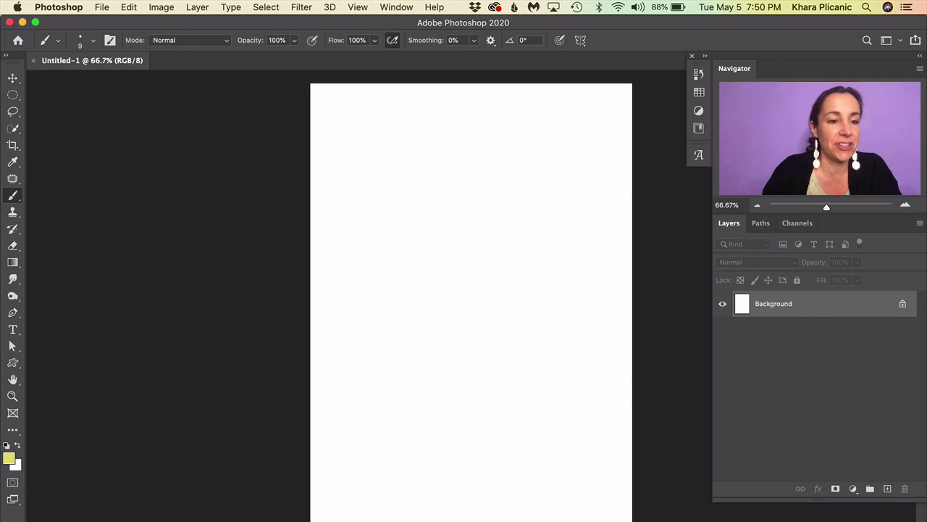
Step: Choose the Custom Shape tool and pick the open six-petal blossom, fourth in the second row of the Flowers shape set
{"action": "left_click", "coordinate": [13, 362]}
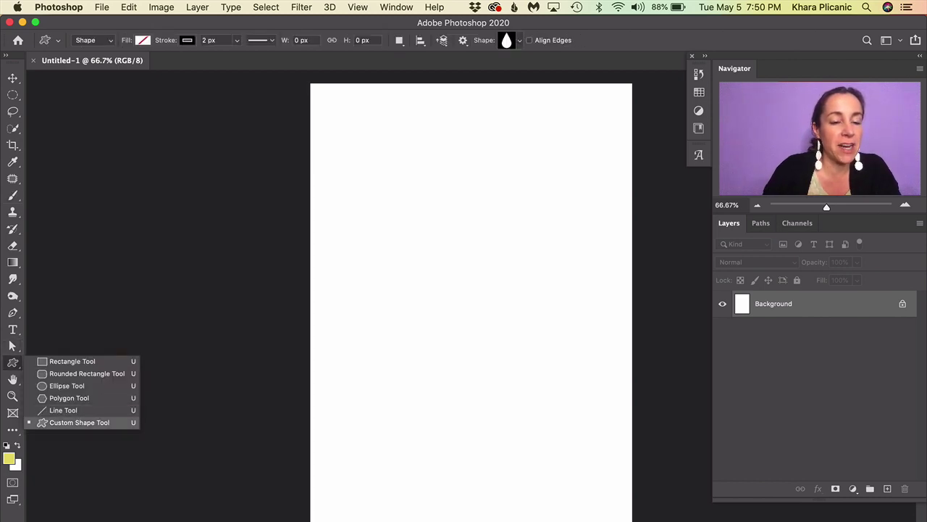
{"action": "left_click", "coordinate": [79, 422]}
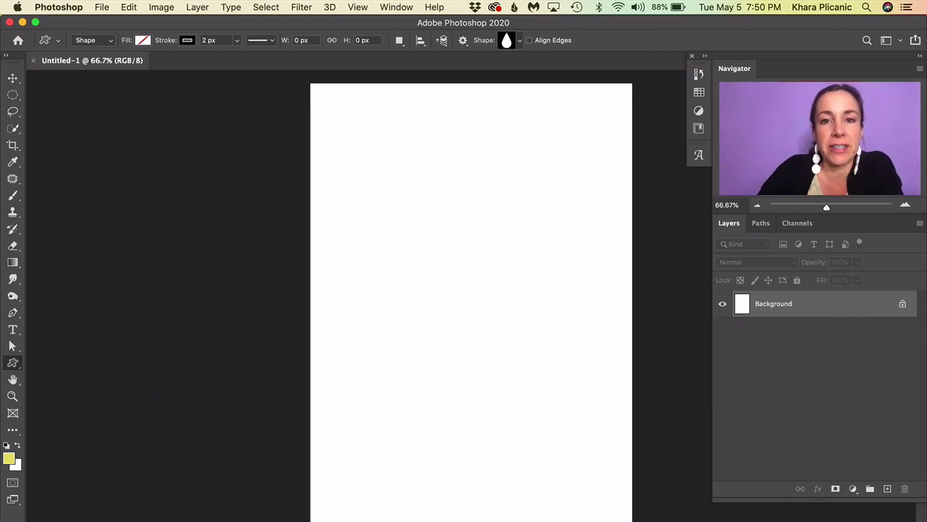
{"action": "left_click", "coordinate": [518, 40]}
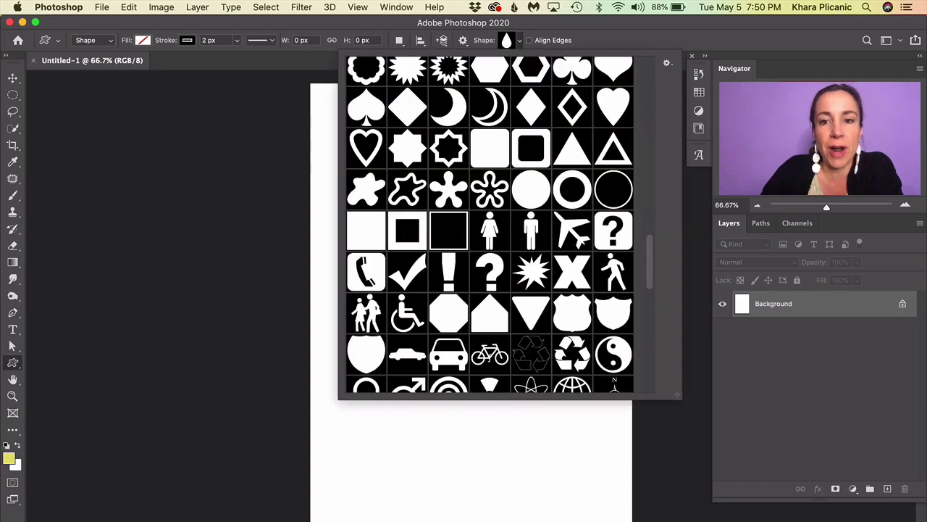
{"action": "left_click_drag", "start_coordinate": [650, 259], "coordinate": [633, 401]}
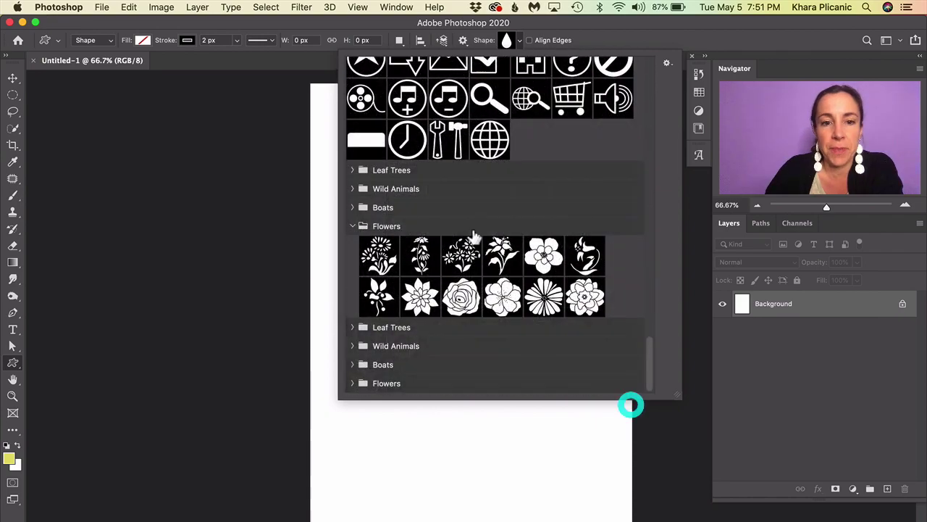
{"action": "left_click", "coordinate": [353, 226]}
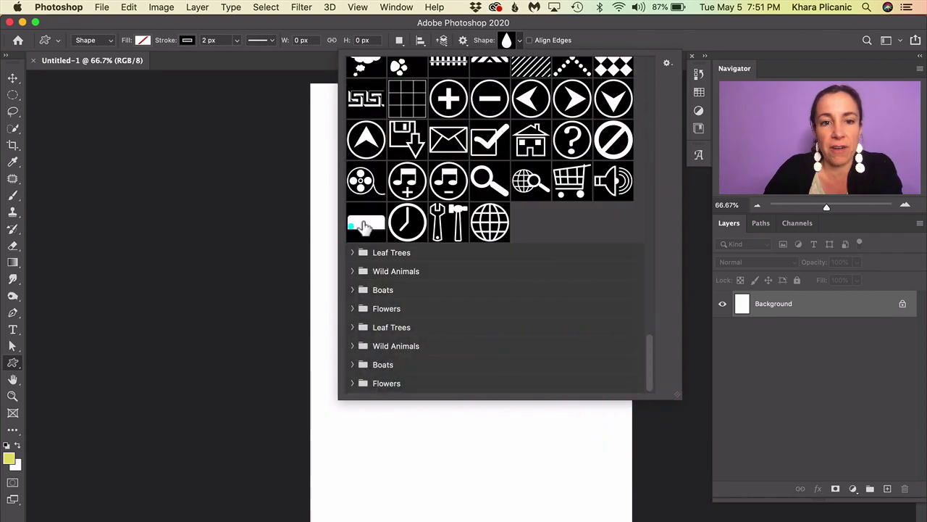
{"action": "left_click", "coordinate": [353, 309]}
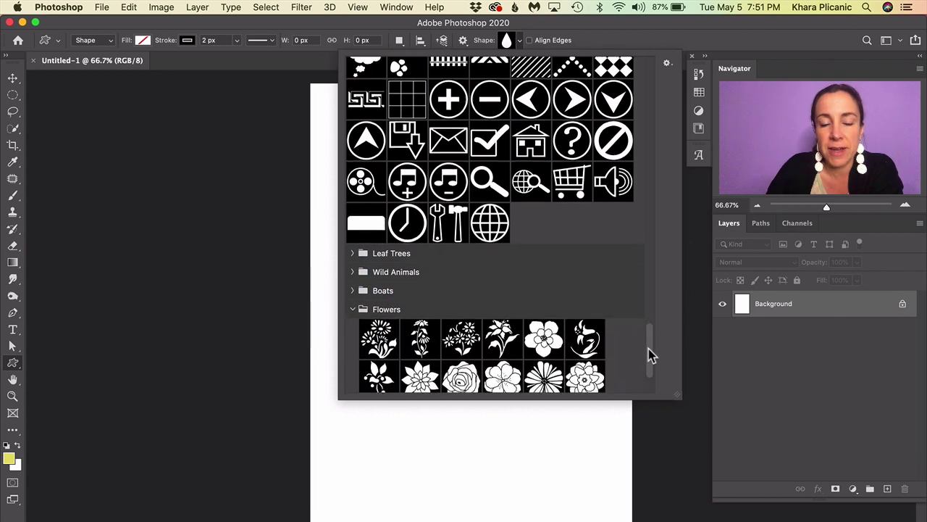
{"action": "left_click_drag", "start_coordinate": [648, 355], "coordinate": [649, 367]}
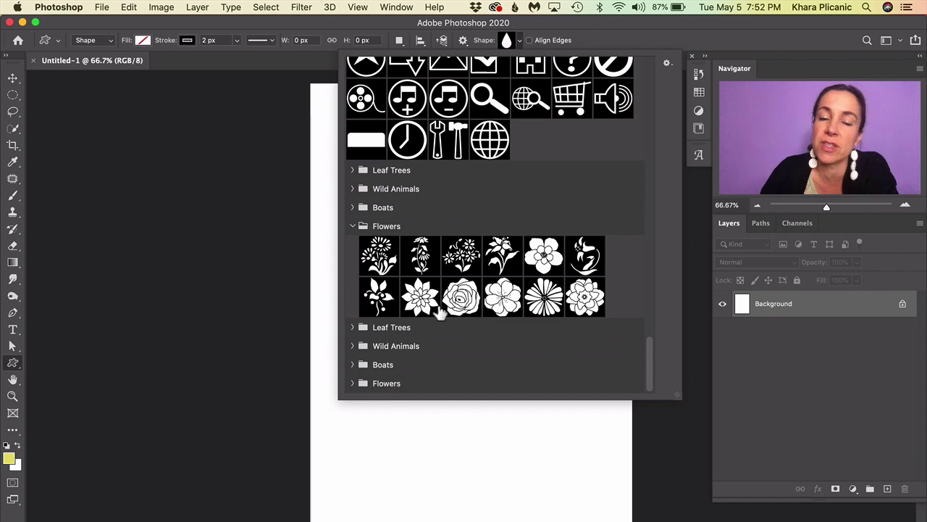
{"action": "double_click", "coordinate": [504, 301]}
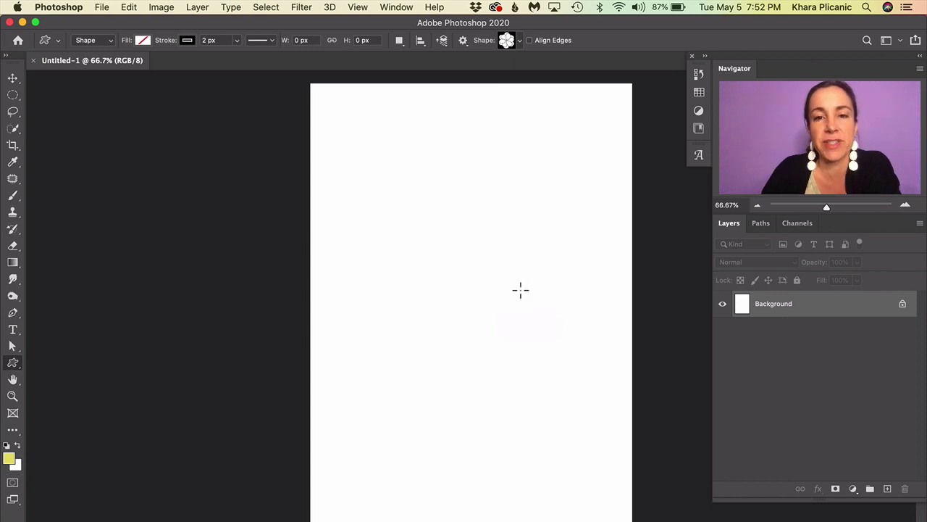
Step: In Shape mode, set the custom shape's fill to white and check its black stroke color
{"action": "left_click", "coordinate": [107, 41]}
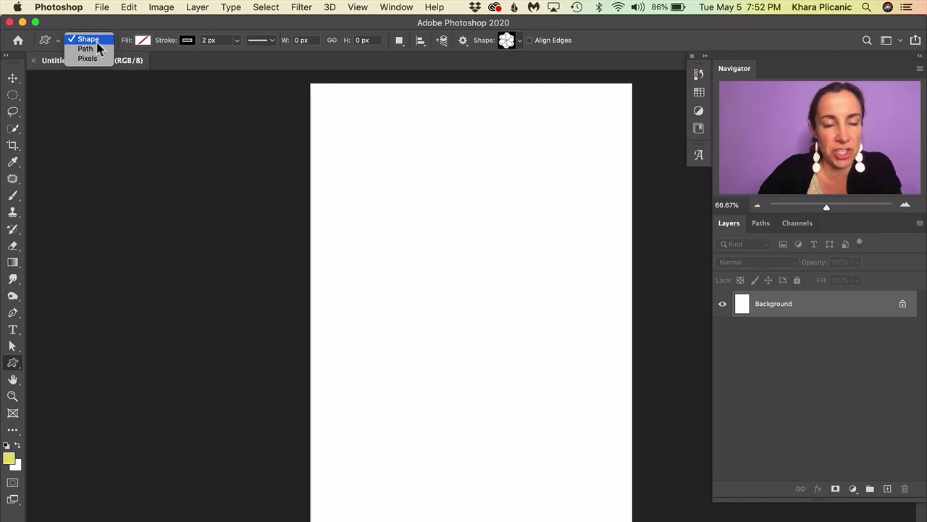
{"action": "left_click", "coordinate": [145, 40]}
{"action": "left_click", "coordinate": [145, 41]}
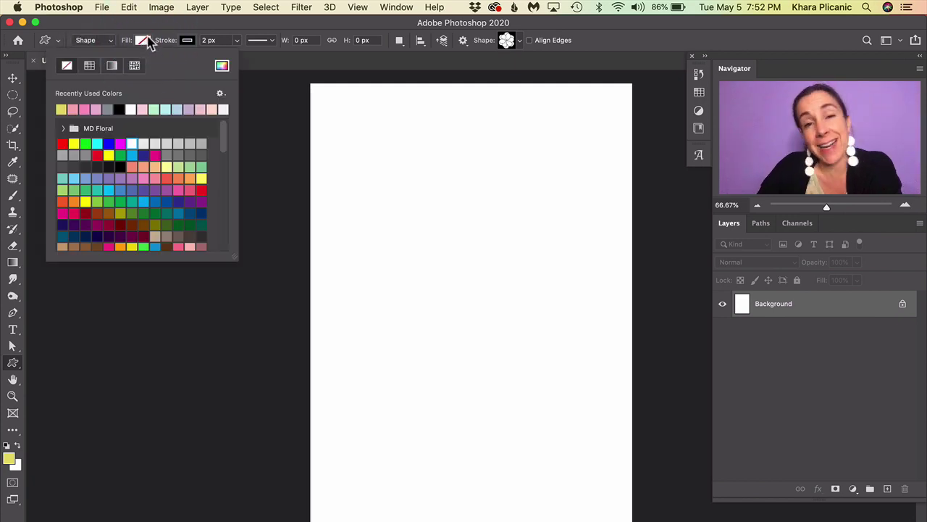
{"action": "left_click", "coordinate": [130, 108]}
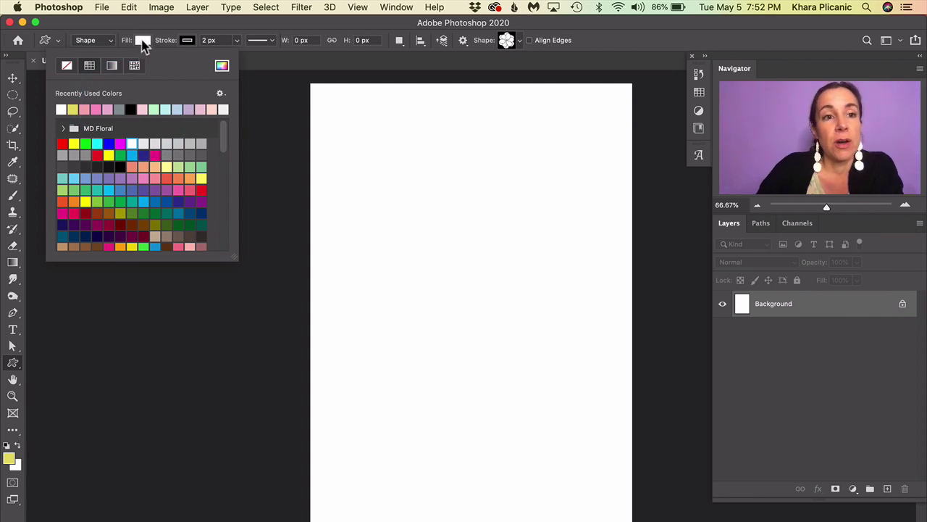
{"action": "left_click", "coordinate": [189, 41]}
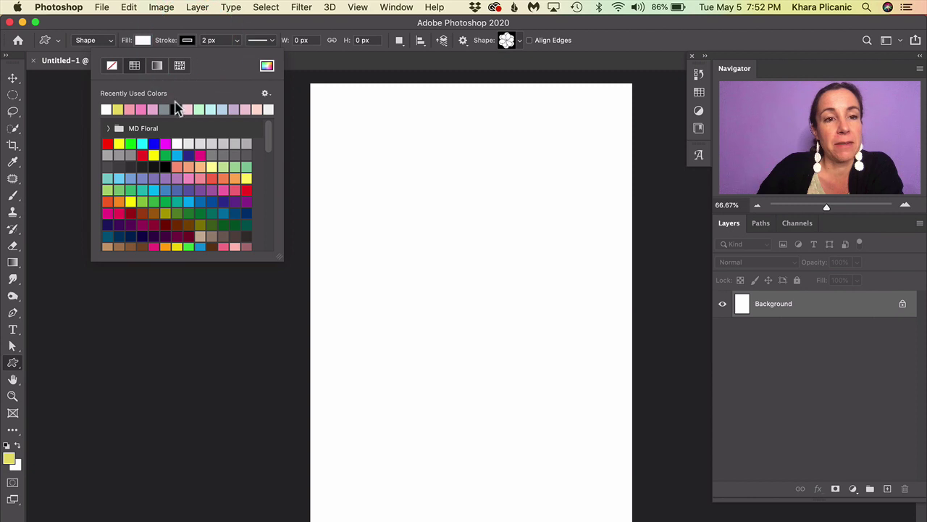
{"action": "left_click", "coordinate": [187, 42]}
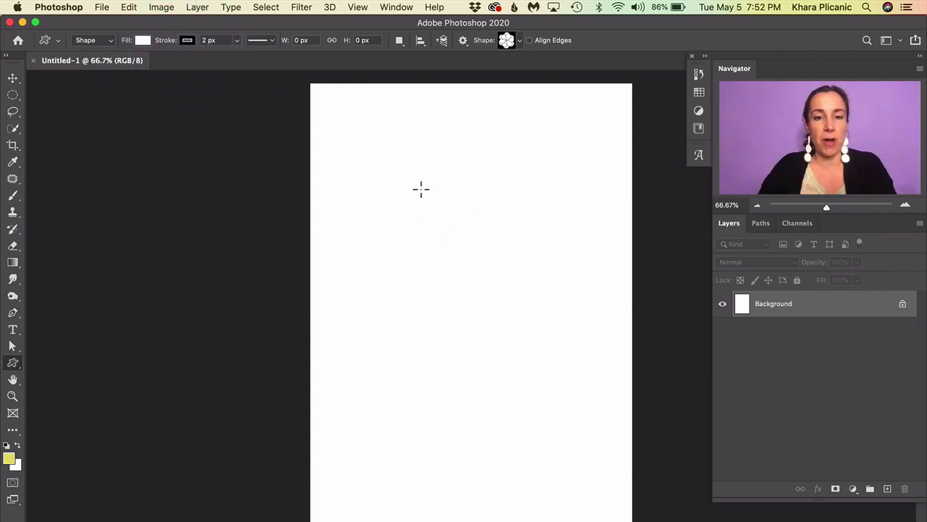
Step: Draw the flower shape in the upper middle of the page and rename its layer Flower 01
{"action": "left_click_drag", "start_coordinate": [407, 171], "coordinate": [528, 292]}
{"action": "key", "text": "v"}
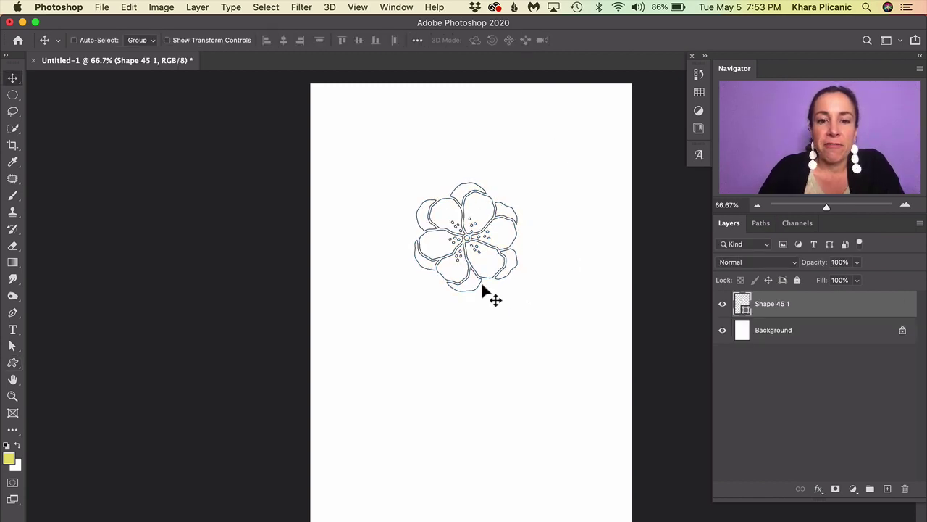
{"action": "left_click", "coordinate": [767, 305]}
{"action": "double_click", "coordinate": [766, 305]}
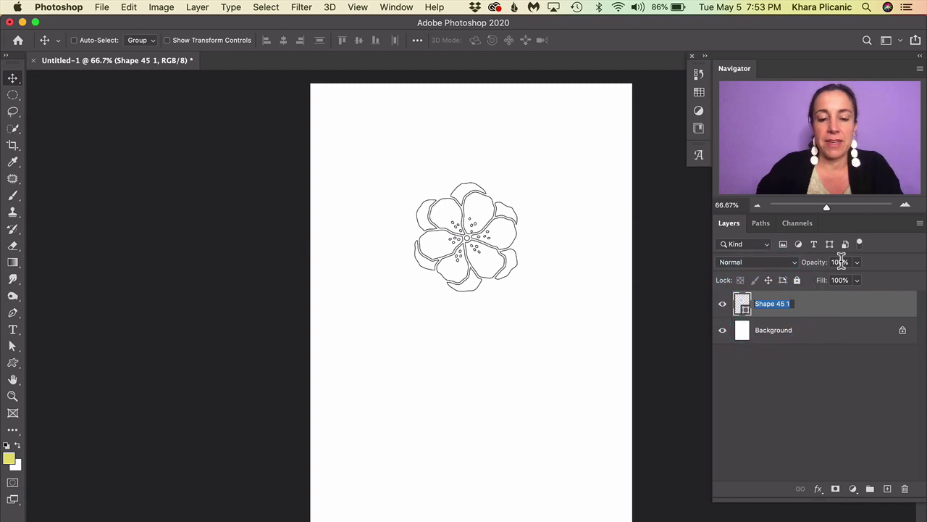
{"action": "type", "text": "Flower 01"}
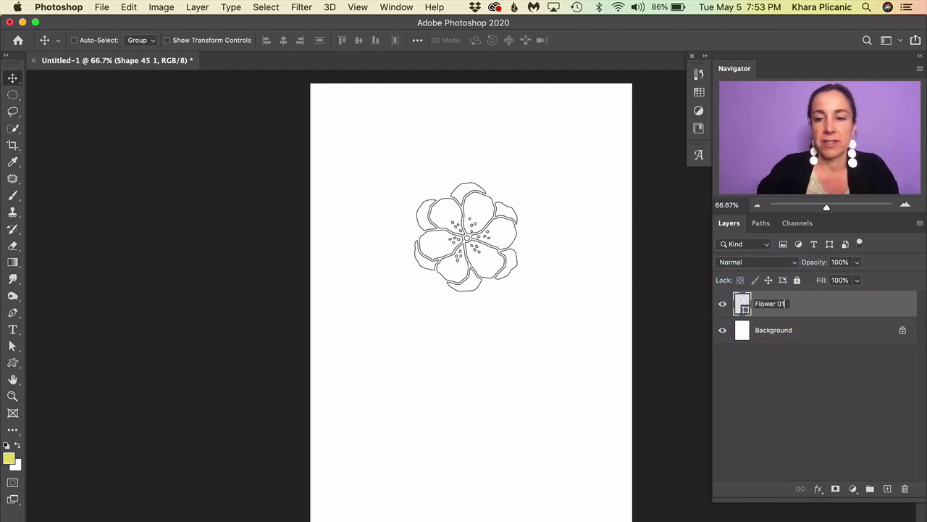
{"action": "key", "text": "Return"}
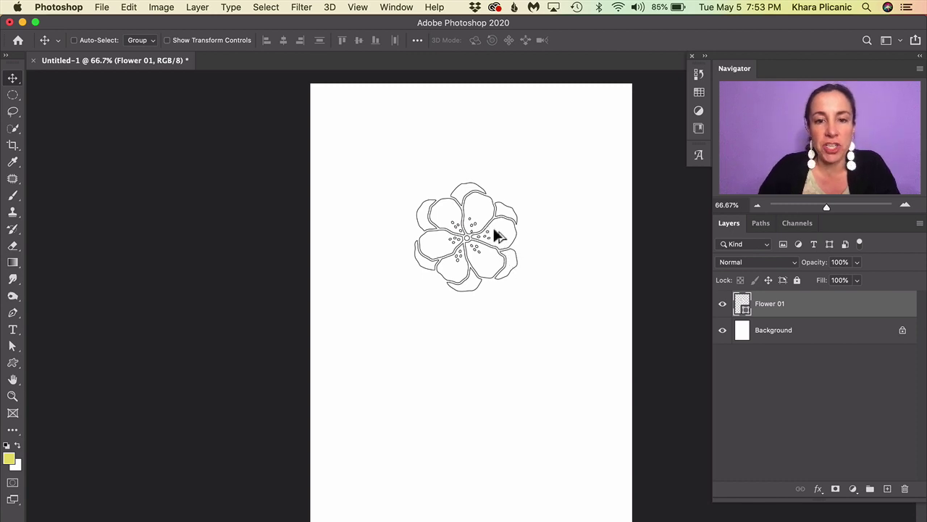
Step: Duplicate the flower to its lower left, rotate the copy about 29.5 degrees counterclockwise and position it slightly overlapping the first flower
{"action": "left_click_drag", "start_coordinate": [496, 236], "coordinate": [431, 295]}
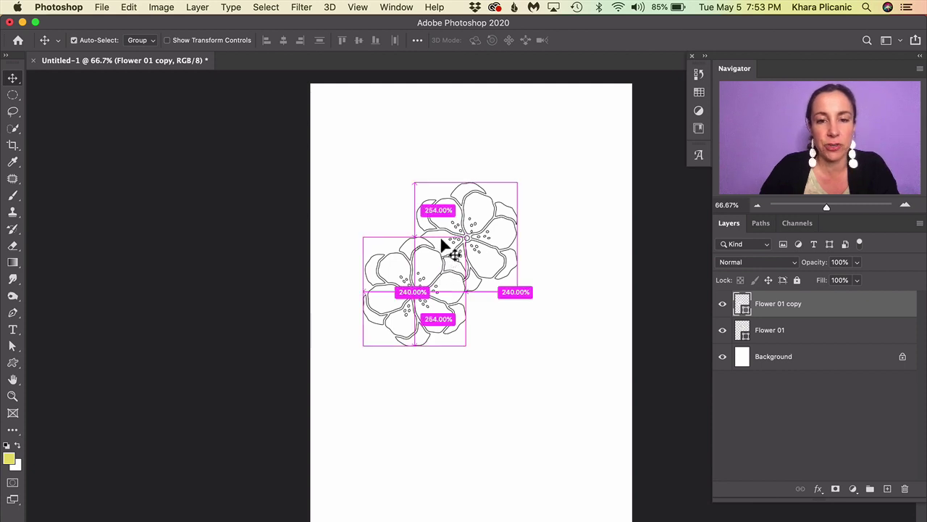
{"action": "key", "text": "super+t"}
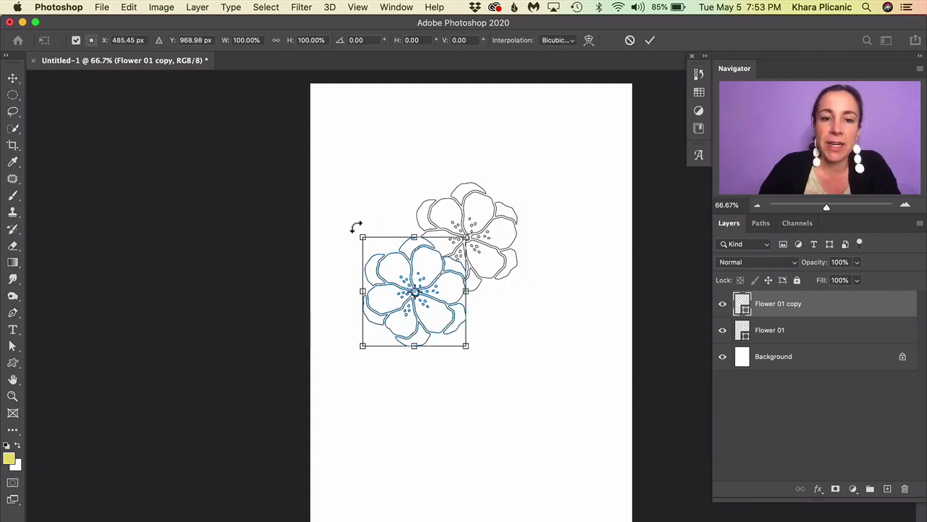
{"action": "left_click_drag", "start_coordinate": [346, 227], "coordinate": [341, 267]}
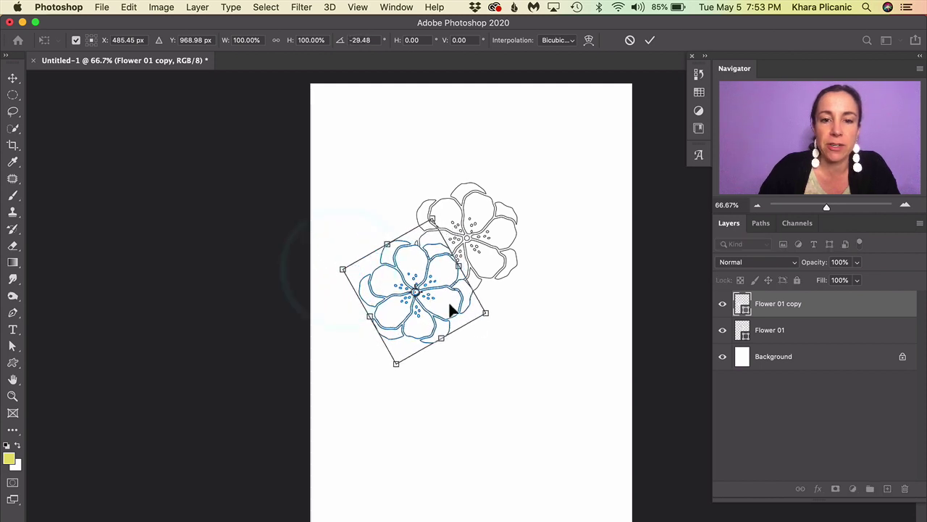
{"action": "left_click_drag", "start_coordinate": [452, 308], "coordinate": [424, 285]}
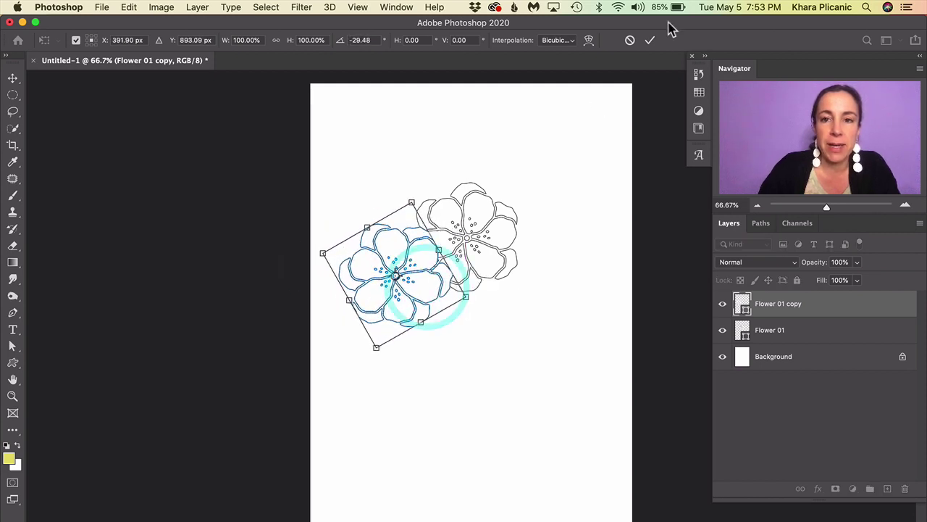
{"action": "left_click", "coordinate": [650, 40]}
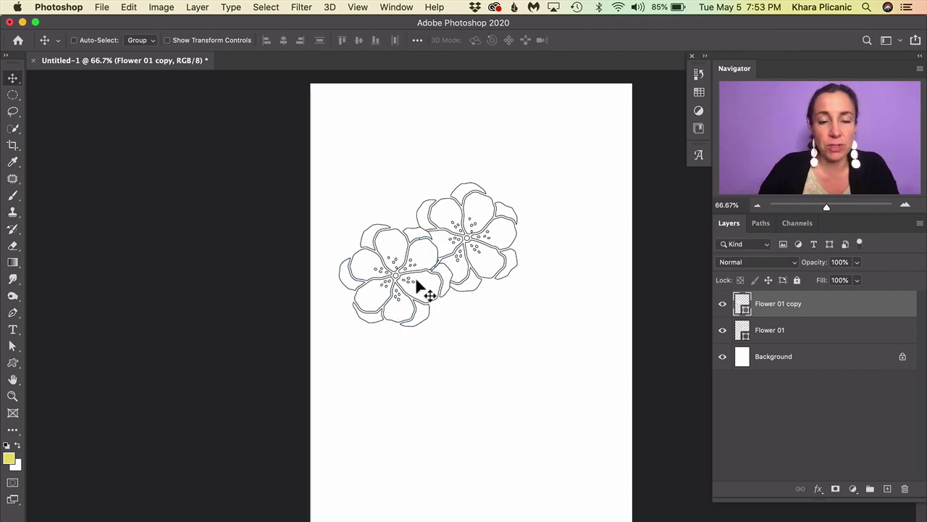
Step: Duplicate the left flower to the right side, flip it horizontally, rotate it about 8.5 degrees clockwise and overlap it with the middle flower
{"action": "left_click_drag", "start_coordinate": [375, 290], "coordinate": [563, 297]}
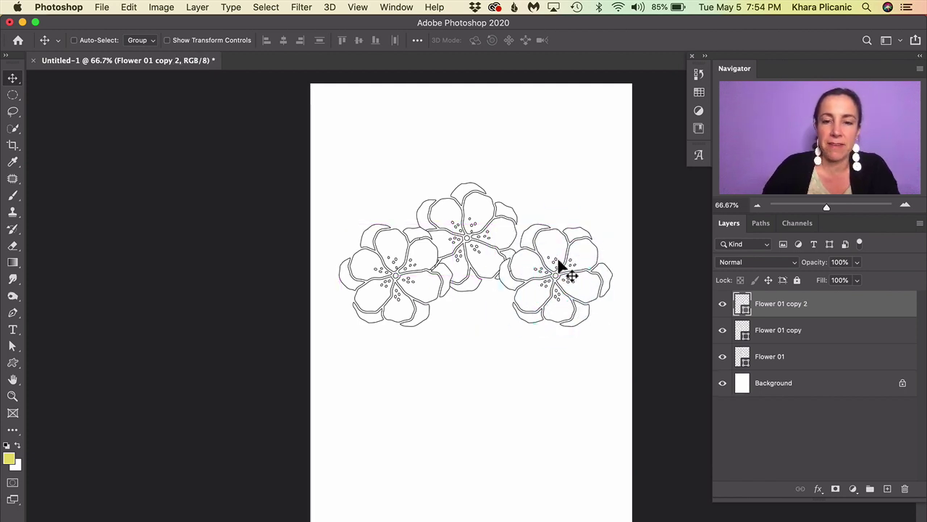
{"action": "key", "text": "super+t"}
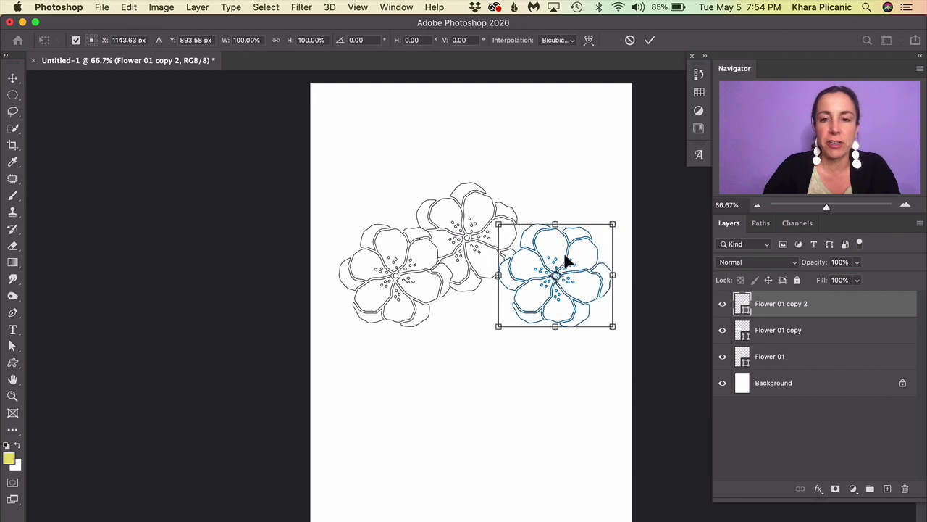
{"action": "right_click", "coordinate": [528, 250]}
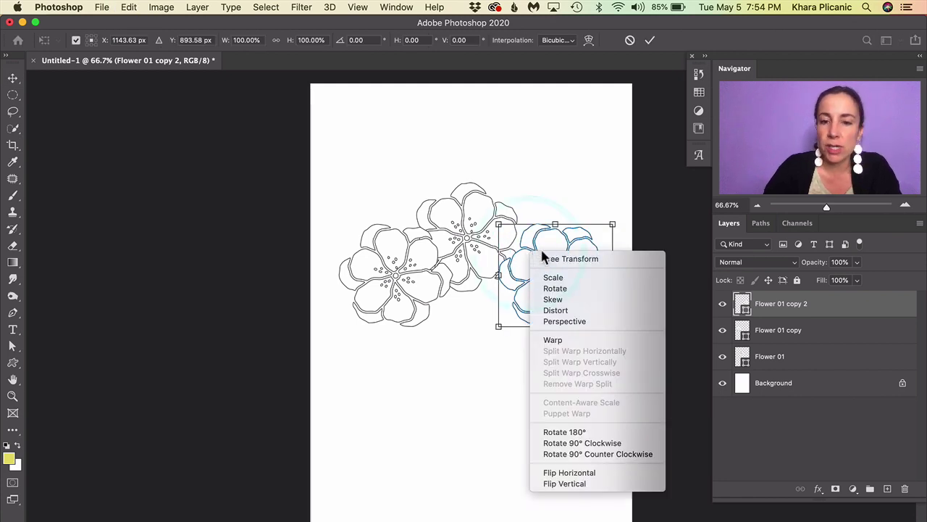
{"action": "left_click", "coordinate": [569, 471]}
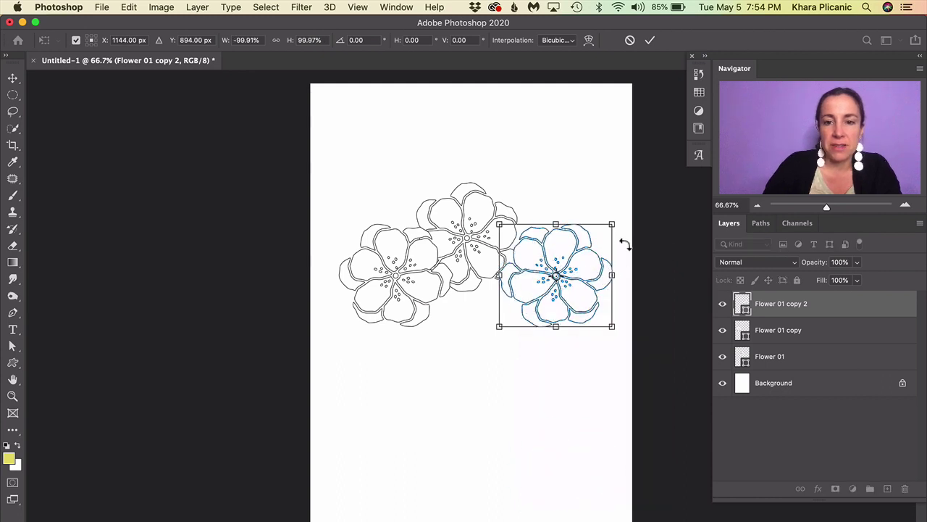
{"action": "mouse_move", "coordinate": [624, 245]}
{"action": "left_mouse_down"}
{"action": "mouse_move", "coordinate": [627, 255]}
{"action": "mouse_move", "coordinate": [631, 246]}
{"action": "left_mouse_up"}
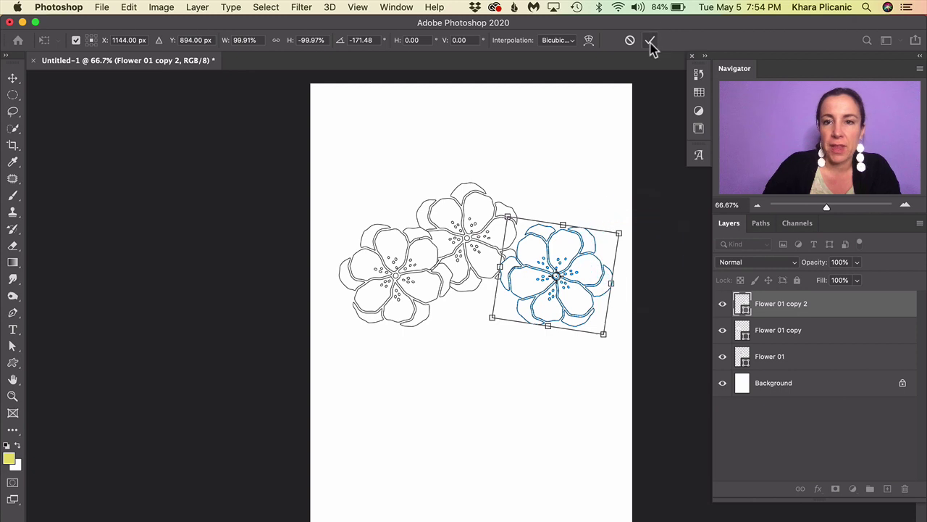
{"action": "left_click", "coordinate": [650, 40]}
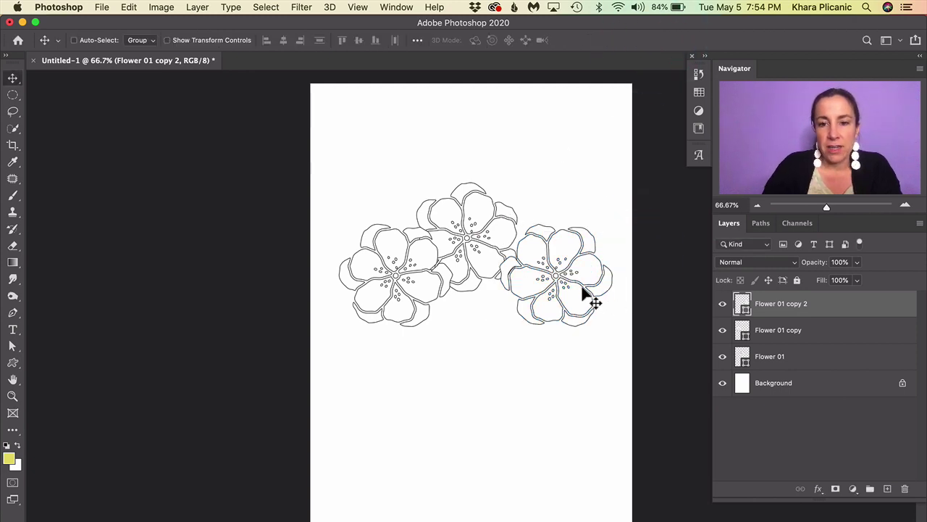
{"action": "left_click_drag", "start_coordinate": [586, 296], "coordinate": [557, 290]}
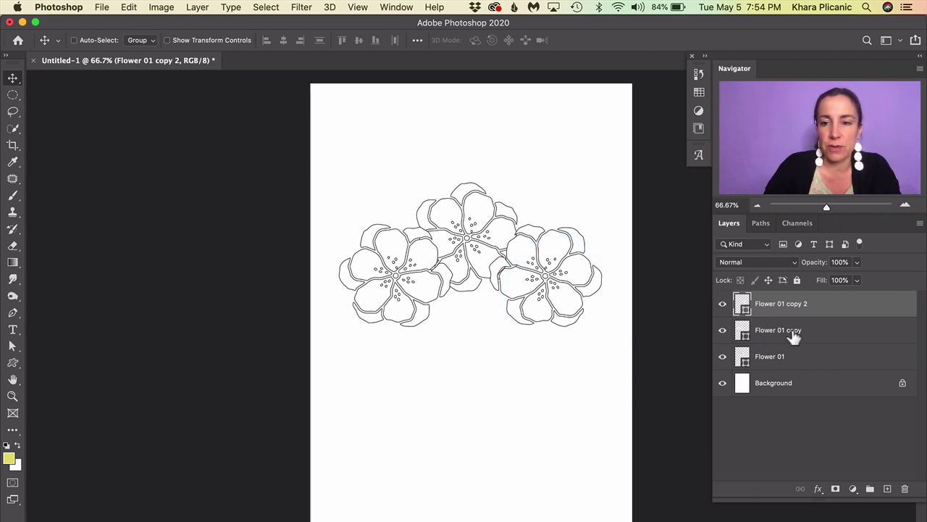
Step: Rename the left flower's layer Flowr 02 and the right flower's layer Flower 03
{"action": "double_click", "coordinate": [770, 331]}
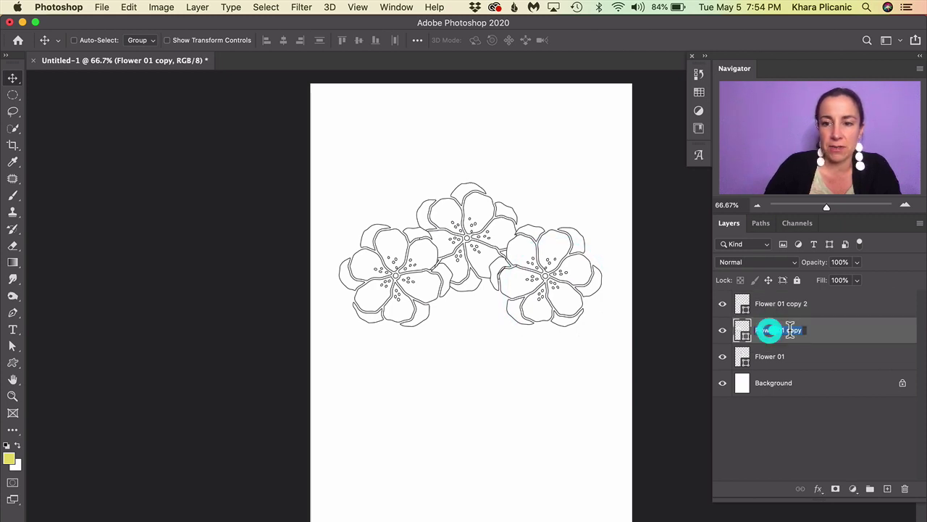
{"action": "type", "text": "Flowr"}
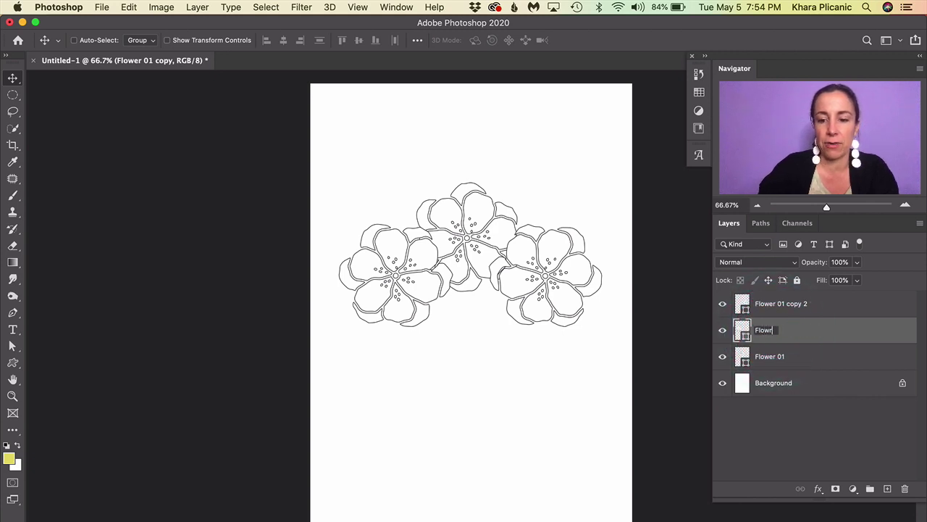
{"action": "type", "text": " 02"}
{"action": "key", "text": "Return"}
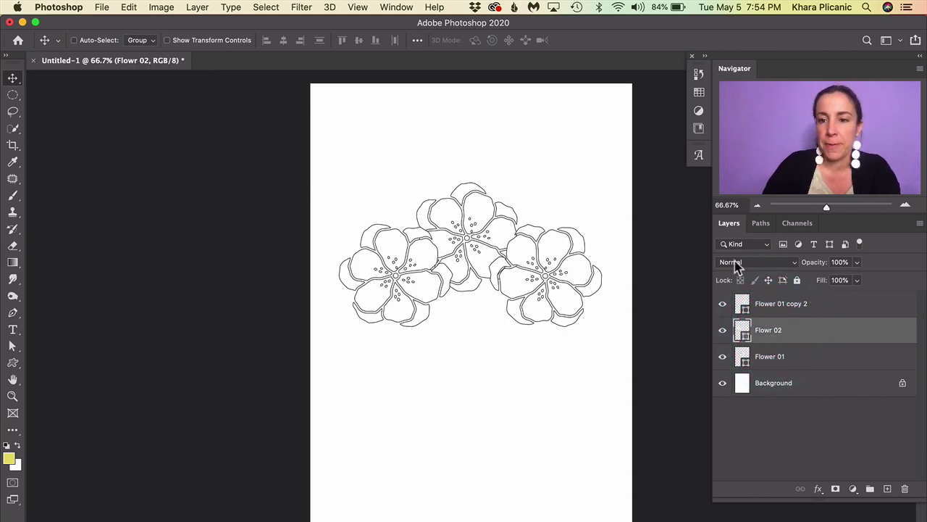
{"action": "double_click", "coordinate": [783, 304]}
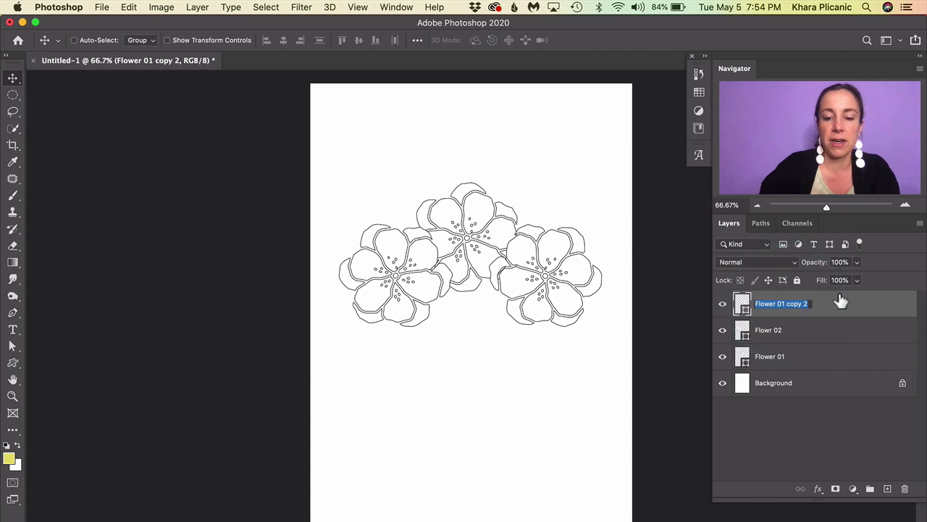
{"action": "type", "text": "Flow"}
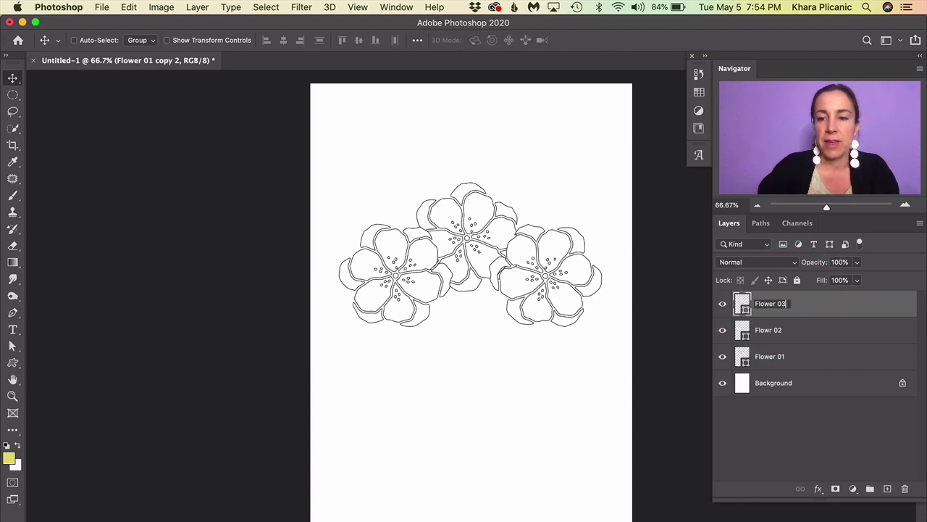
{"action": "key", "text": "Return"}
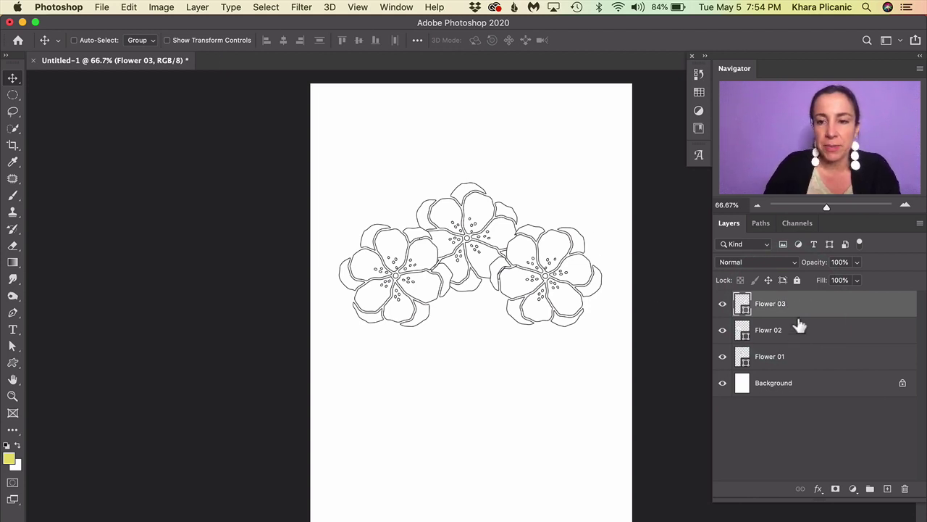
Step: Scale the left and right flowers together to about 85.3 percent, keeping them slightly overlapping the middle flower
{"action": "left_click", "coordinate": [779, 334], "text": "shift"}
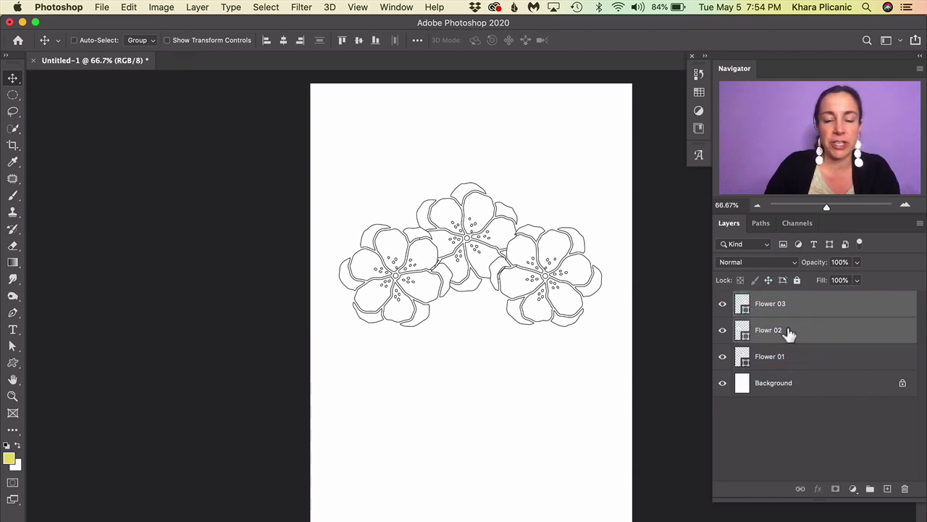
{"action": "key", "text": "super+t"}
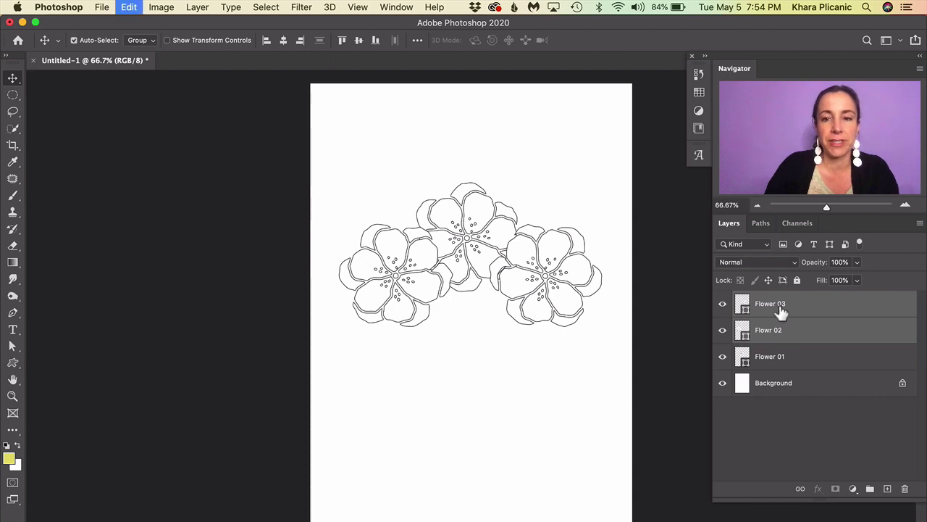
{"action": "left_click_drag", "start_coordinate": [604, 224], "coordinate": [583, 233]}
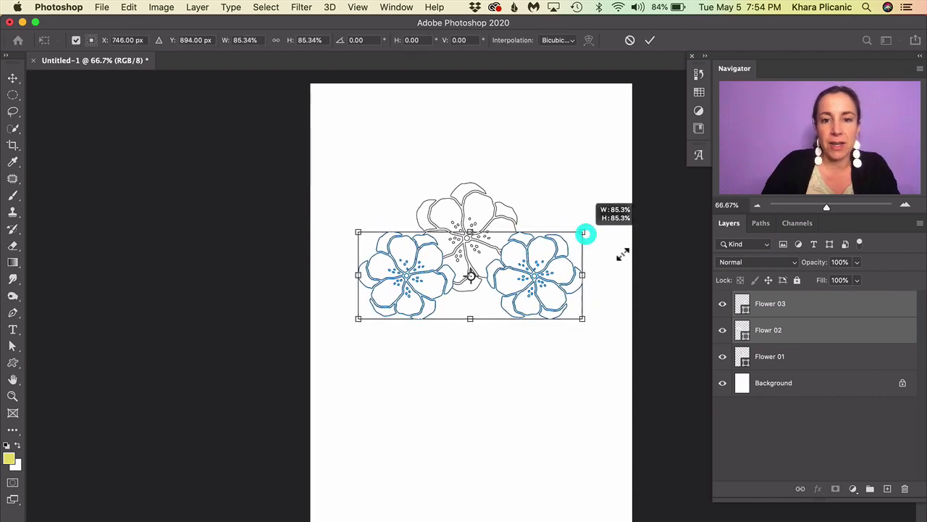
{"action": "left_click", "coordinate": [650, 40]}
{"action": "left_click_drag", "start_coordinate": [550, 290], "coordinate": [552, 292]}
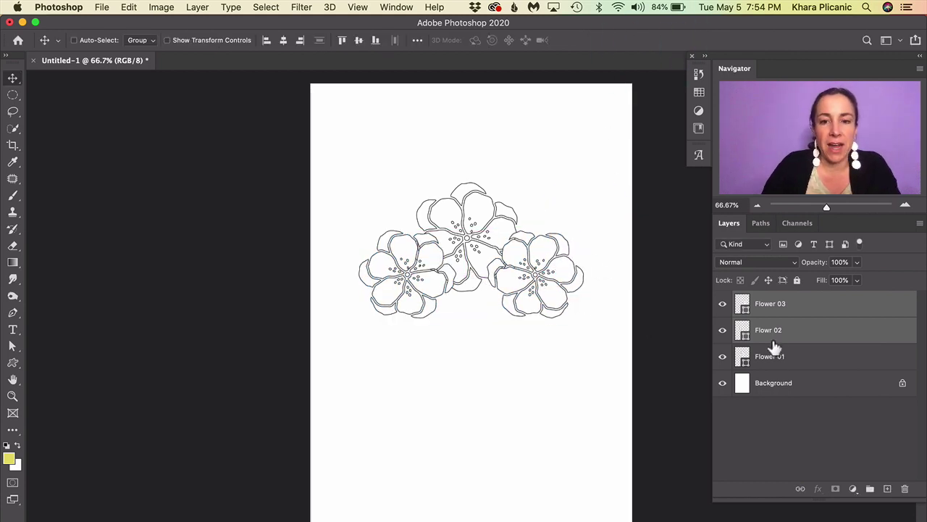
Step: Duplicate the right flower twice and arrange the copies side by side below, closing the flowers into a ring
{"action": "left_click", "coordinate": [780, 312]}
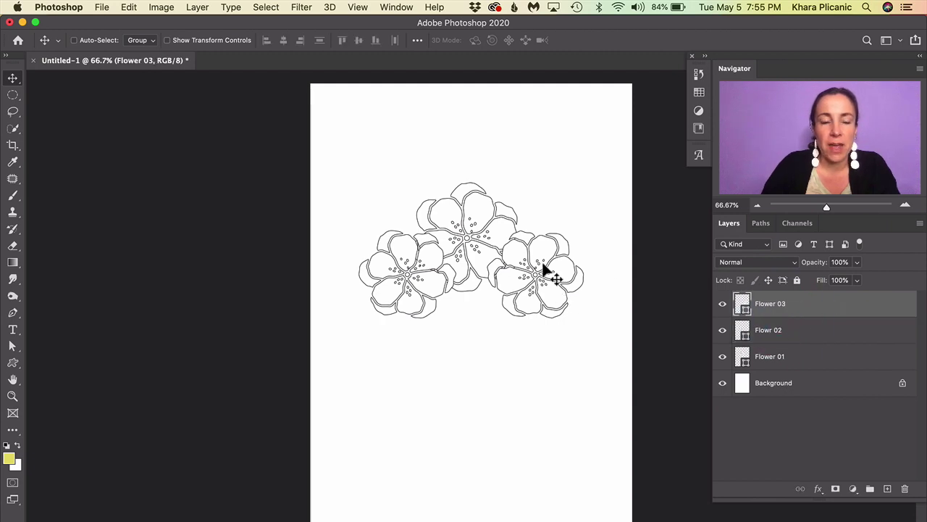
{"action": "left_click_drag", "start_coordinate": [568, 279], "coordinate": [507, 342]}
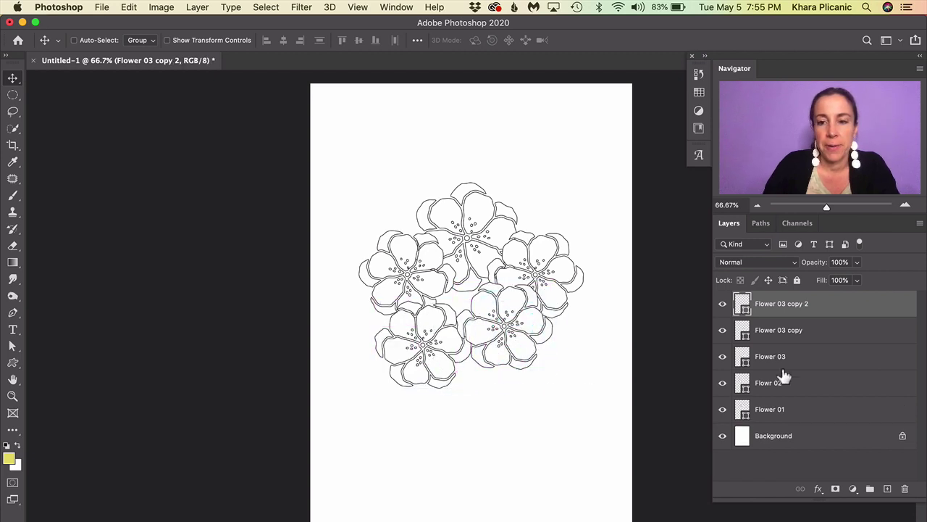
{"action": "left_click", "coordinate": [773, 330]}
{"action": "mouse_move", "coordinate": [449, 352]}
{"action": "left_mouse_down"}
{"action": "mouse_move", "coordinate": [459, 334]}
{"action": "mouse_move", "coordinate": [464, 362]}
{"action": "mouse_move", "coordinate": [474, 318]}
{"action": "mouse_move", "coordinate": [454, 341]}
{"action": "left_mouse_up"}
Step: Rename the lower-left flower's layer Flower 04 and the lower-right flower's layer Flower 05
{"action": "double_click", "coordinate": [786, 330]}
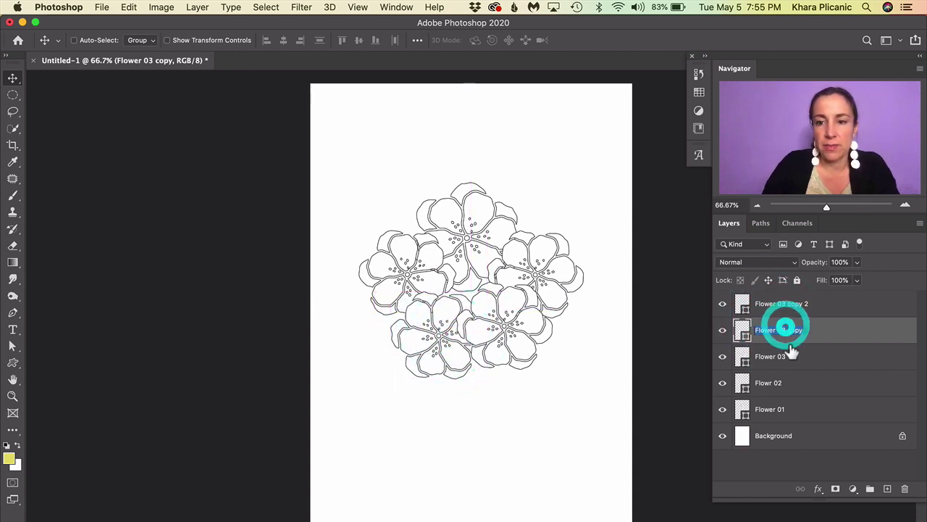
{"action": "left_click", "coordinate": [722, 330]}
{"action": "left_click", "coordinate": [722, 330]}
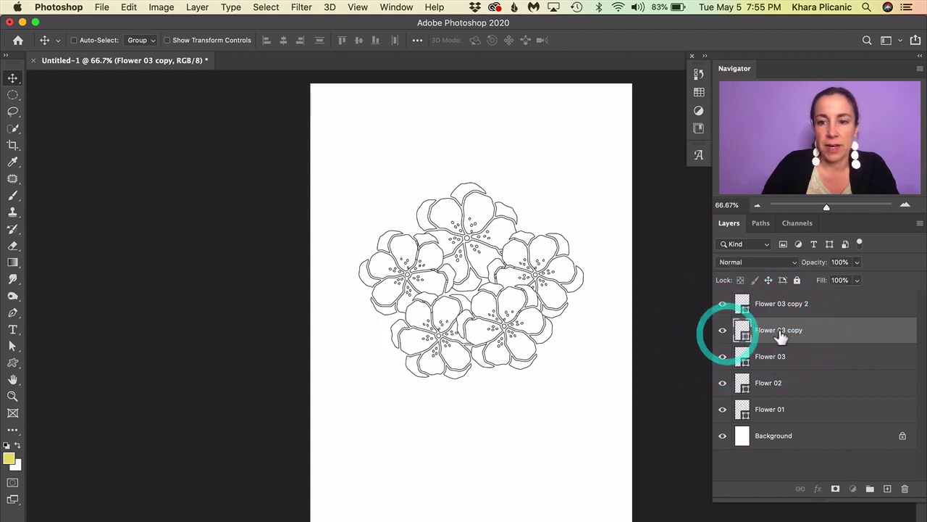
{"action": "double_click", "coordinate": [780, 332]}
{"action": "type", "text": "Flower"}
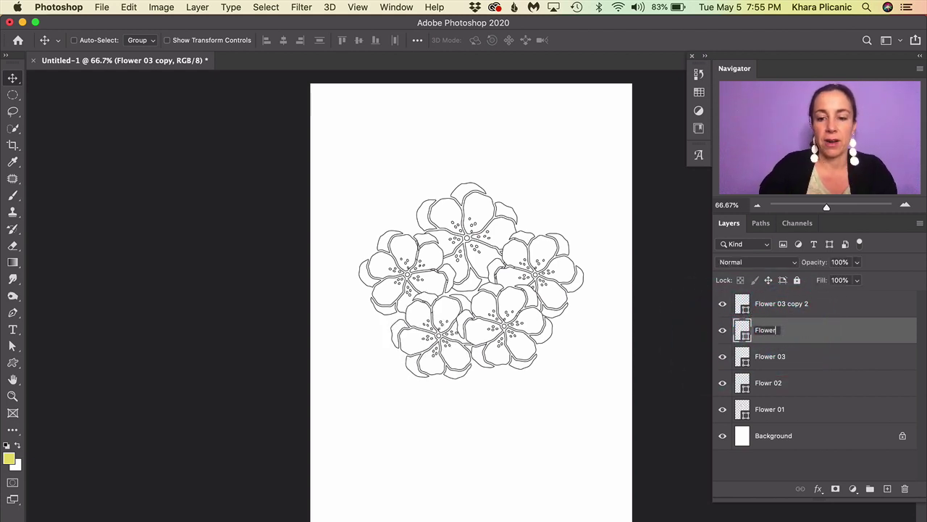
{"action": "type", "text": " 04"}
{"action": "key", "text": "Return"}
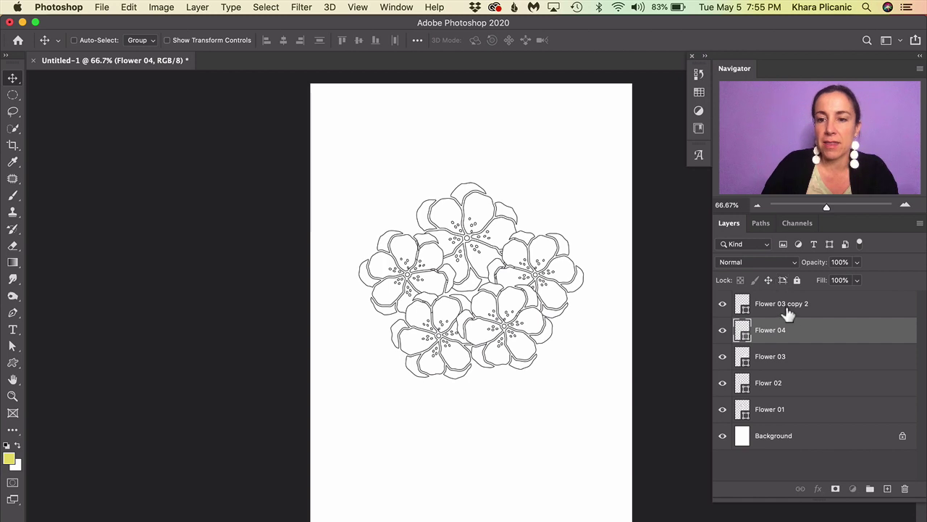
{"action": "double_click", "coordinate": [786, 303]}
{"action": "type", "text": "Flow"}
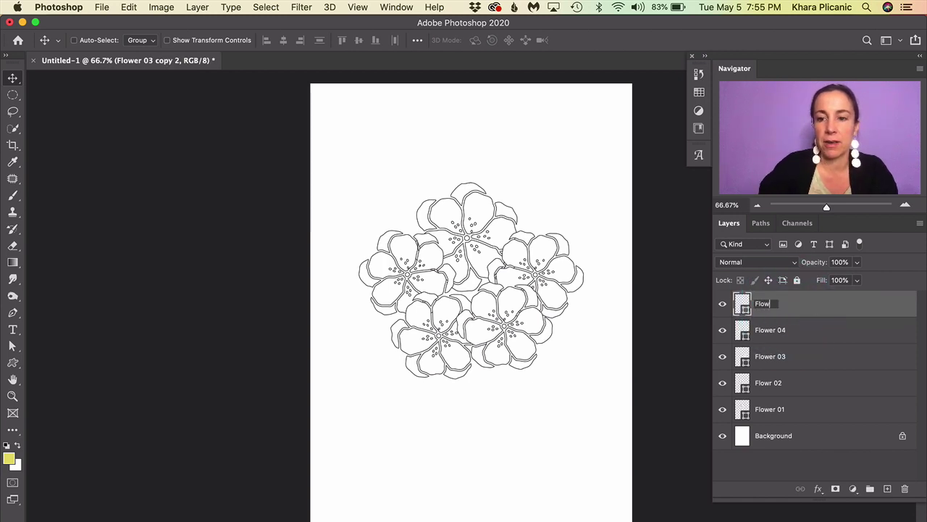
{"action": "type", "text": "er 05"}
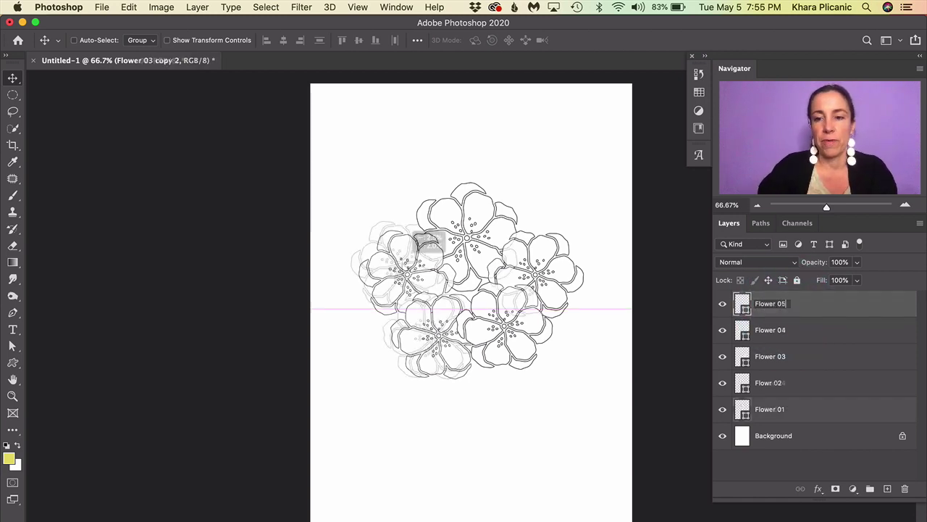
Step: Shift the left flower slightly up and outward, and raise the lower-left flower level with the lower-right one
{"action": "left_click_drag", "start_coordinate": [406, 274], "coordinate": [399, 265]}
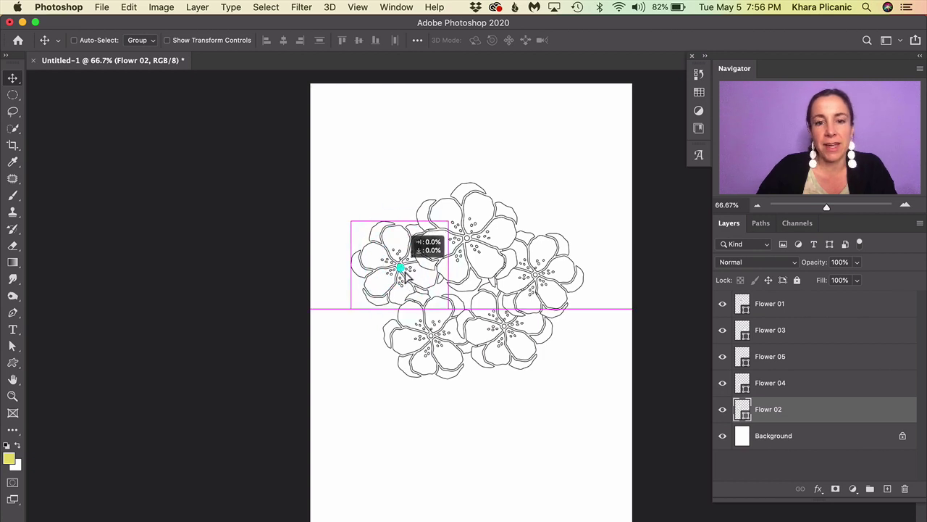
{"action": "key", "text": "super"}
{"action": "left_click_drag", "start_coordinate": [442, 342], "coordinate": [445, 330]}
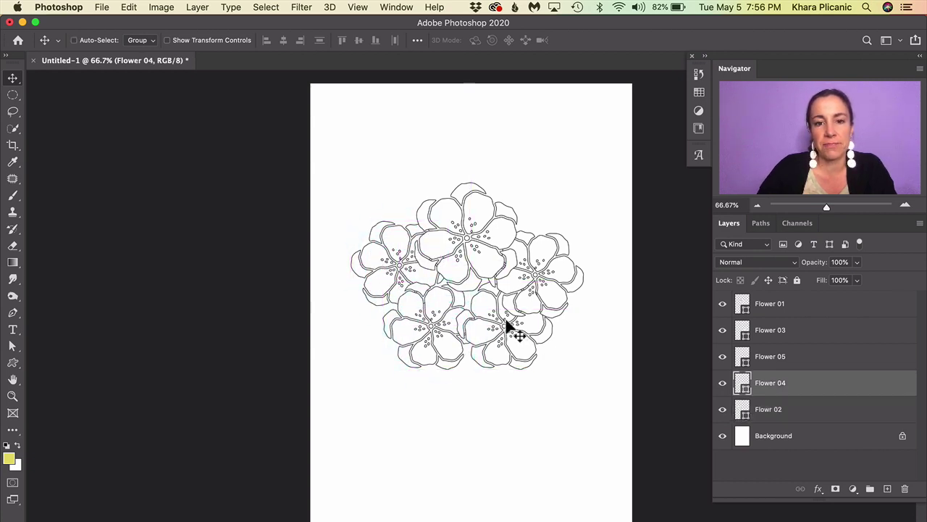
Step: Send the Flower 01 layer three levels down in the stack, directly above Flowr 02
{"action": "left_click", "coordinate": [503, 255], "text": "super"}
{"action": "key", "text": "super+bracketleft"}
{"action": "key", "text": "super+bracketleft"}
{"action": "key", "text": "super+bracketleft"}
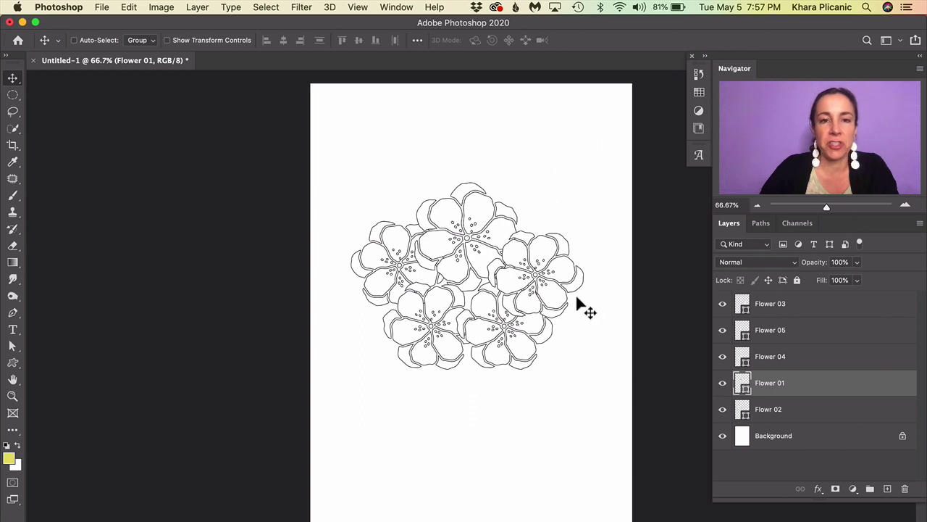
Step: Draw the broad-bladed Grass 3 custom shape, about 316 by 379 px, behind the right flower at the bouquet's upper right
{"action": "key", "text": "u"}
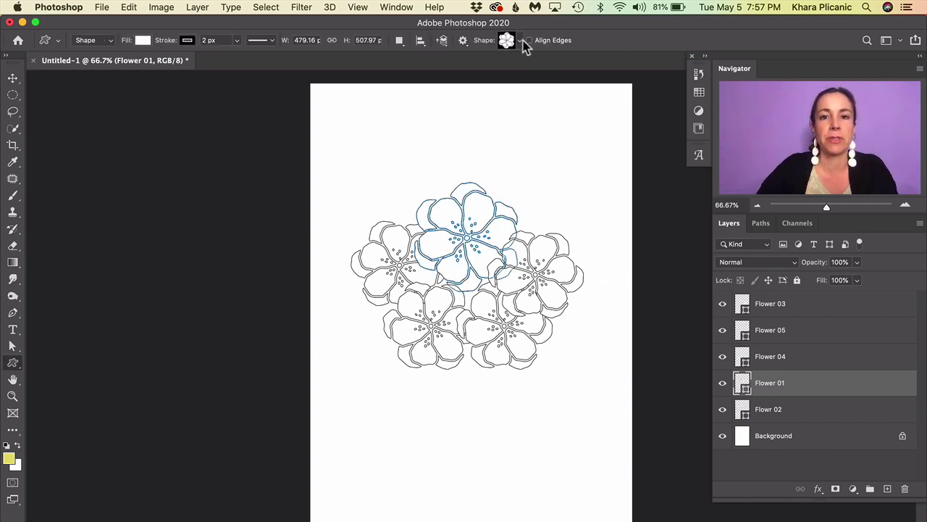
{"action": "left_click", "coordinate": [521, 40]}
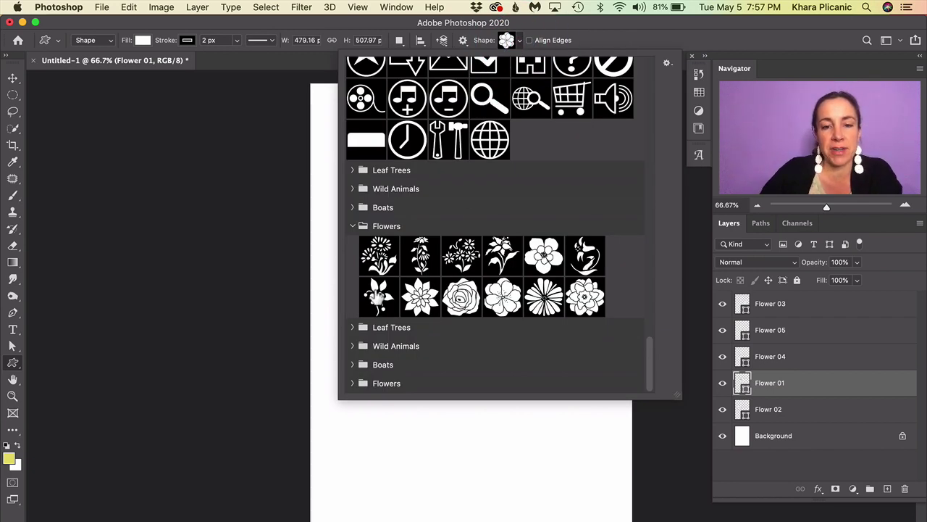
{"action": "left_click_drag", "start_coordinate": [651, 373], "coordinate": [671, 180]}
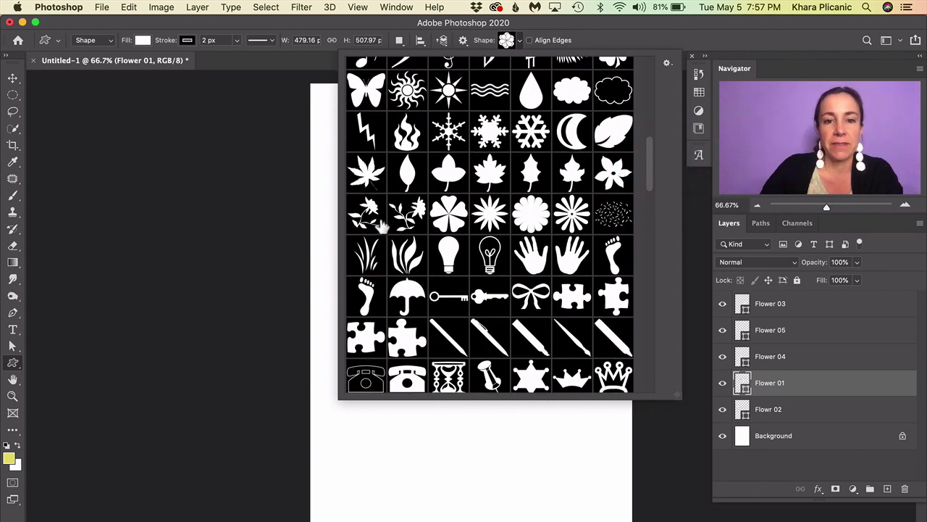
{"action": "left_click", "coordinate": [406, 252]}
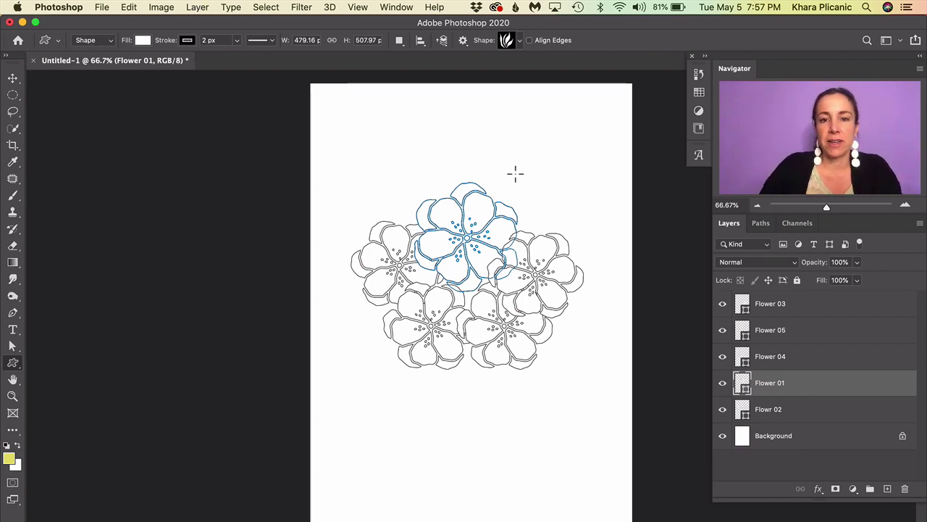
{"action": "left_click_drag", "start_coordinate": [516, 172], "coordinate": [576, 277]}
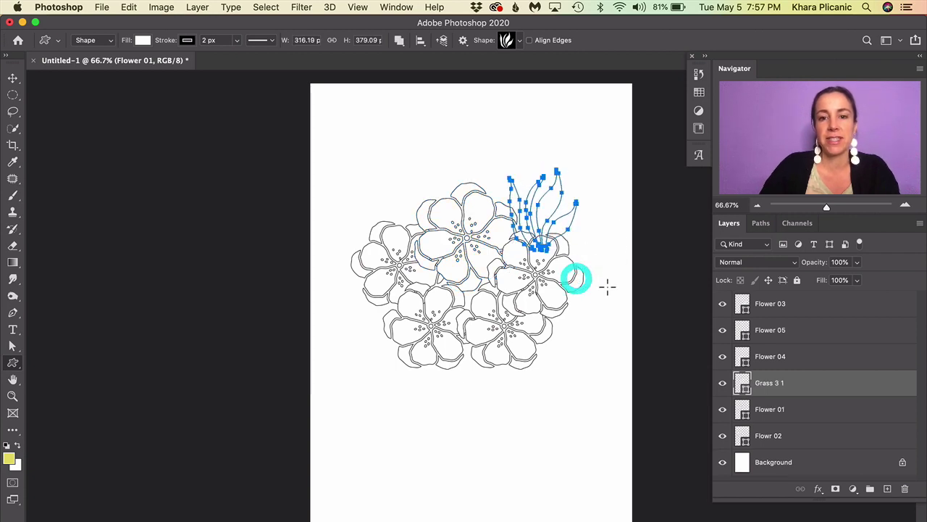
Step: Rotate the grass shape about 19.8 degrees clockwise so it fans outward from the bouquet
{"action": "key", "text": "ctrl+t"}
{"action": "left_click_drag", "start_coordinate": [592, 160], "coordinate": [611, 178]}
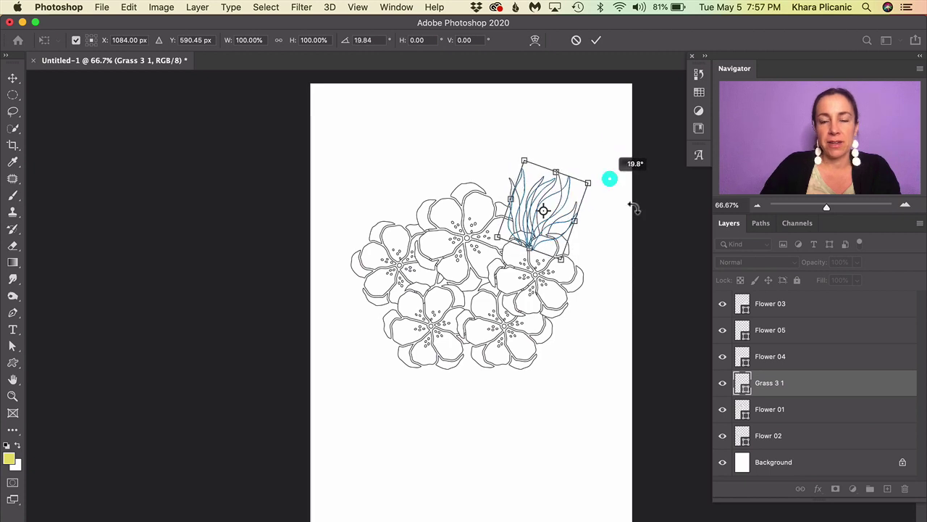
{"action": "left_click", "coordinate": [598, 40]}
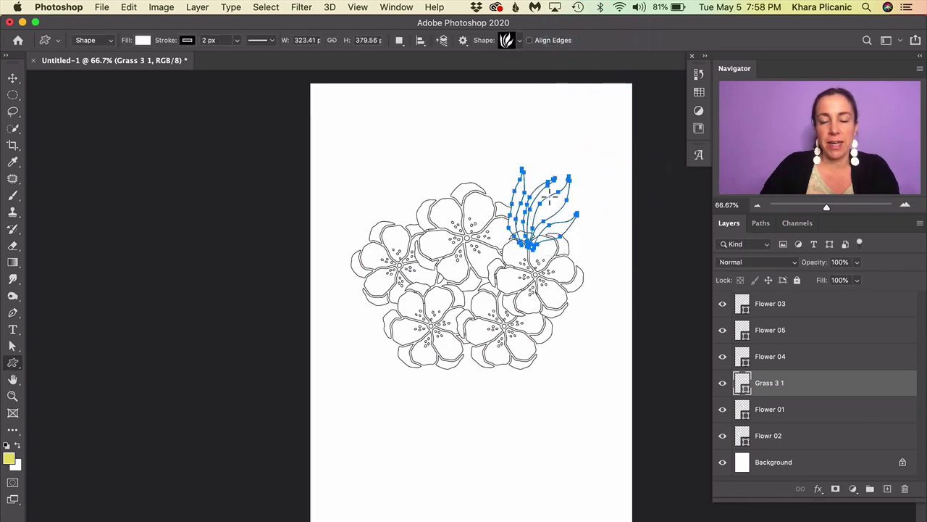
Step: Duplicate the grass shape to the bouquet's lower left and flip the copy vertically
{"action": "key", "text": "v"}
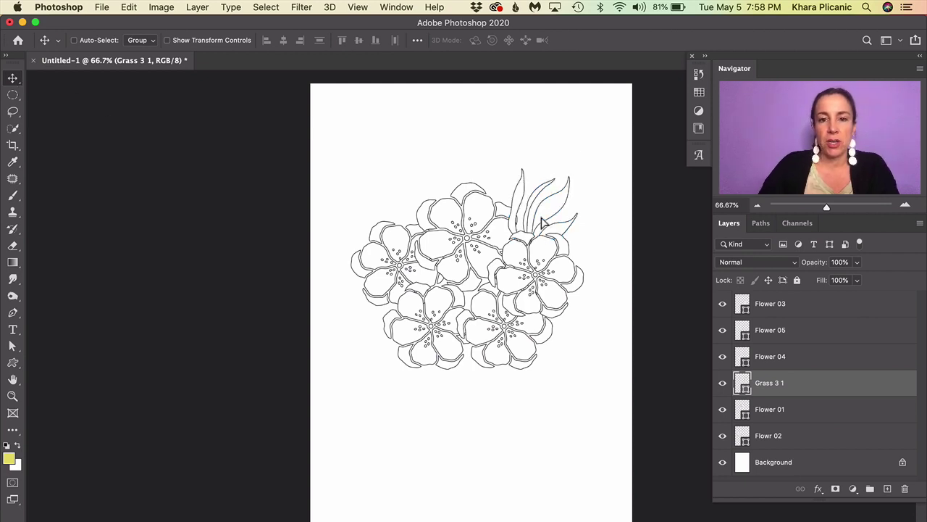
{"action": "left_click_drag", "start_coordinate": [556, 252], "coordinate": [376, 345]}
{"action": "left_click_drag", "start_coordinate": [366, 298], "coordinate": [397, 291]}
{"action": "key", "text": "super+t"}
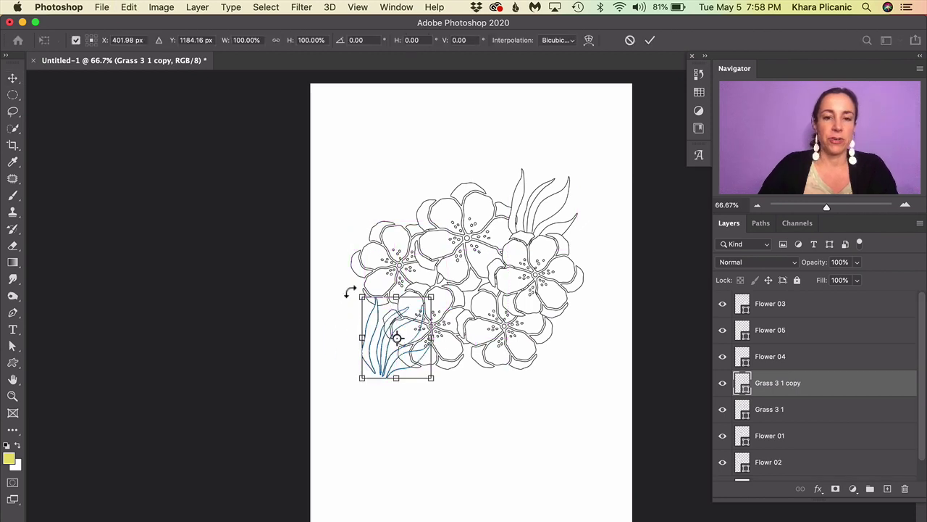
{"action": "right_click", "coordinate": [406, 317]}
{"action": "left_click", "coordinate": [464, 437]}
{"action": "right_click", "coordinate": [407, 314]}
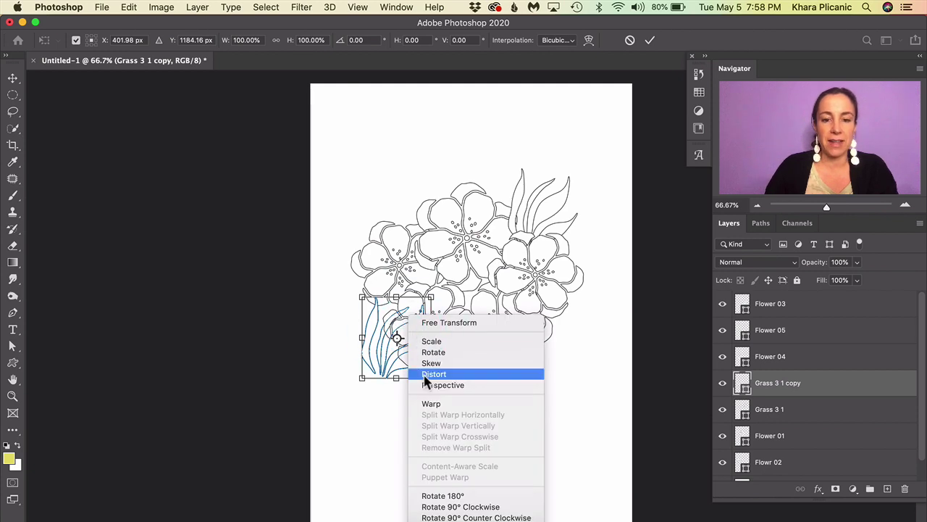
{"action": "left_click", "coordinate": [449, 518]}
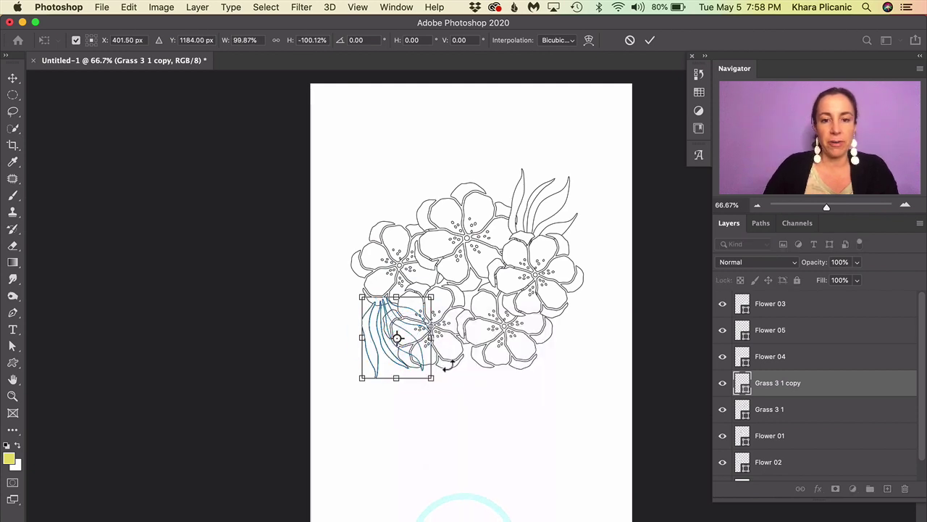
Step: Rotate the flipped grass copy about 80.5 degrees clockwise and position it fanning outward from behind the lower-left flower
{"action": "left_click_drag", "start_coordinate": [380, 357], "coordinate": [363, 365]}
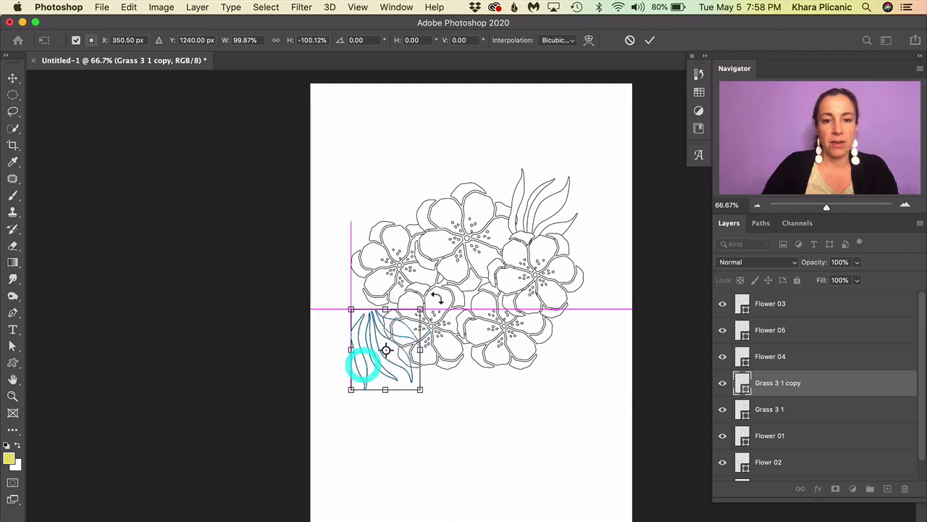
{"action": "left_click_drag", "start_coordinate": [435, 304], "coordinate": [466, 390]}
{"action": "left_click", "coordinate": [650, 40]}
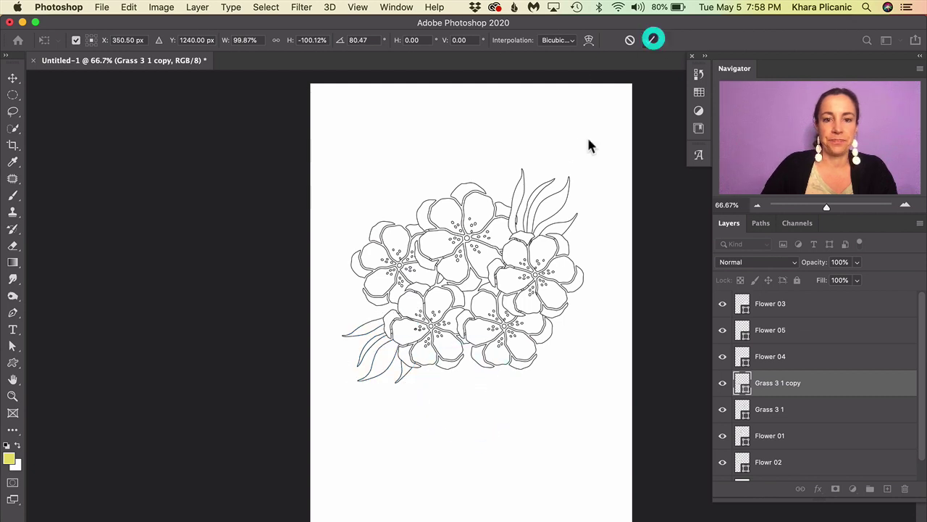
{"action": "left_click_drag", "start_coordinate": [406, 372], "coordinate": [395, 366]}
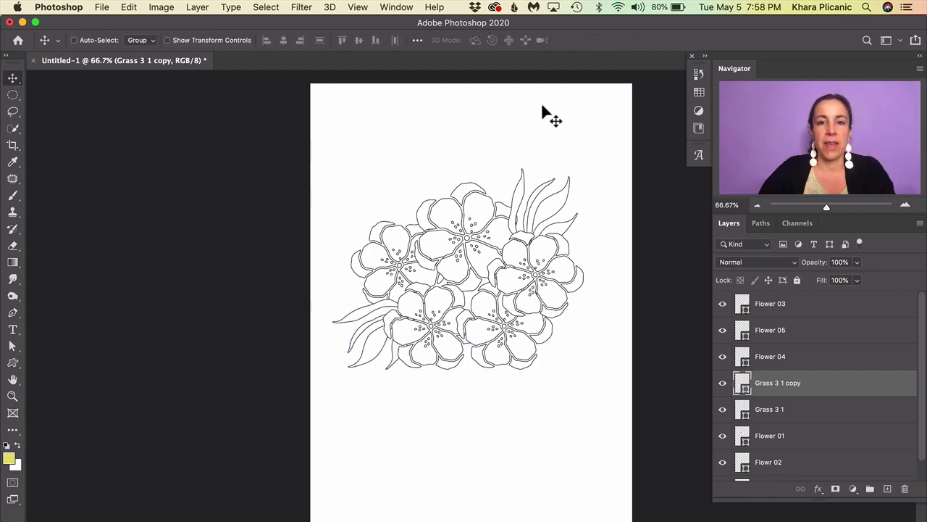
Step: Rename the upper-right grass layer Leaves 01 and the lower-left grass layer Leaves 02
{"action": "left_click", "coordinate": [770, 410]}
{"action": "double_click", "coordinate": [770, 409]}
{"action": "type", "text": "Leav"}
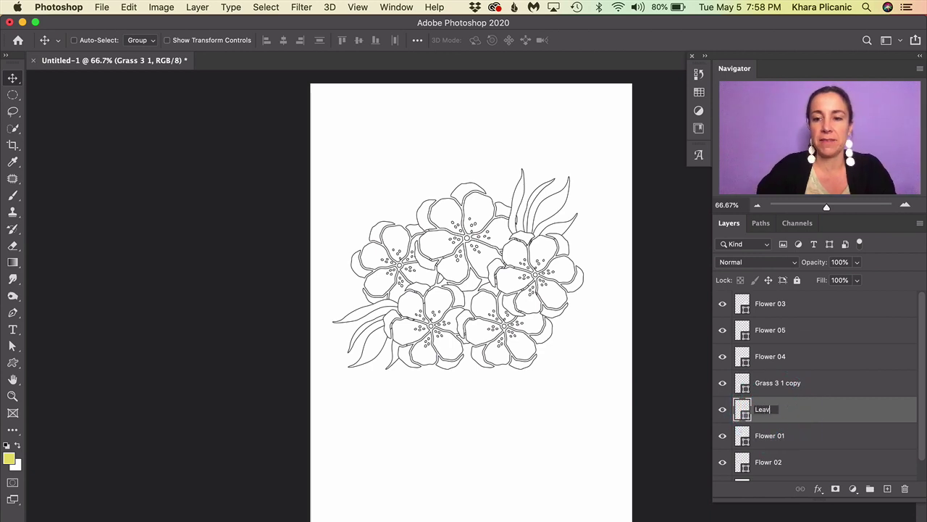
{"action": "type", "text": "es 01"}
{"action": "key", "text": "Return"}
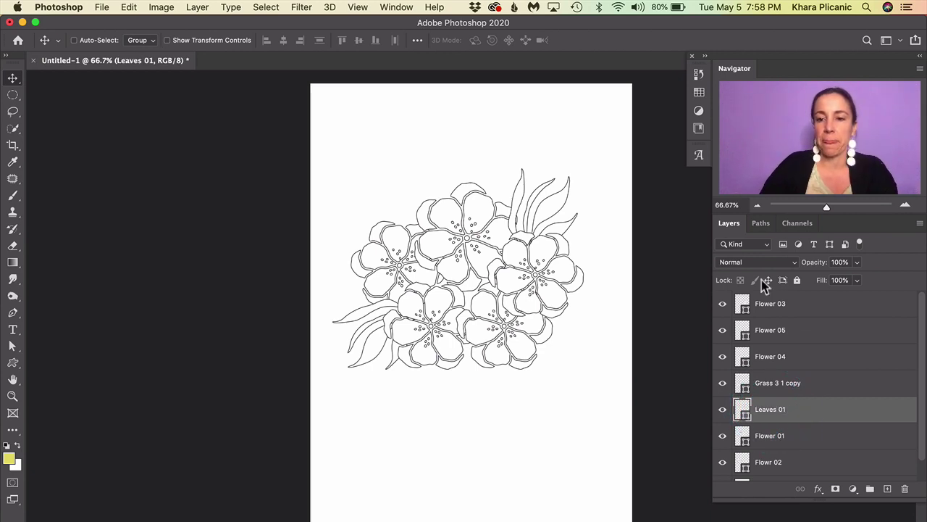
{"action": "left_click", "coordinate": [768, 389]}
{"action": "double_click", "coordinate": [769, 384]}
{"action": "type", "text": "Lea"}
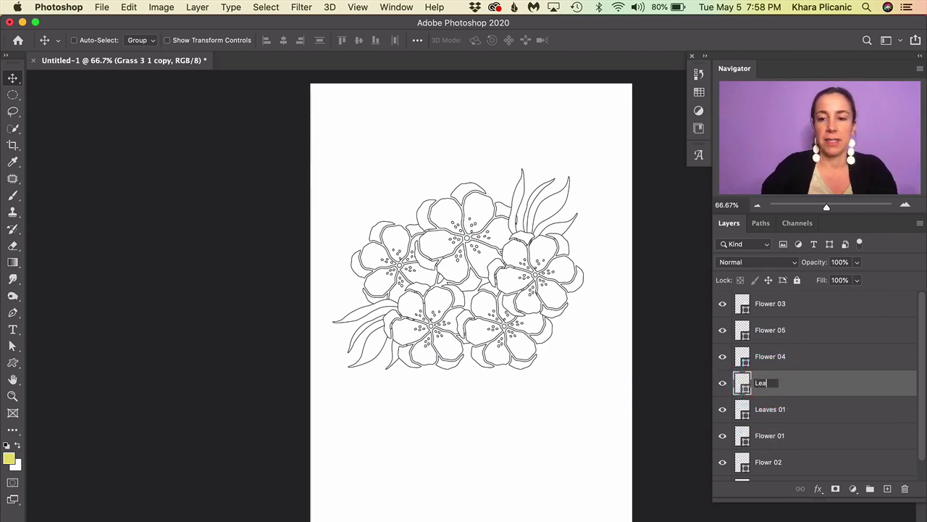
{"action": "type", "text": "ves 02"}
{"action": "key", "text": "Return"}
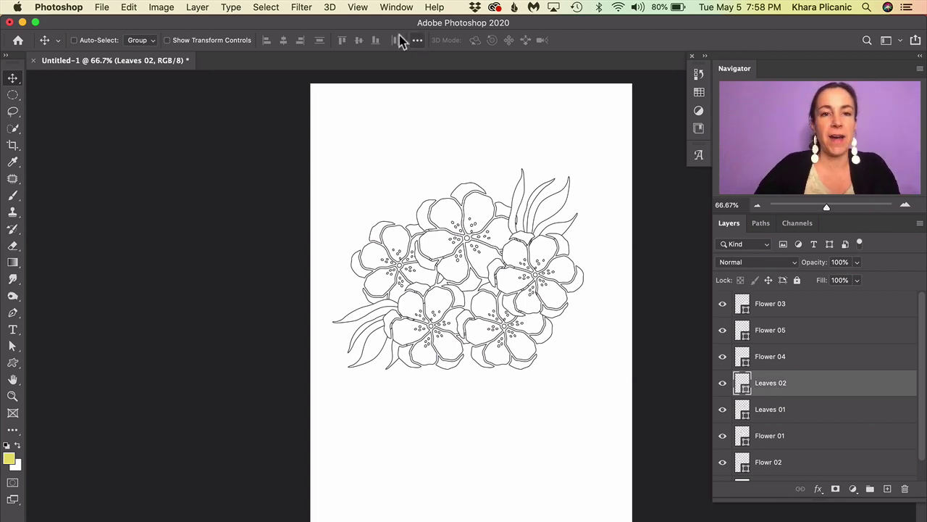
Step: Draw a fern custom shape about 385 by 306 px above the top flower of the bouquet
{"action": "key", "text": "u"}
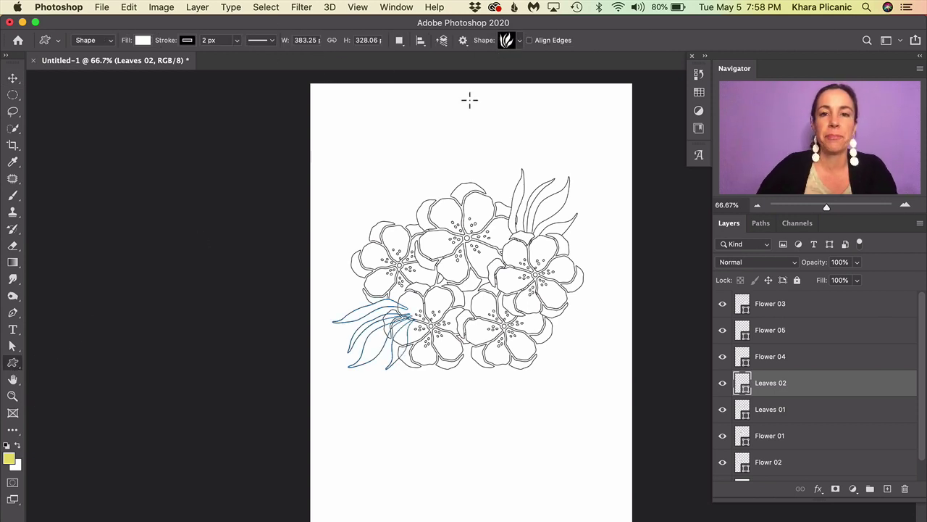
{"action": "left_click", "coordinate": [519, 41]}
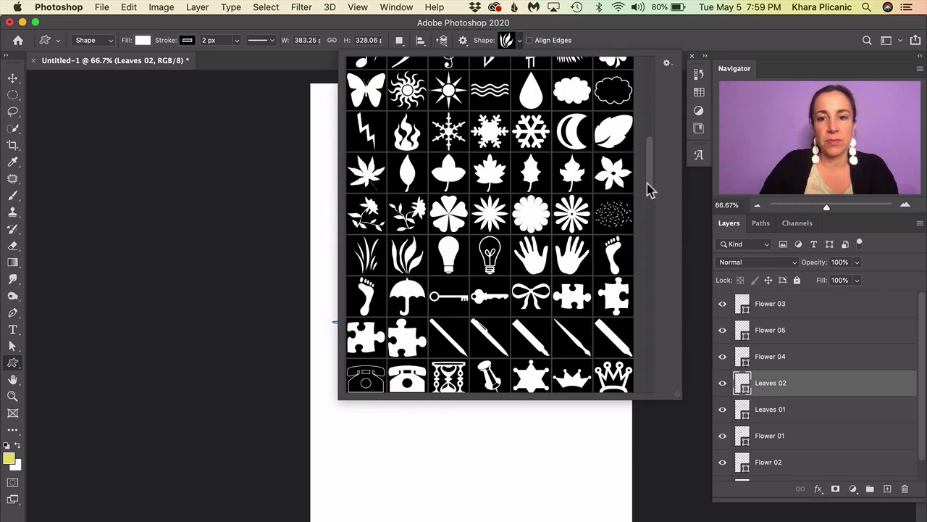
{"action": "left_click_drag", "start_coordinate": [649, 189], "coordinate": [652, 155]}
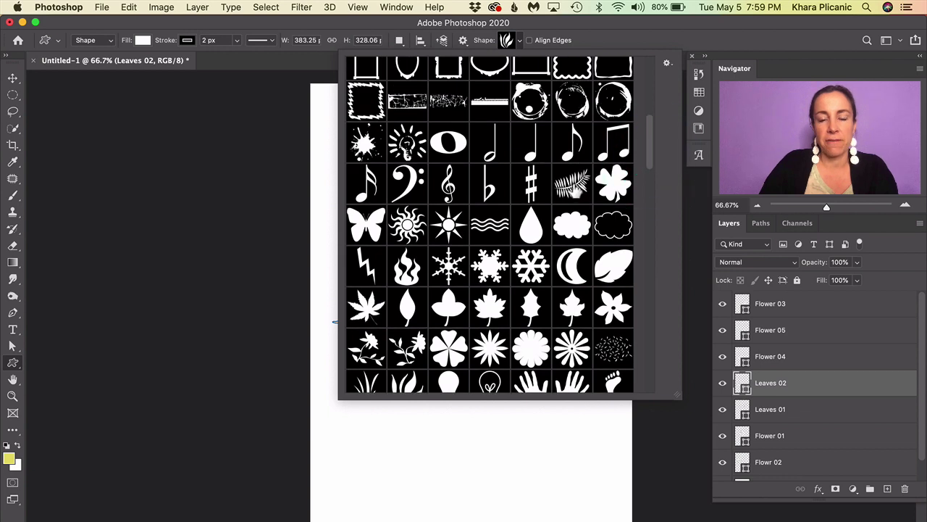
{"action": "double_click", "coordinate": [572, 186]}
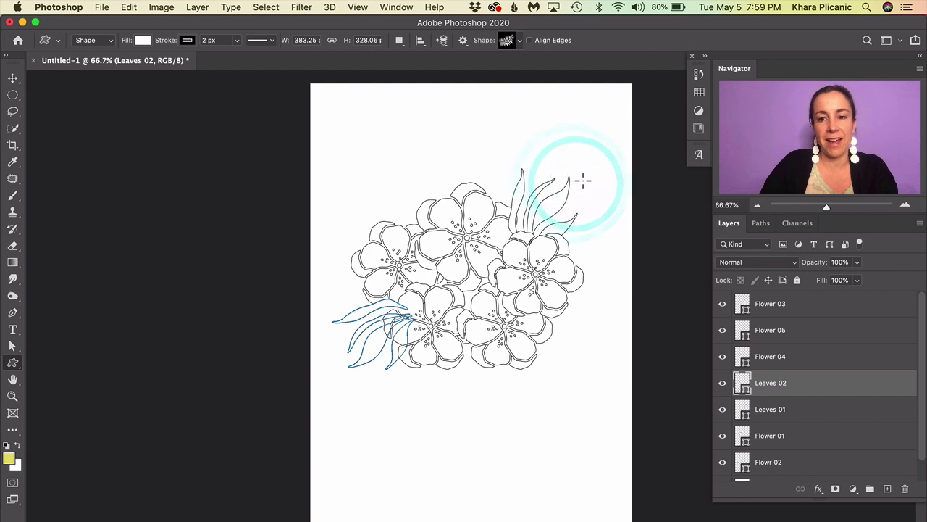
{"action": "left_click_drag", "start_coordinate": [405, 135], "coordinate": [484, 223]}
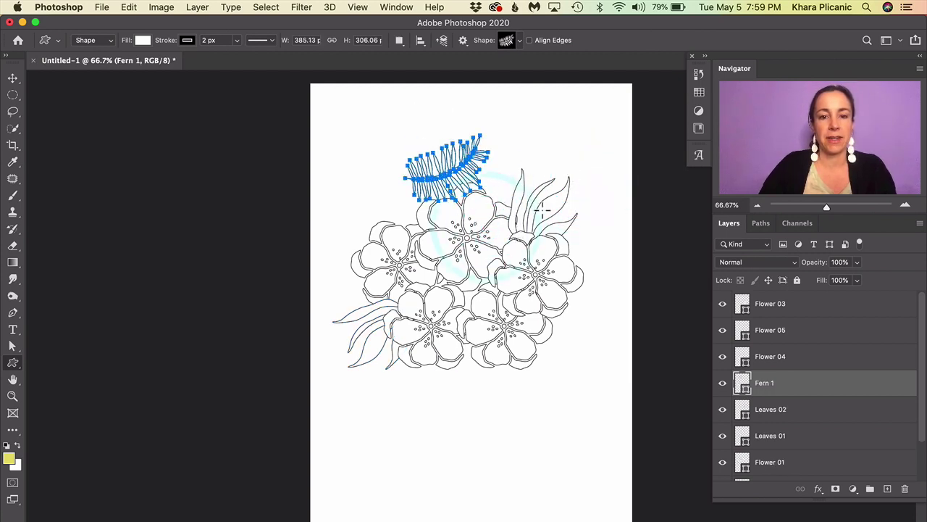
Step: Rotate the fern counterclockwise so its stem points down toward the top flower and its tip leans up and to the left
{"action": "key", "text": "super+t"}
{"action": "left_click_drag", "start_coordinate": [455, 106], "coordinate": [366, 145]}
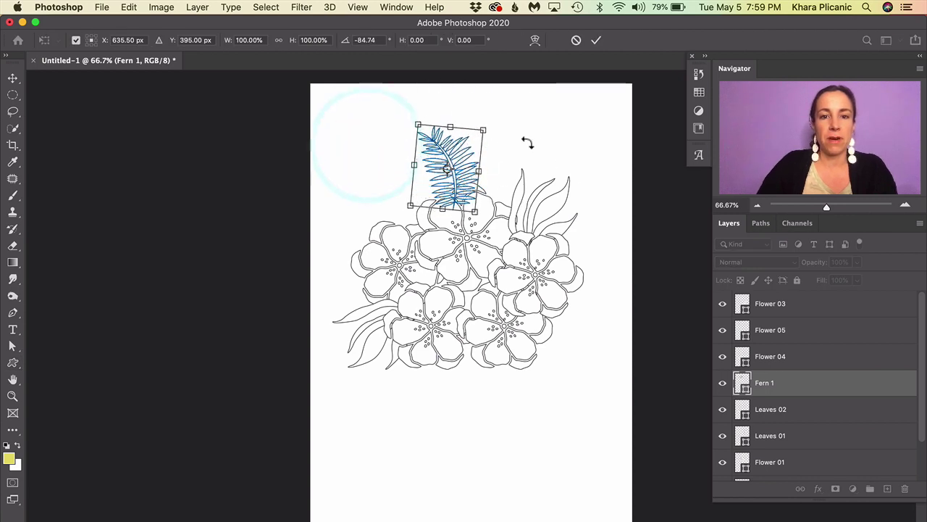
{"action": "left_click_drag", "start_coordinate": [526, 141], "coordinate": [544, 104]}
{"action": "left_click", "coordinate": [596, 39]}
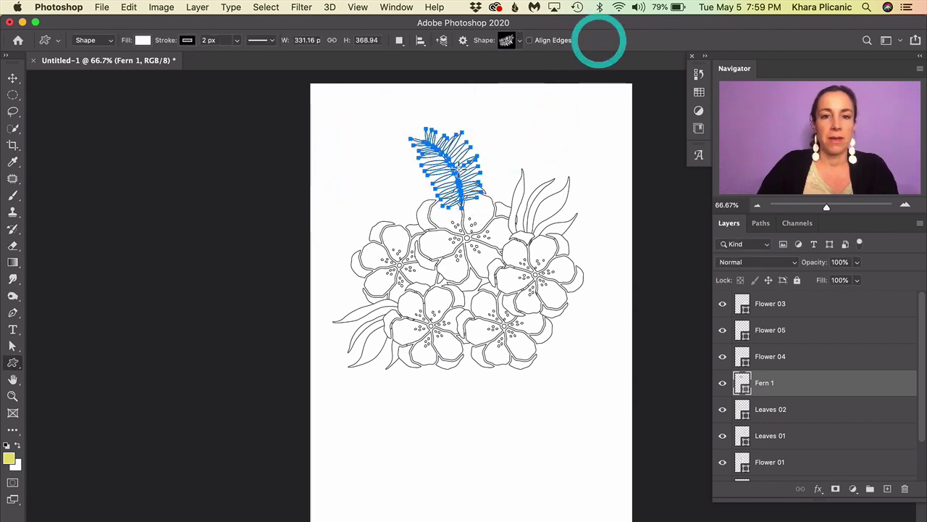
Step: Move the fern to the bouquet's upper left and place its layer directly above Background, behind the flowers
{"action": "key", "text": "v"}
{"action": "left_click_drag", "start_coordinate": [469, 168], "coordinate": [456, 218]}
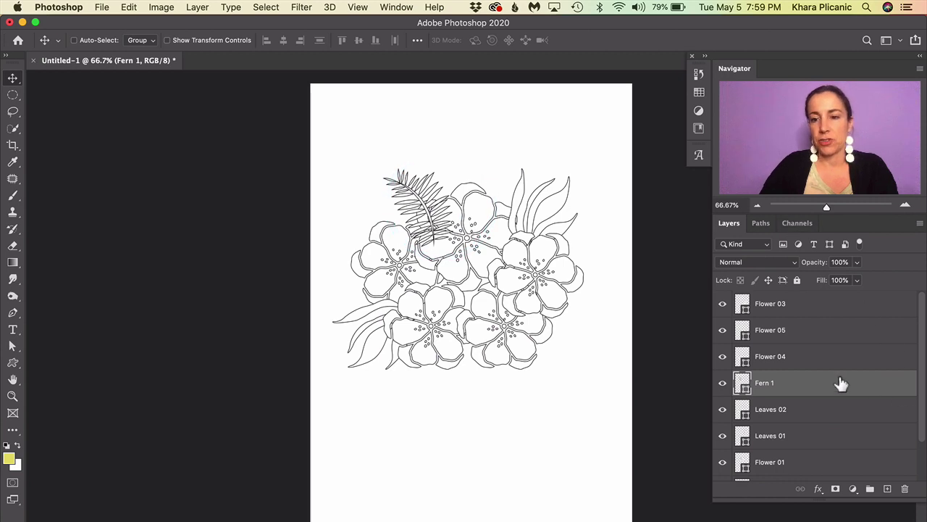
{"action": "left_click_drag", "start_coordinate": [772, 386], "coordinate": [845, 439]}
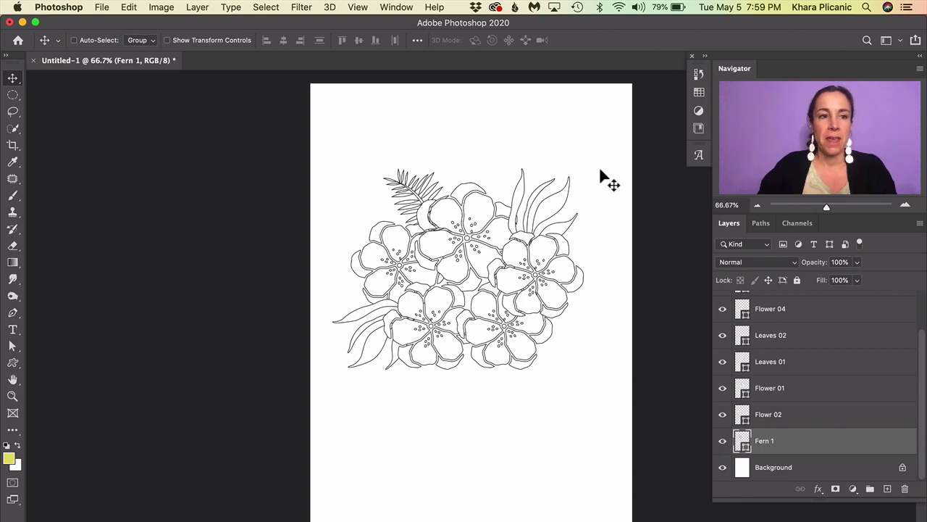
Step: Nudge the fern left between the two upper-left flowers, and move the Leaves 01 layer directly above Background
{"action": "key", "text": "Left"}
{"action": "key", "text": "Left"}
{"action": "key", "text": "Left"}
{"action": "key", "text": "Left"}
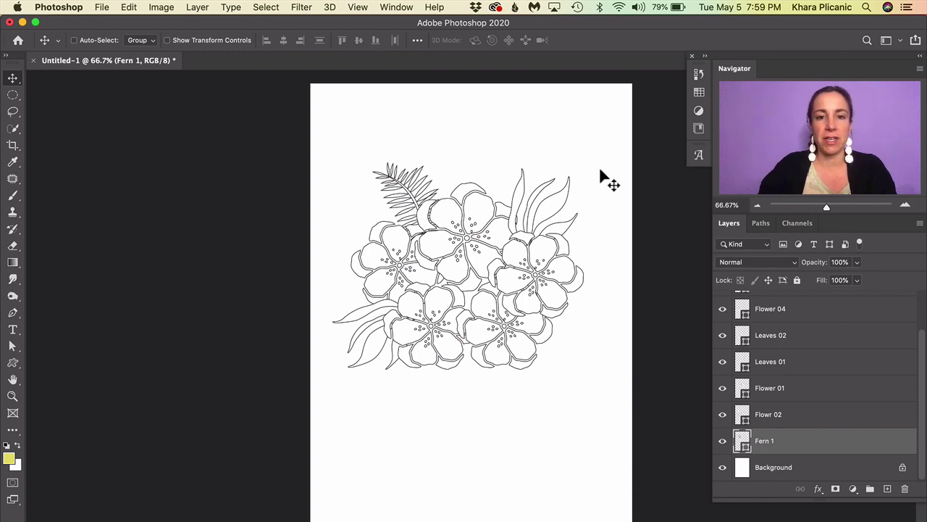
{"action": "key", "text": "Left"}
{"action": "key", "text": "Left"}
{"action": "key", "text": "Down"}
{"action": "key", "text": "Down"}
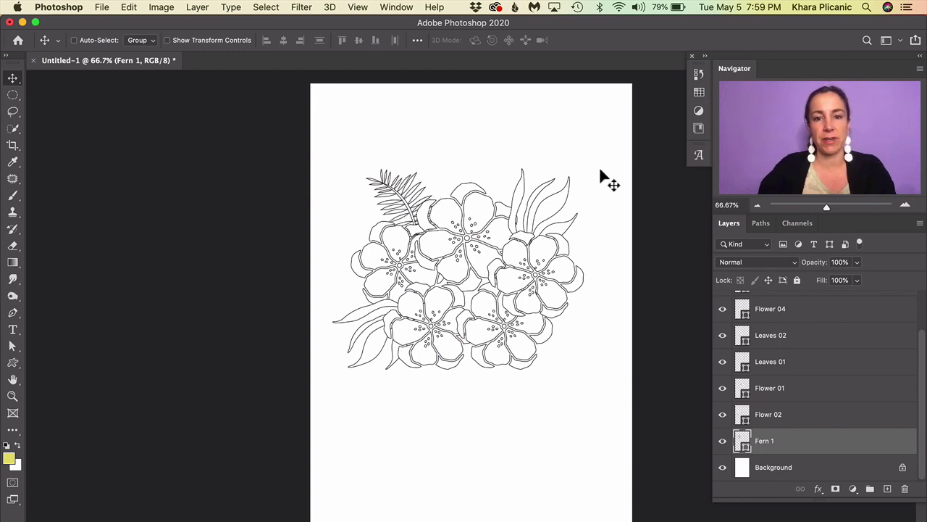
{"action": "key", "text": "Right"}
{"action": "key", "text": "Right"}
{"action": "key", "text": "Right"}
{"action": "left_click_drag", "start_coordinate": [770, 360], "coordinate": [814, 440]}
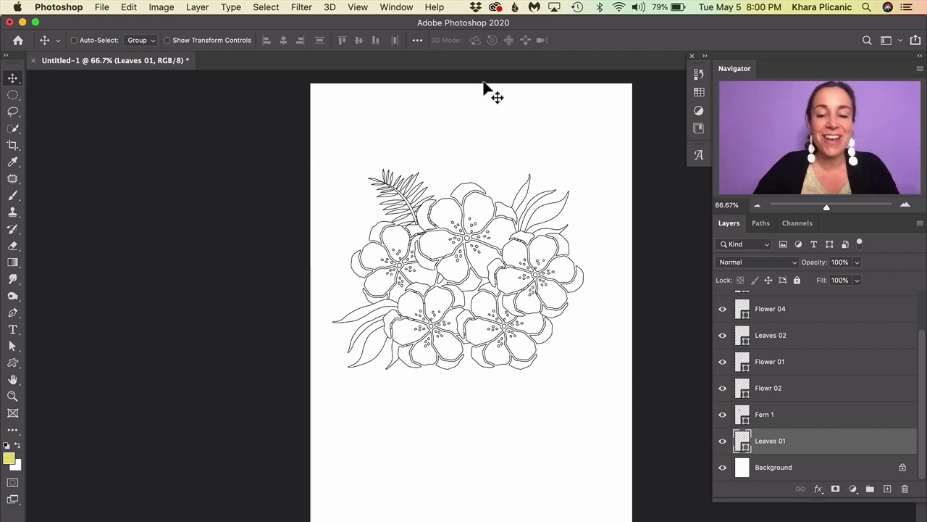
Step: Draw a raindrop custom shape about 527 by 849 px below the bouquet, its tip tucked behind the lower flowers
{"action": "key", "text": "u"}
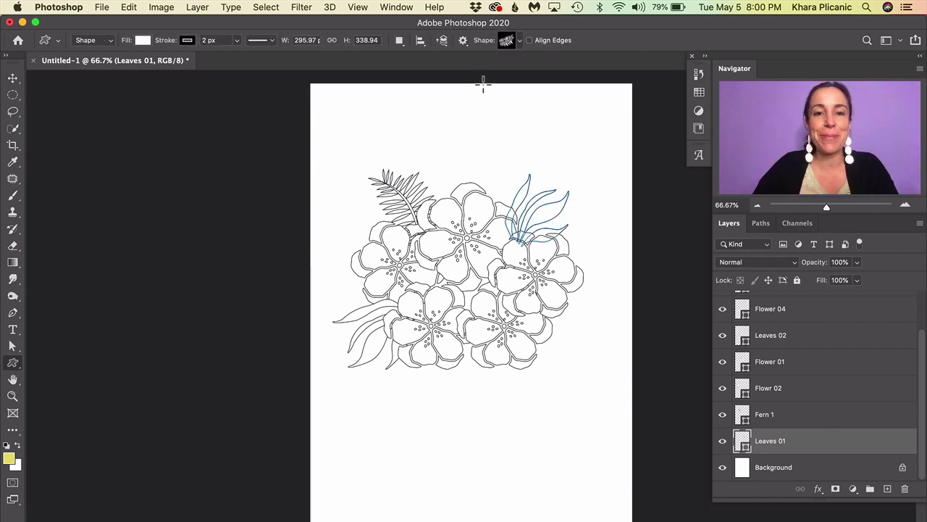
{"action": "left_click", "coordinate": [520, 40]}
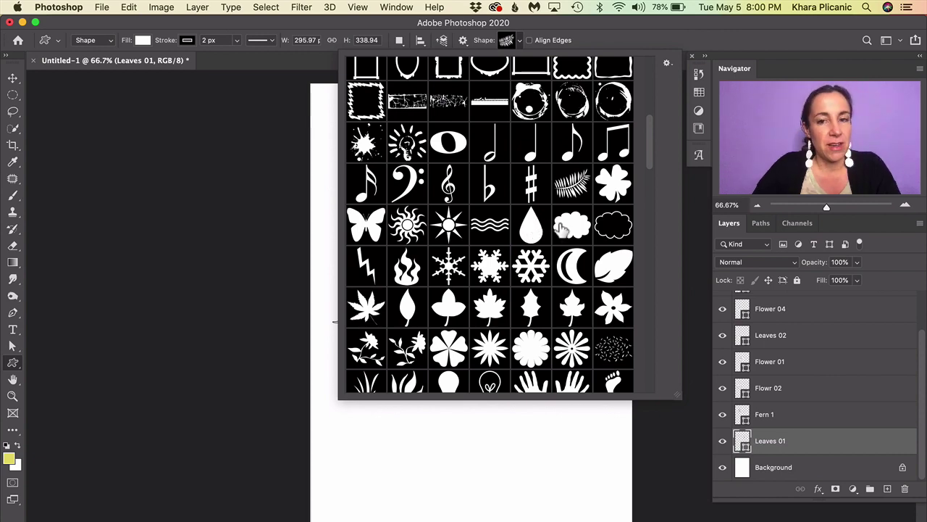
{"action": "left_click_drag", "start_coordinate": [645, 167], "coordinate": [650, 141]}
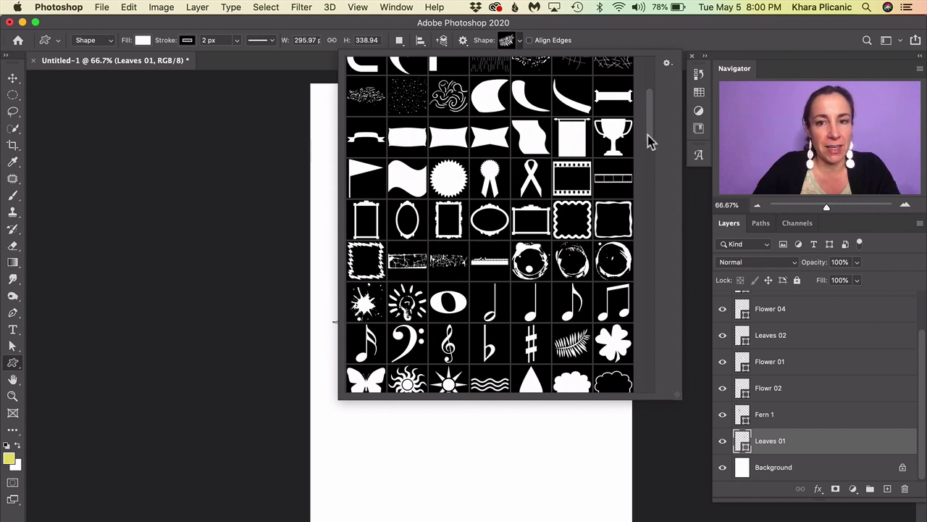
{"action": "left_click_drag", "start_coordinate": [650, 141], "coordinate": [644, 166]}
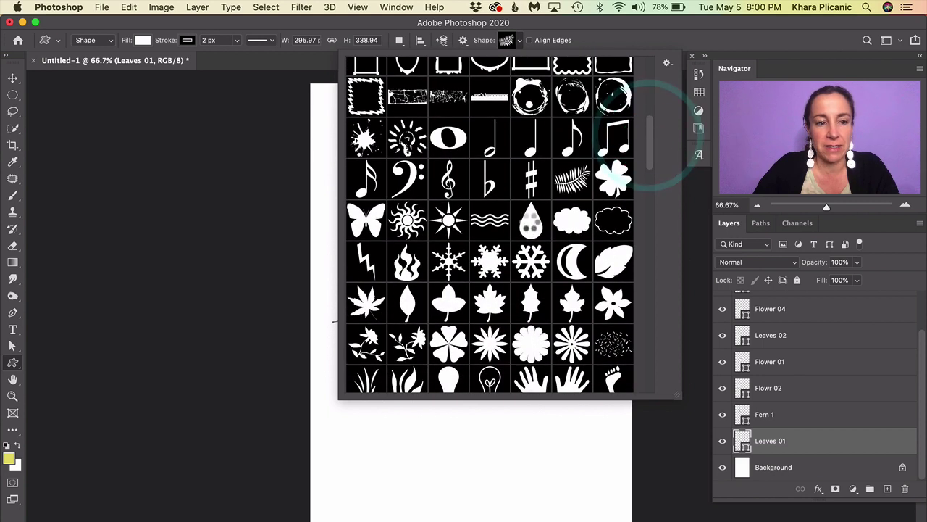
{"action": "double_click", "coordinate": [532, 227]}
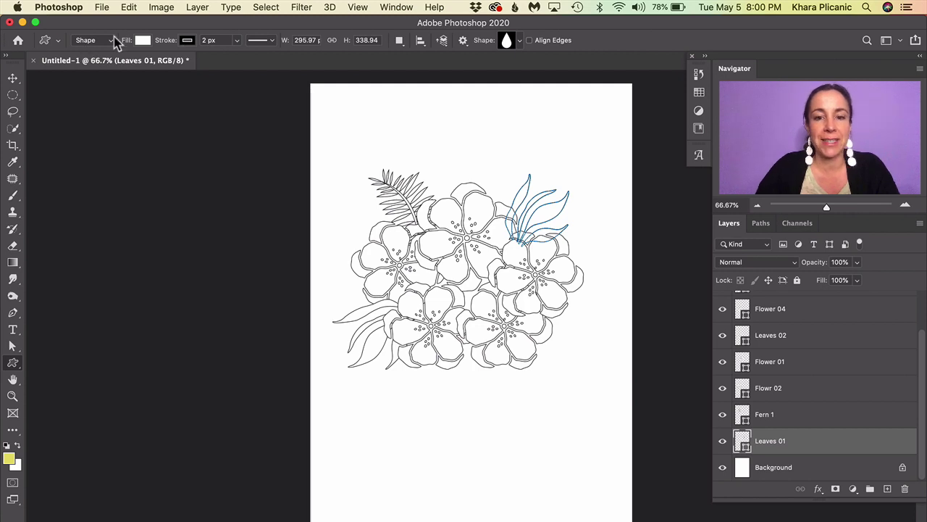
{"action": "left_click_drag", "start_coordinate": [435, 297], "coordinate": [528, 479]}
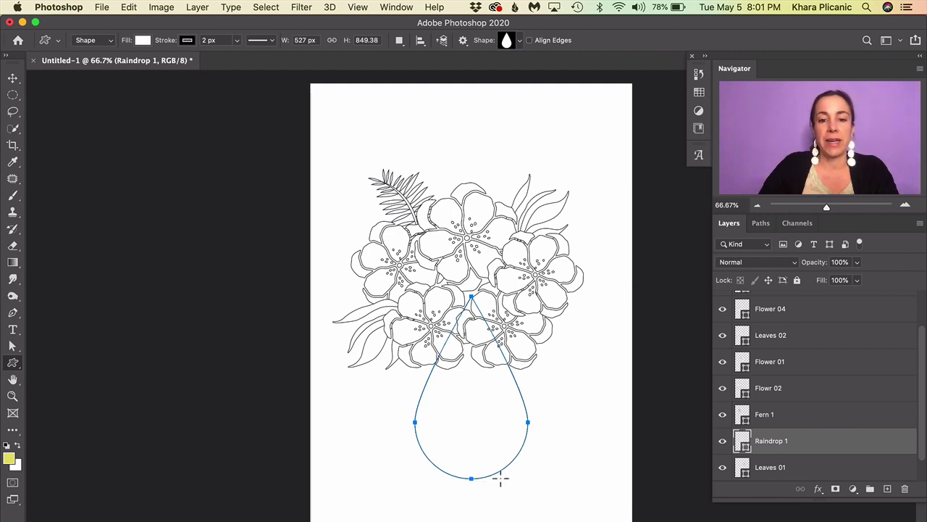
Step: Lengthen both direction handles of the raindrop's bottom anchor point with the Direct Selection tool to flatten the base into a vase shape
{"action": "left_click", "coordinate": [13, 347]}
{"action": "right_click", "coordinate": [12, 347]}
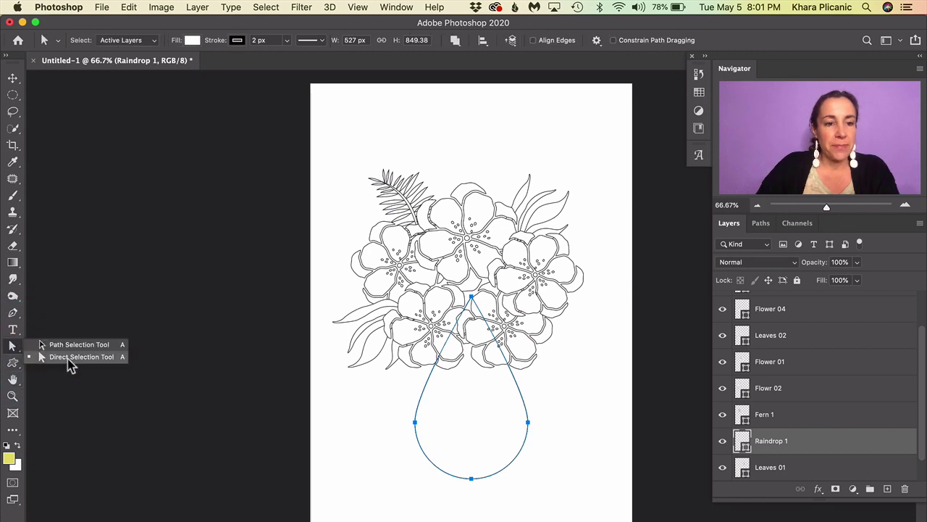
{"action": "left_click", "coordinate": [113, 357]}
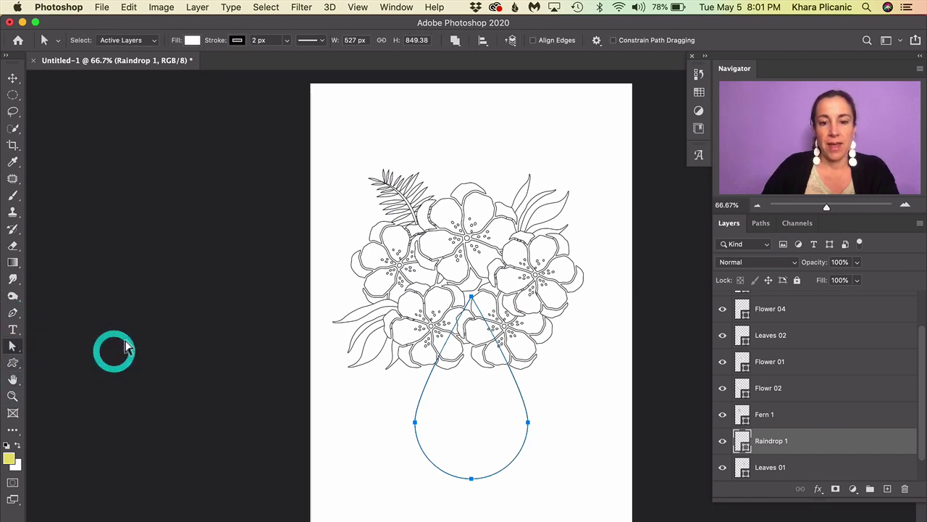
{"action": "left_click", "coordinate": [470, 479]}
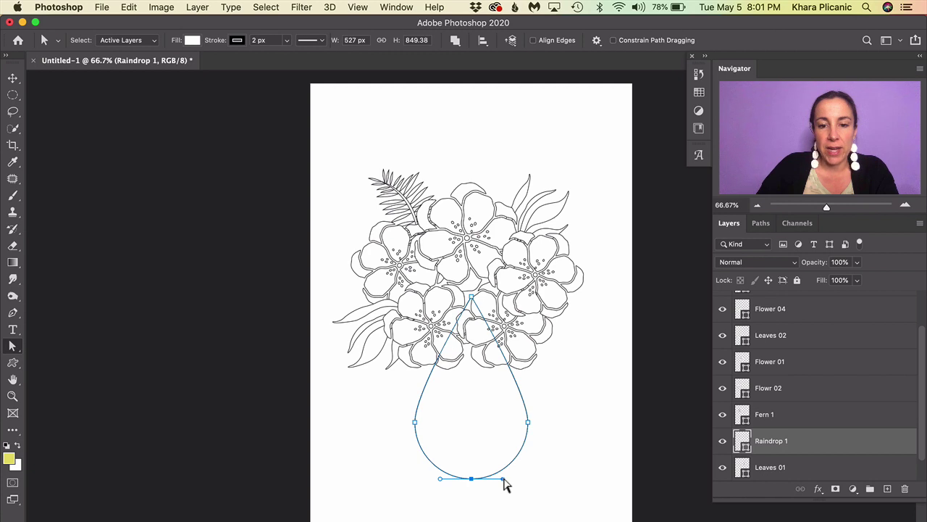
{"action": "left_click_drag", "start_coordinate": [506, 478], "coordinate": [523, 479]}
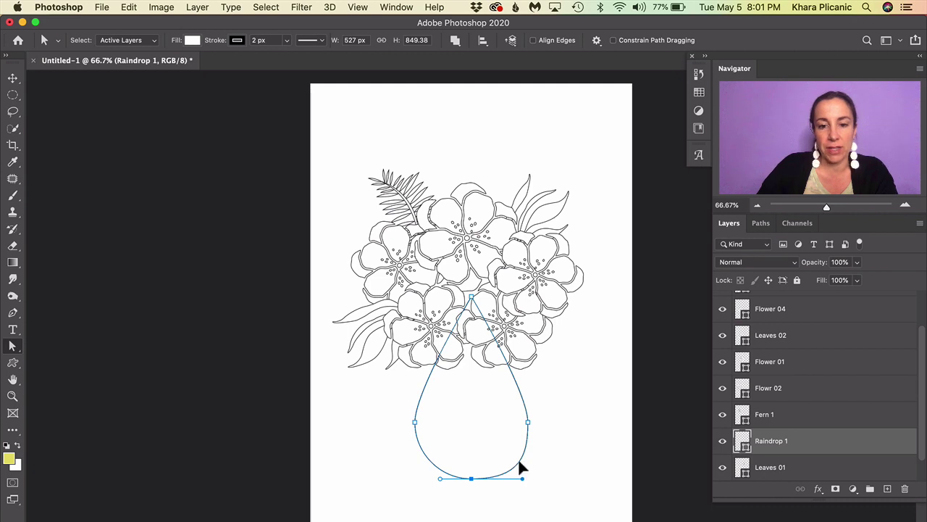
{"action": "left_click_drag", "start_coordinate": [518, 458], "coordinate": [532, 485]}
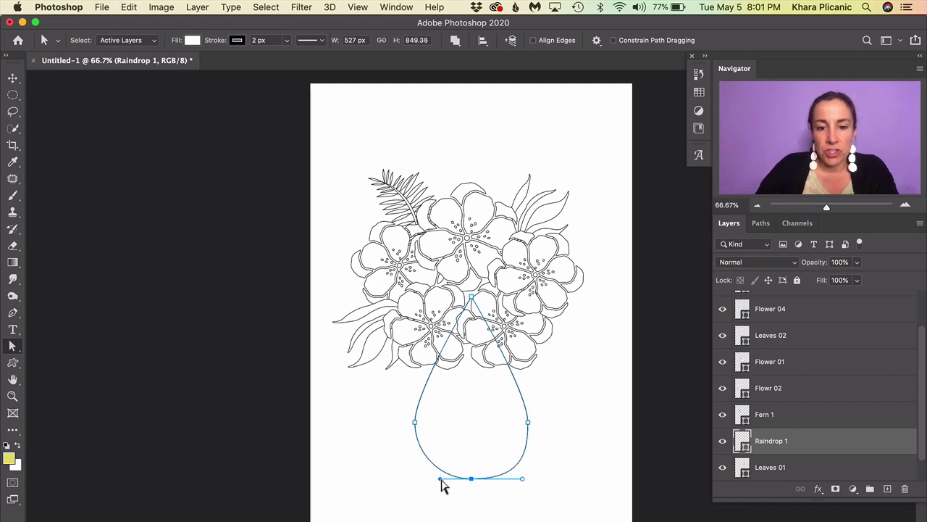
{"action": "left_click_drag", "start_coordinate": [433, 478], "coordinate": [426, 479]}
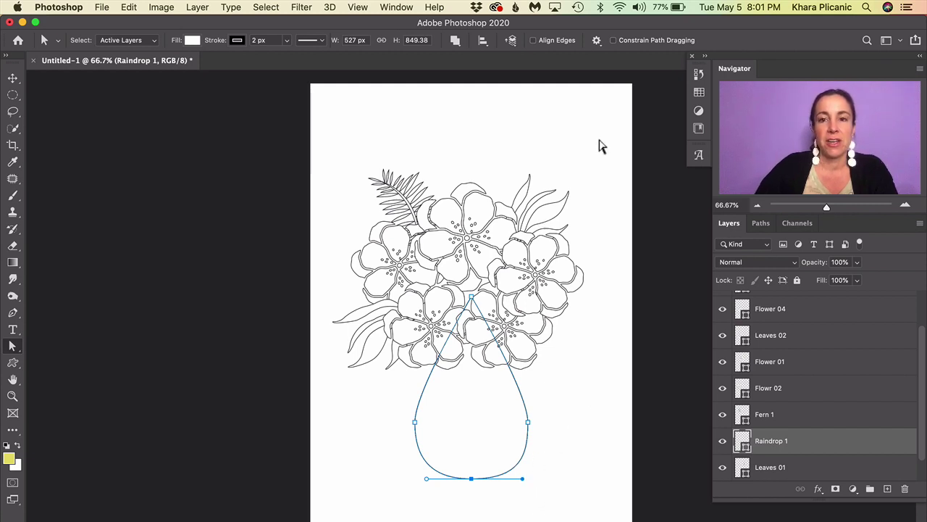
{"action": "key", "text": "v"}
{"action": "left_click", "coordinate": [591, 406]}
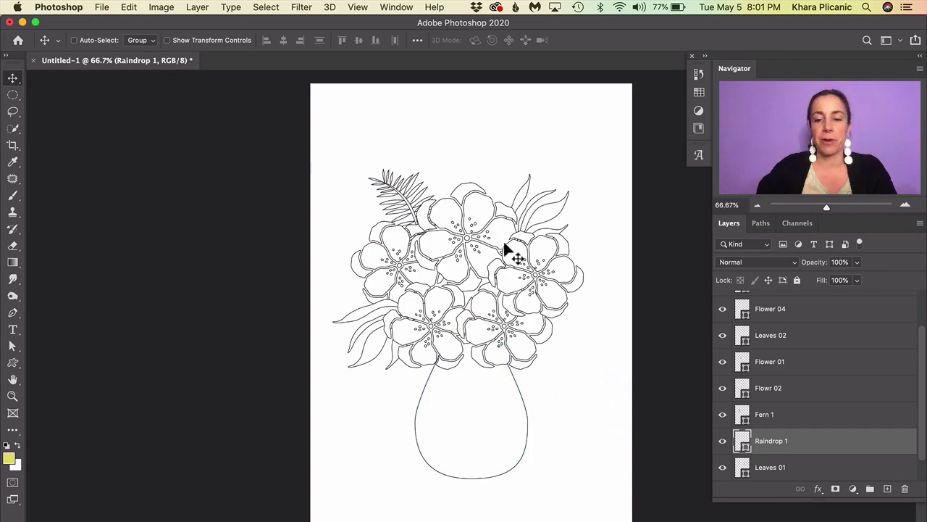
Step: Inspect the vase outline up close, especially where it meets the lower flowers
{"action": "key", "text": "super+plus"}
{"action": "key", "text": "super+plus"}
{"action": "left_click_drag", "start_coordinate": [524, 435], "coordinate": [491, 244]}
{"action": "left_click", "coordinate": [238, 386]}
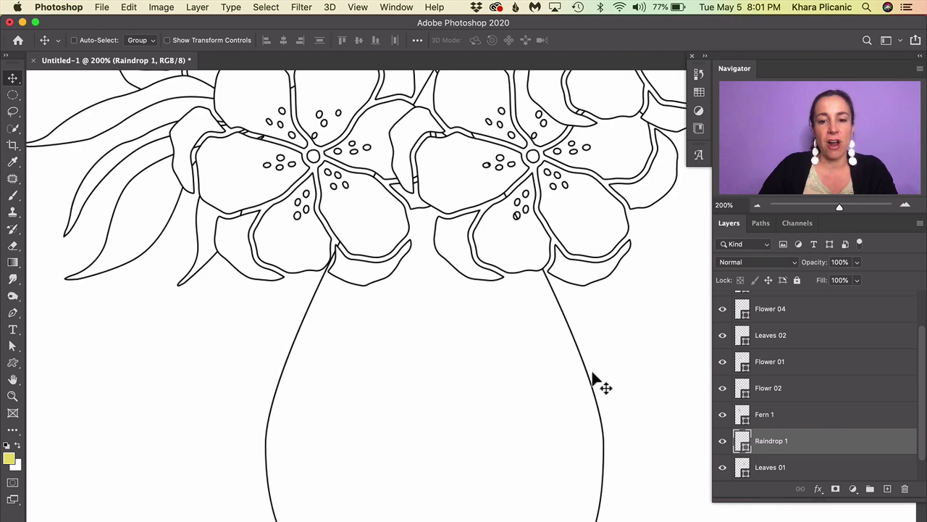
{"action": "left_click_drag", "start_coordinate": [509, 428], "coordinate": [486, 315]}
{"action": "key", "text": "super+minus"}
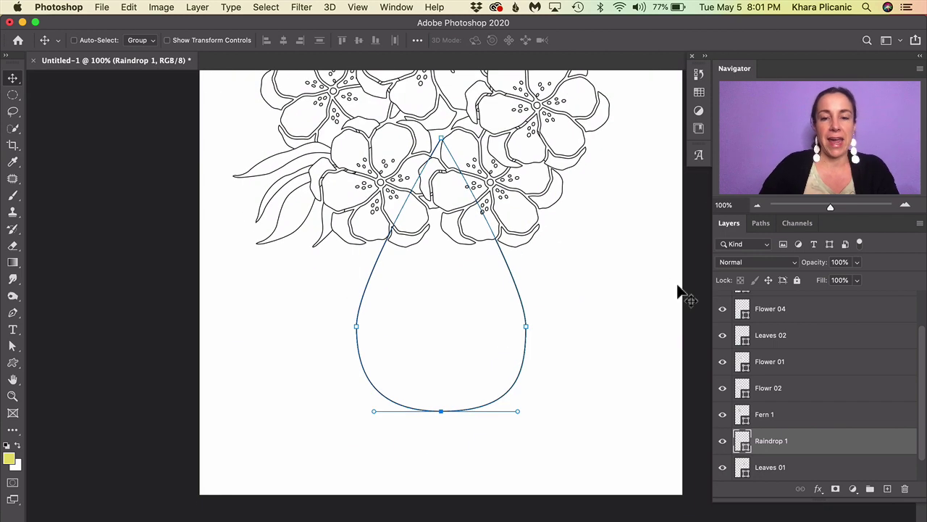
{"action": "left_click", "coordinate": [635, 336]}
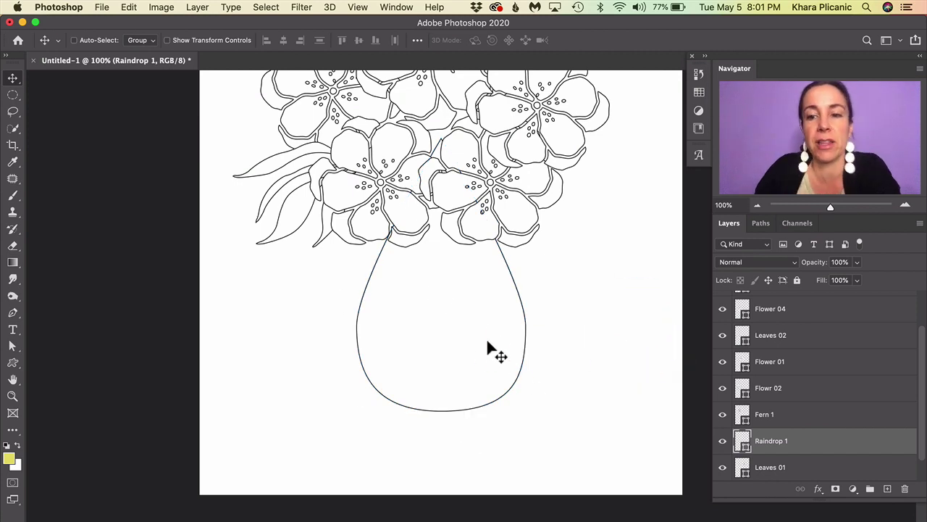
Step: Rename the raindrop shape's layer Vase
{"action": "double_click", "coordinate": [772, 440]}
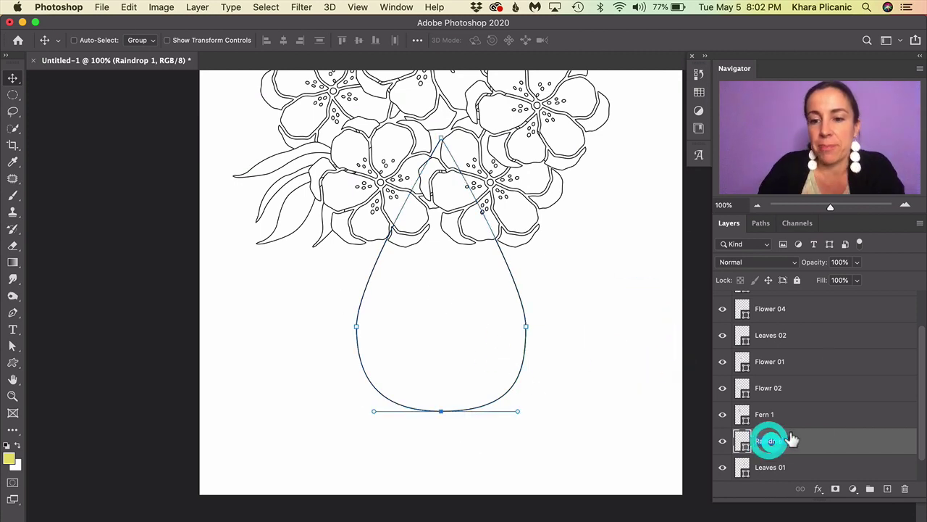
{"action": "type", "text": "Vase"}
{"action": "key", "text": "Return"}
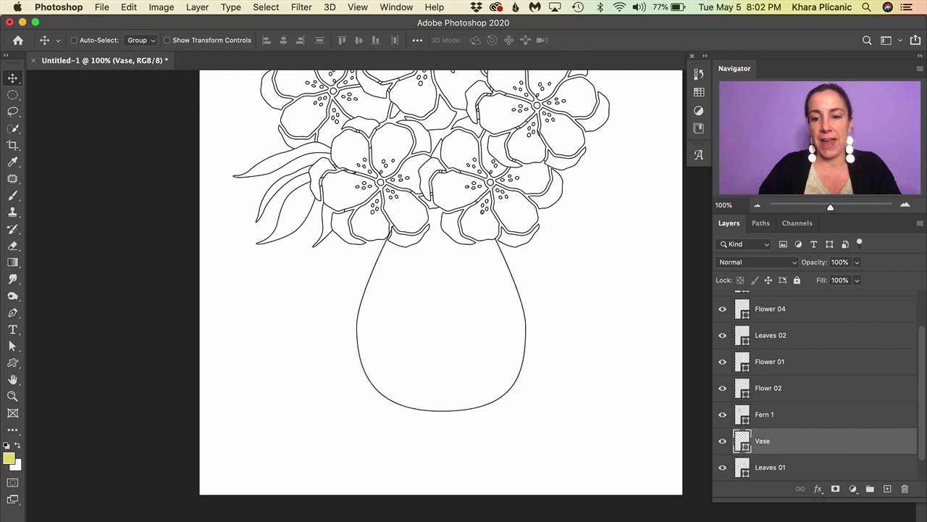
Step: Start the ZigZag distort filter on the Vase layer, converting the shape to a smart object
{"action": "left_click", "coordinate": [302, 8]}
{"action": "mouse_move", "coordinate": [346, 187]}
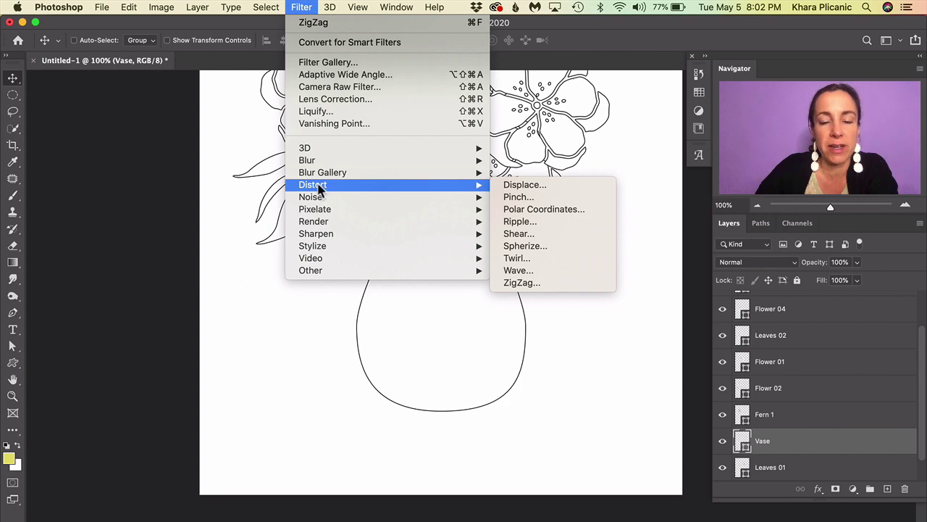
{"action": "left_click", "coordinate": [538, 284]}
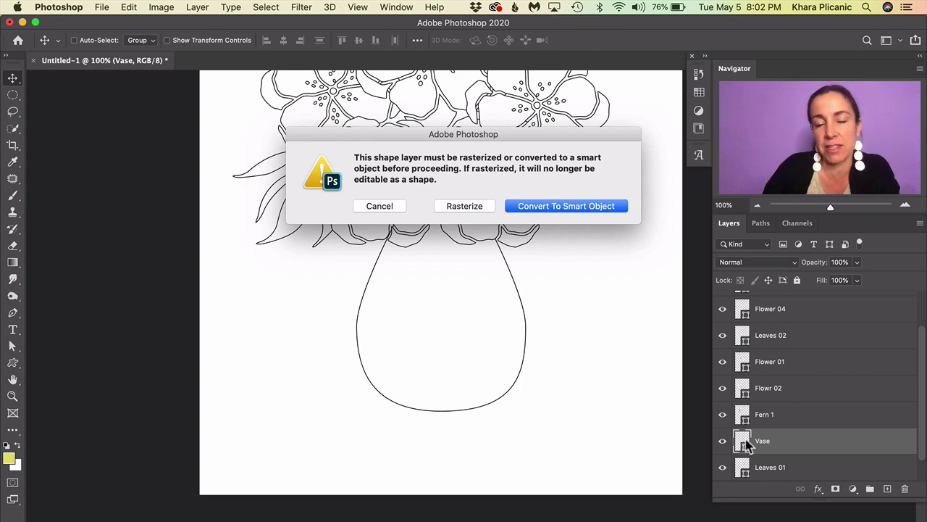
{"action": "left_click", "coordinate": [589, 207]}
Step: Examine the vase's outline up close in the ZigZag preview to judge how strongly its edge is distorted
{"action": "left_click", "coordinate": [347, 289]}
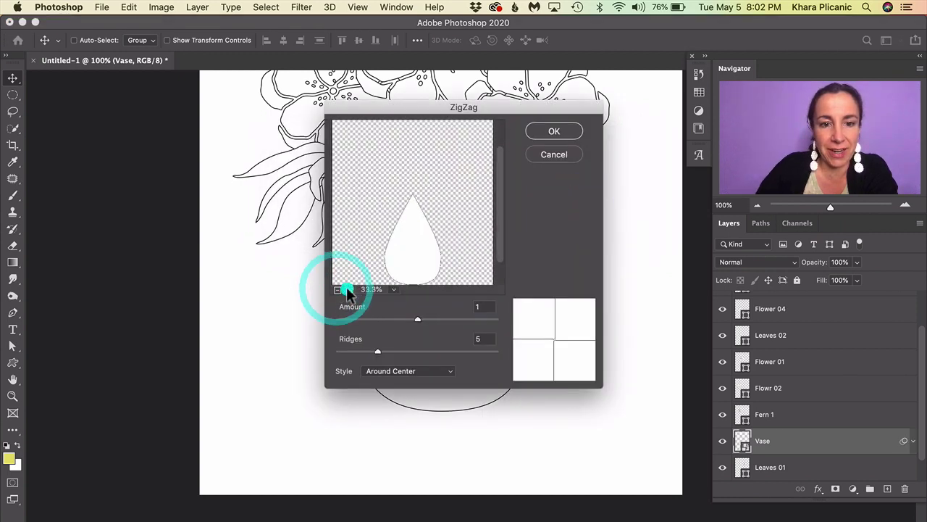
{"action": "left_click_drag", "start_coordinate": [432, 196], "coordinate": [439, 259]}
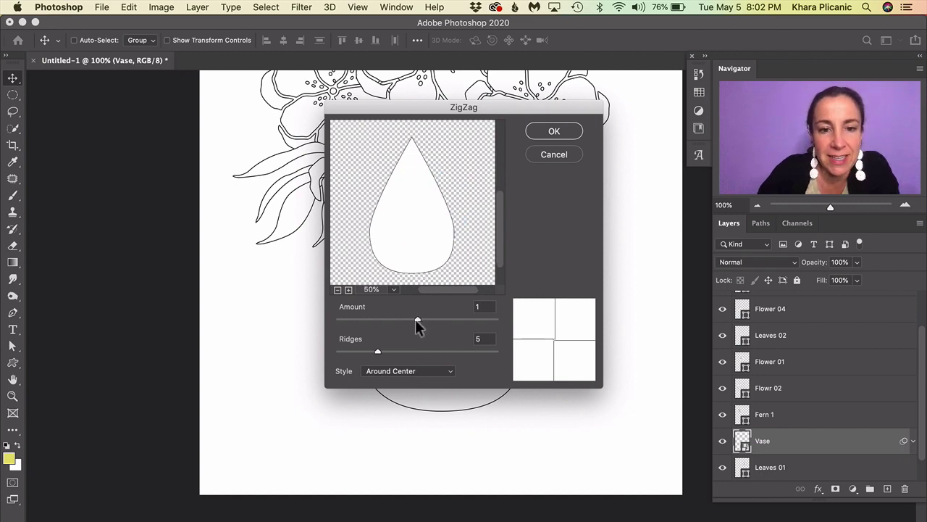
{"action": "left_click", "coordinate": [348, 289]}
{"action": "left_click", "coordinate": [348, 289]}
{"action": "left_click", "coordinate": [348, 289]}
{"action": "left_click_drag", "start_coordinate": [456, 240], "coordinate": [423, 227]}
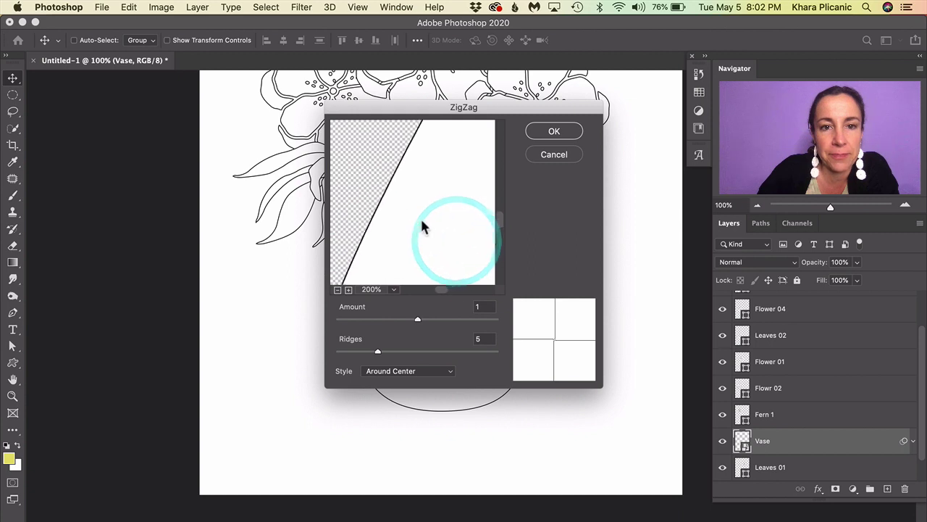
{"action": "left_click_drag", "start_coordinate": [433, 178], "coordinate": [391, 158]}
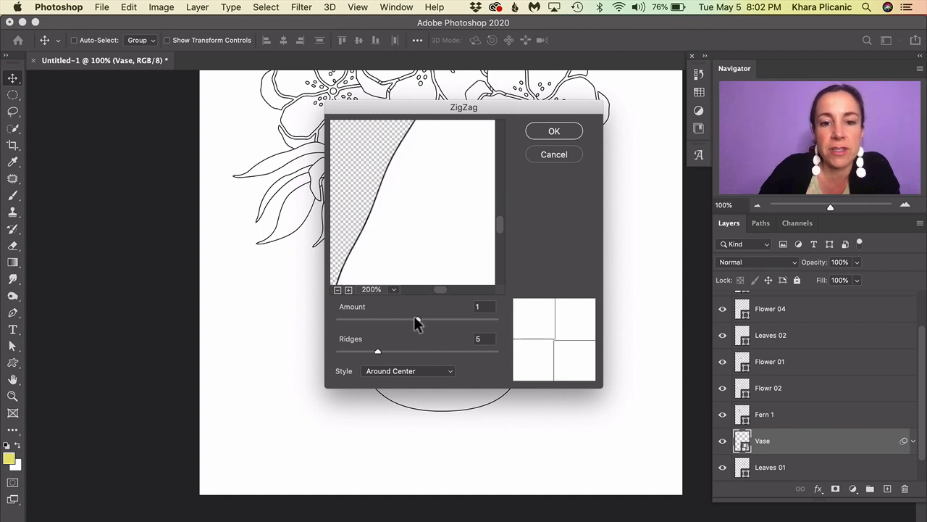
Step: Try a ZigZag amount of 35 and 6 ridges on the vase, and compare the preview with amount 1 and 5 ridges
{"action": "left_click", "coordinate": [416, 319]}
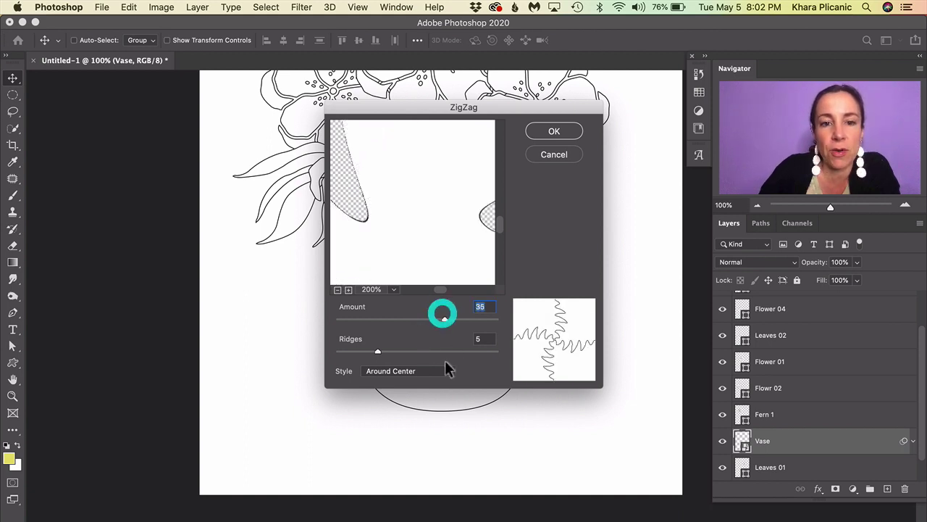
{"action": "left_click", "coordinate": [418, 319]}
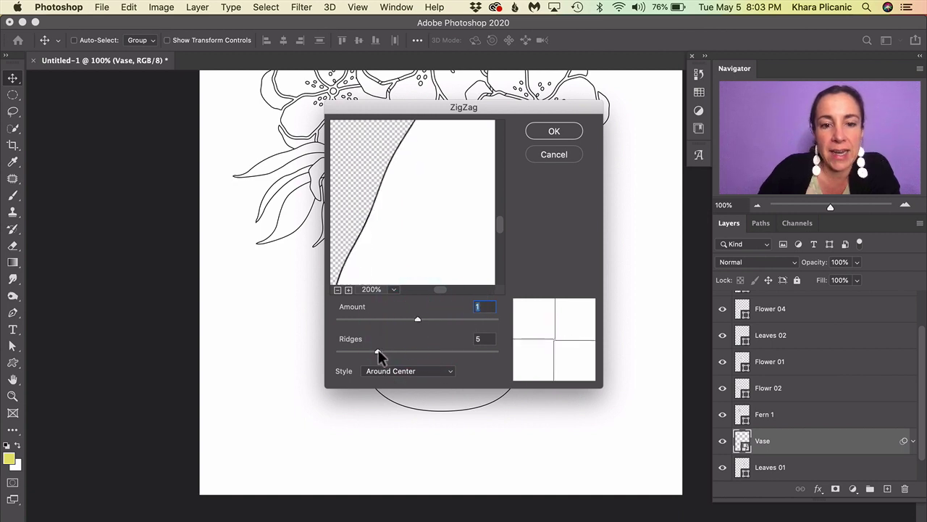
{"action": "mouse_move", "coordinate": [378, 351]}
{"action": "left_mouse_down"}
{"action": "mouse_move", "coordinate": [356, 356]}
{"action": "mouse_move", "coordinate": [352, 368]}
{"action": "mouse_move", "coordinate": [386, 354]}
{"action": "mouse_move", "coordinate": [378, 352]}
{"action": "left_mouse_up"}
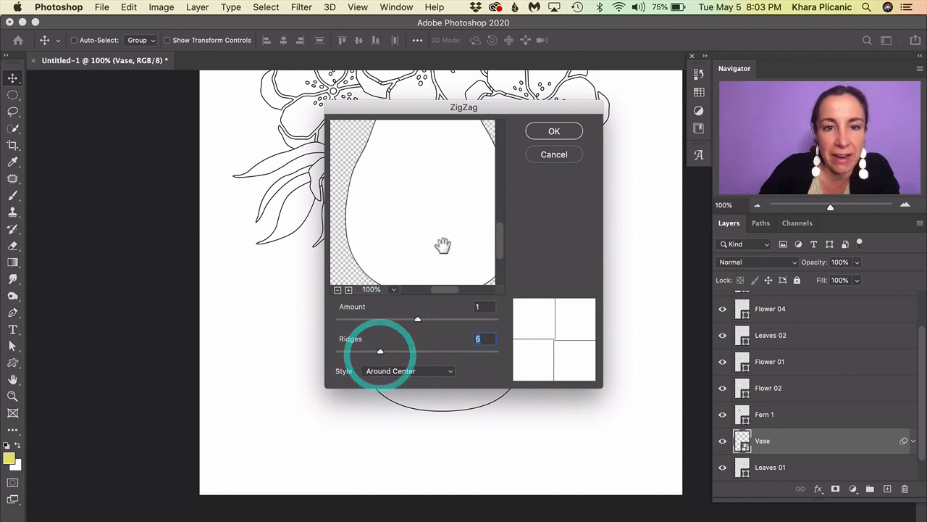
{"action": "left_click", "coordinate": [398, 269]}
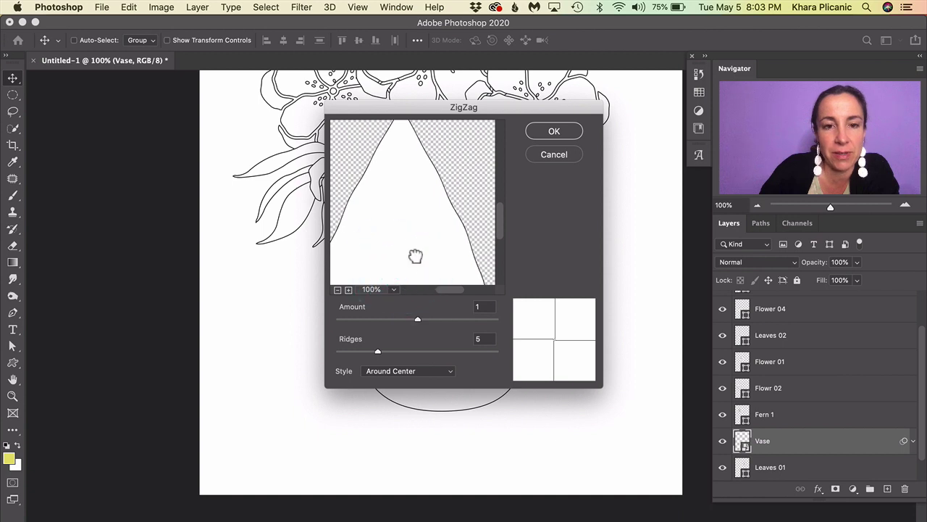
{"action": "left_click_drag", "start_coordinate": [413, 254], "coordinate": [444, 183]}
Step: Try the Out From Center and Pond Ripples styles for the vase's ZigZag distortion
{"action": "left_click", "coordinate": [425, 372]}
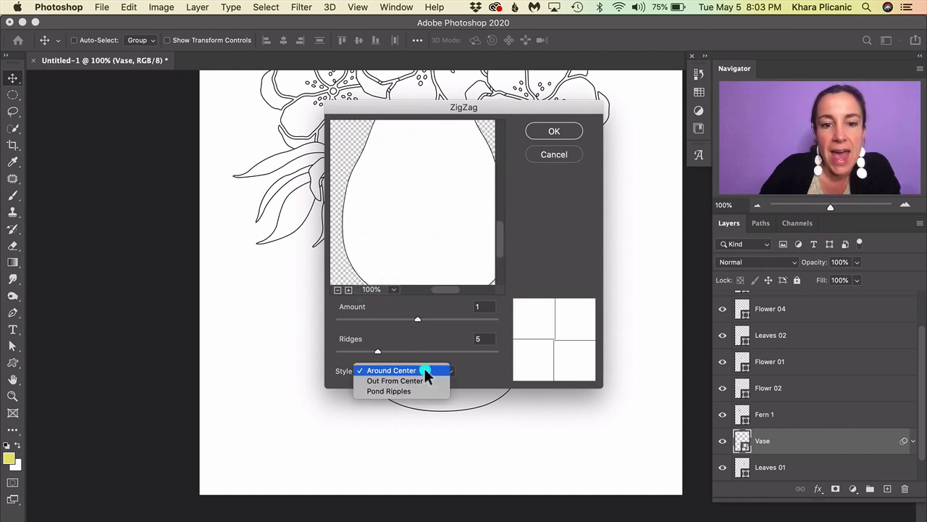
{"action": "left_click", "coordinate": [431, 370]}
{"action": "left_click_drag", "start_coordinate": [431, 373], "coordinate": [427, 381]}
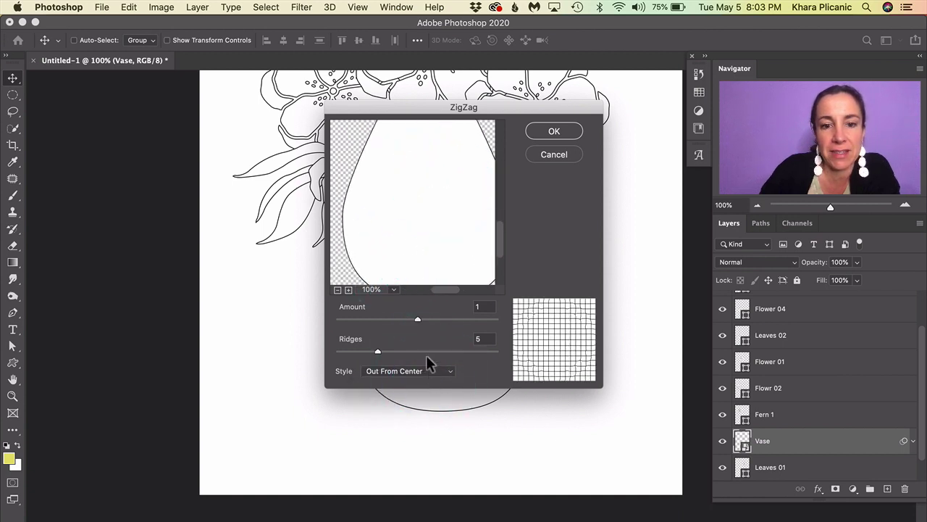
{"action": "left_click", "coordinate": [423, 368]}
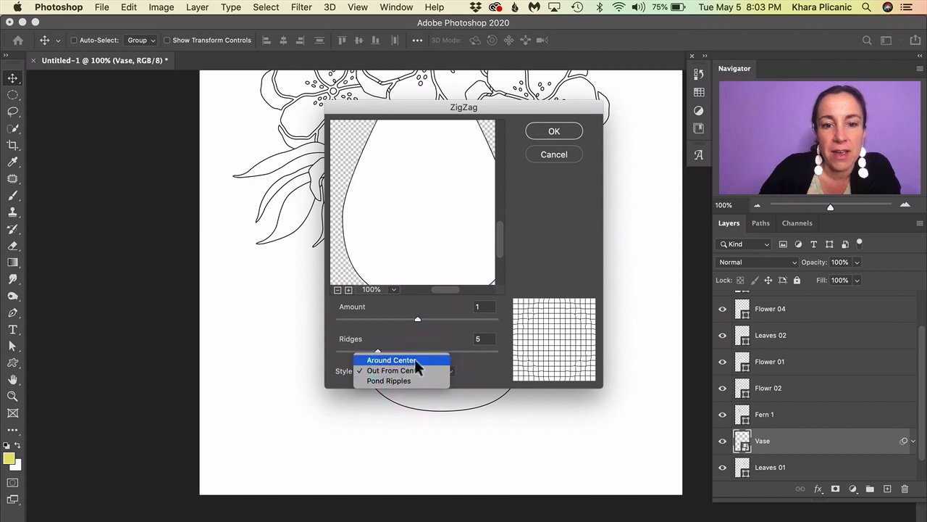
{"action": "left_click", "coordinate": [407, 379]}
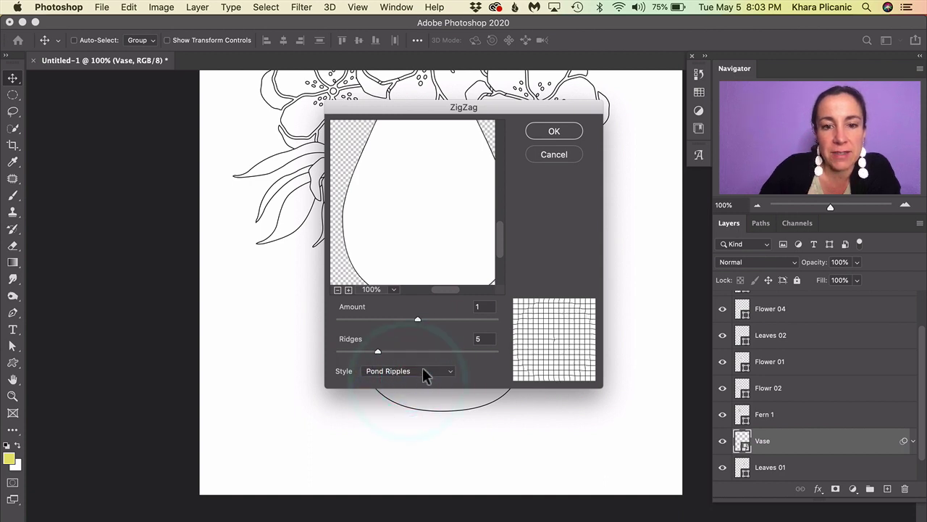
Step: Set the ZigZag style to Around Center and apply the filter to the Vase layer with amount 1 and 5 ridges
{"action": "left_click", "coordinate": [421, 369]}
{"action": "left_click", "coordinate": [420, 352]}
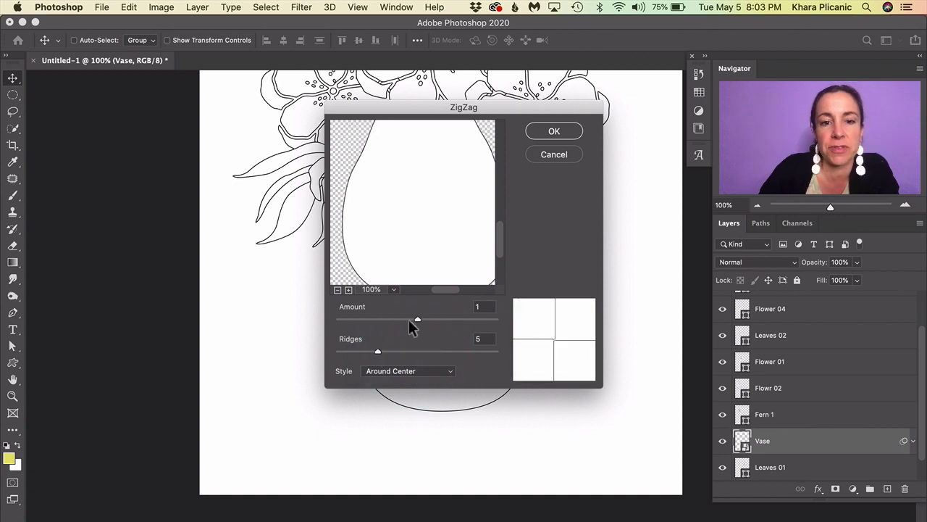
{"action": "left_click", "coordinate": [554, 133]}
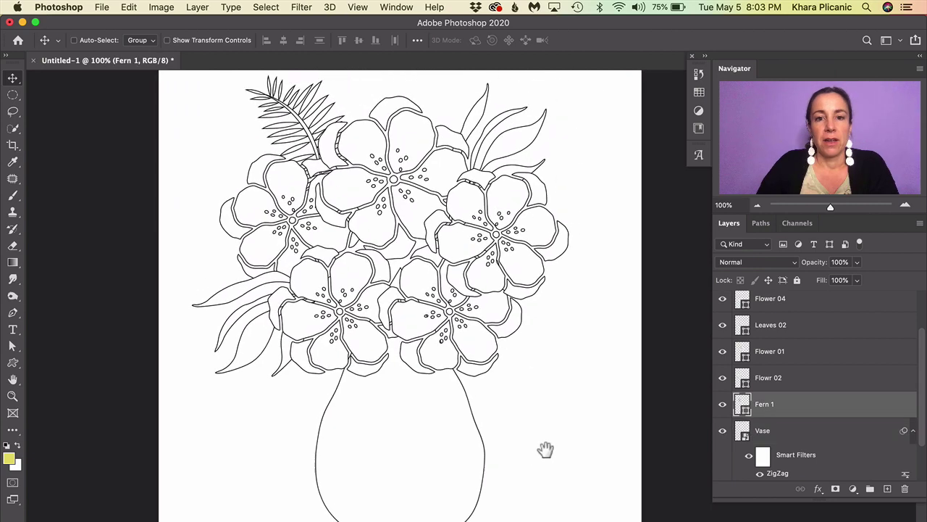
Step: Try reapplying the last ZigZag filter directly to the Fern 1 shape layer, and undo it
{"action": "left_click", "coordinate": [549, 446]}
{"action": "left_click_drag", "start_coordinate": [310, 109], "coordinate": [325, 166]}
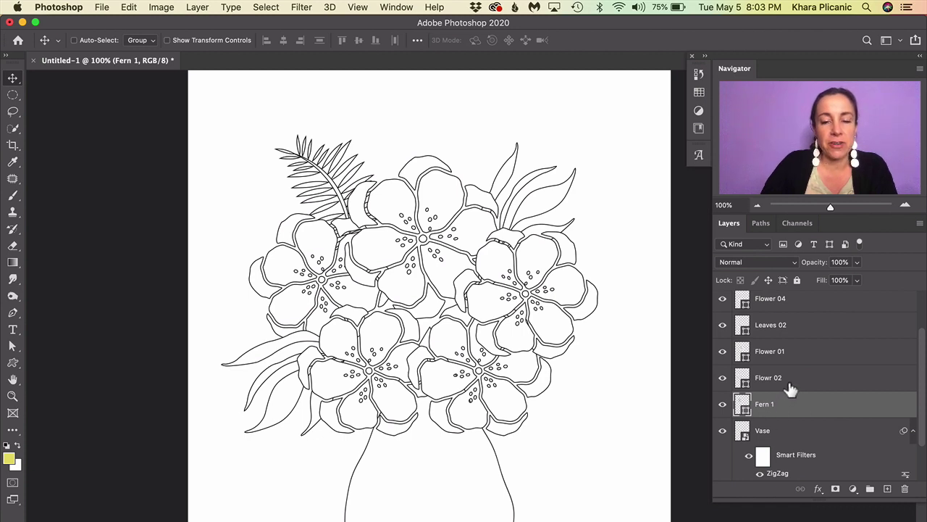
{"action": "key", "text": "super+f"}
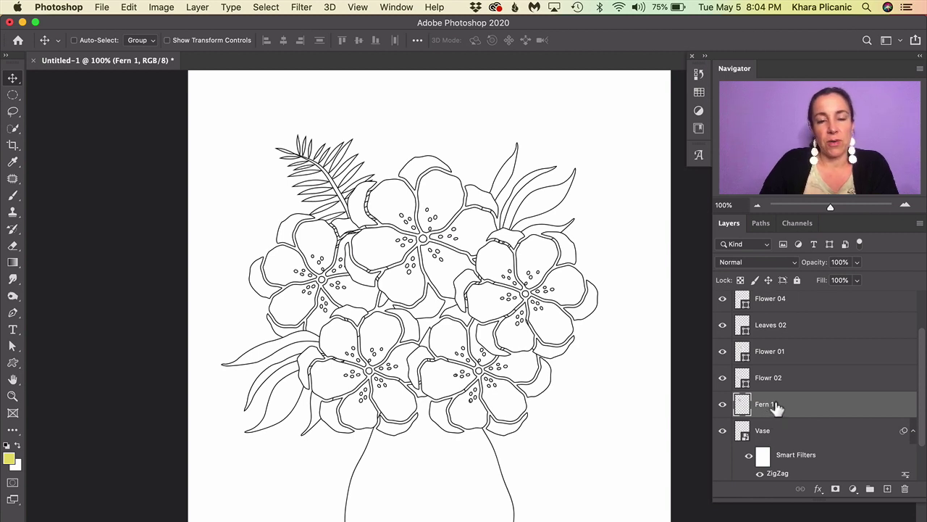
{"action": "key", "text": "super+z"}
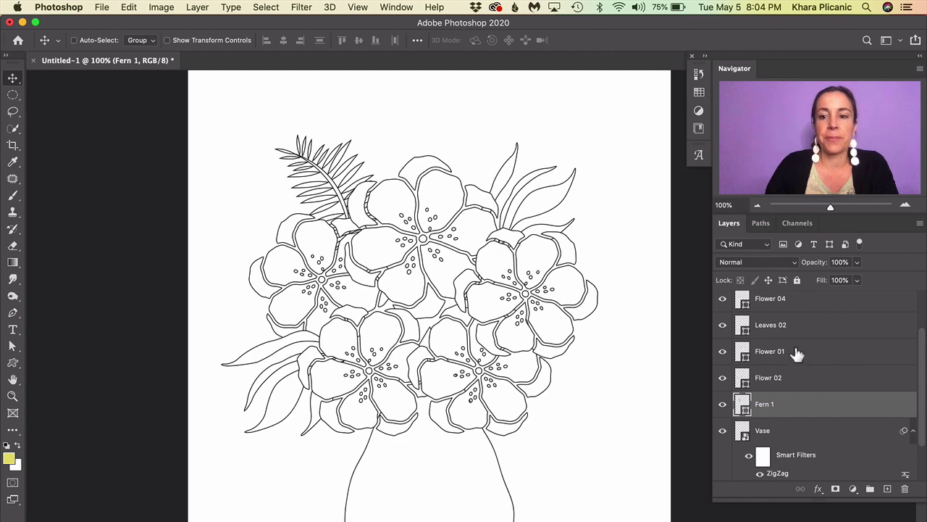
Step: Convert the Fern 1 layer to a smart object and apply ZigZag with amount 1, 5 ridges and the Around Center style
{"action": "right_click", "coordinate": [795, 412]}
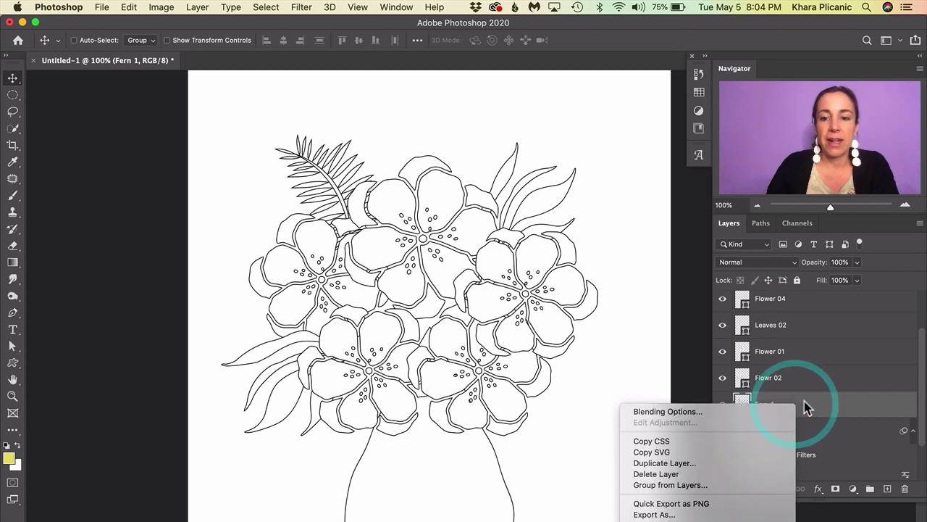
{"action": "scroll", "coordinate": [749, 501], "scroll_direction": "down", "scroll_amount": 3}
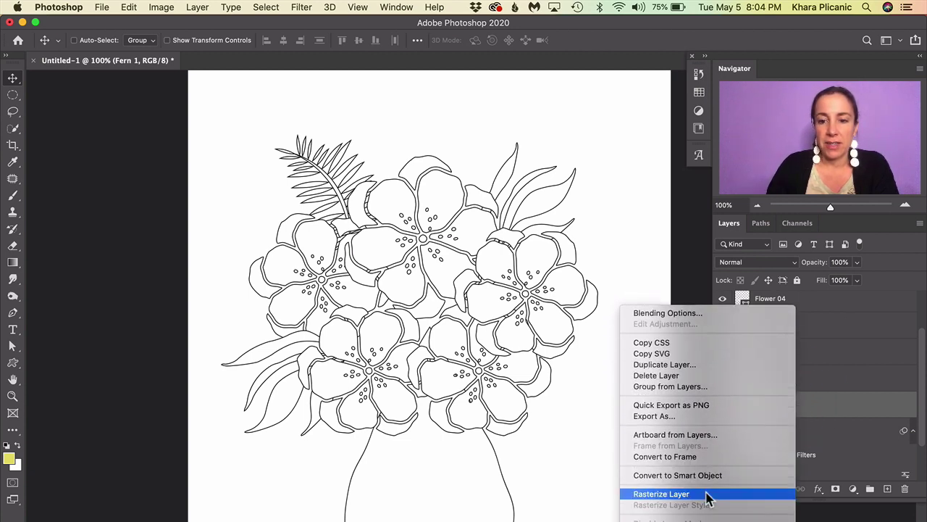
{"action": "left_click", "coordinate": [706, 476]}
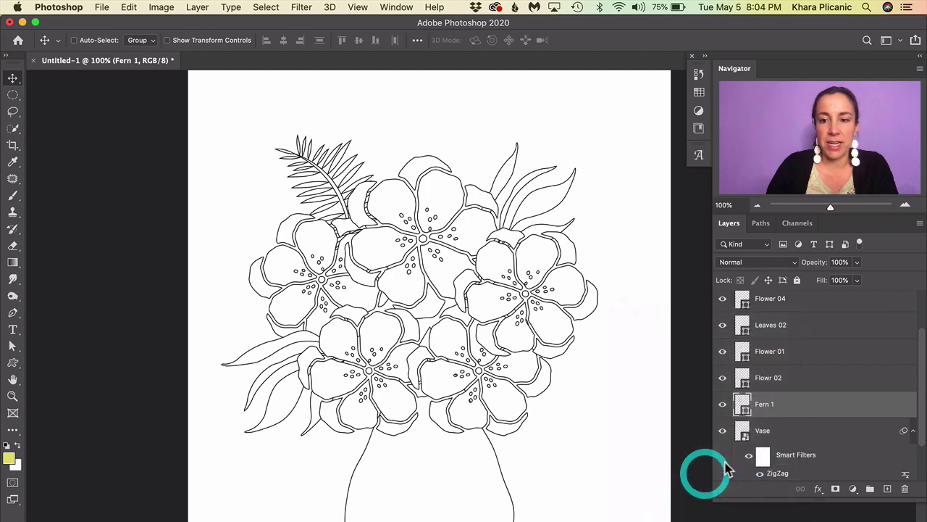
{"action": "key", "text": "super+alt+f"}
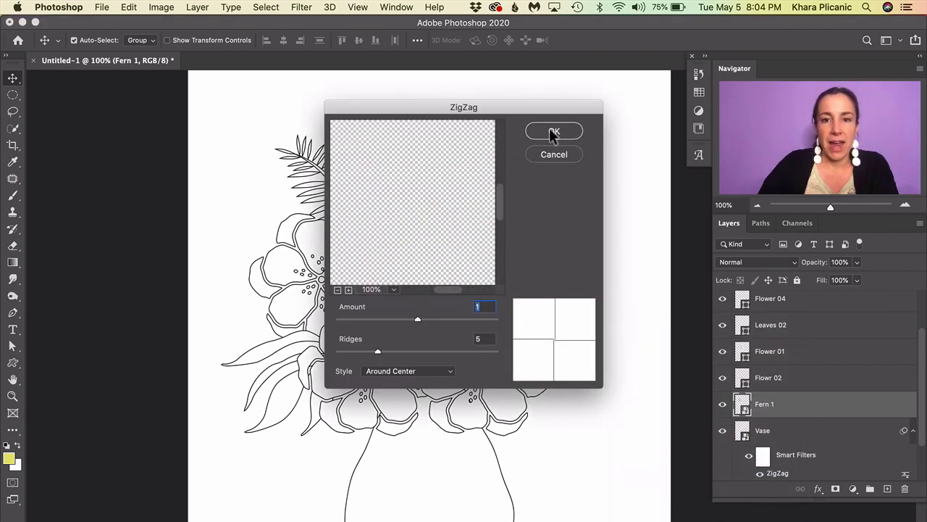
{"action": "left_click", "coordinate": [553, 131]}
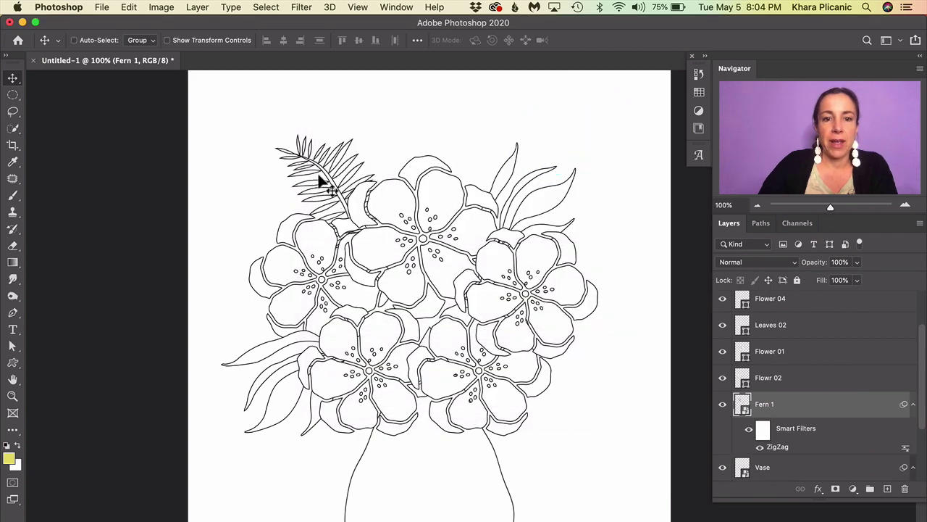
Step: Combine the Leaves 02 and Leaves 01 layers into a single smart object
{"action": "left_click", "coordinate": [775, 325]}
{"action": "scroll", "coordinate": [920, 395], "scroll_direction": "up", "scroll_amount": 2}
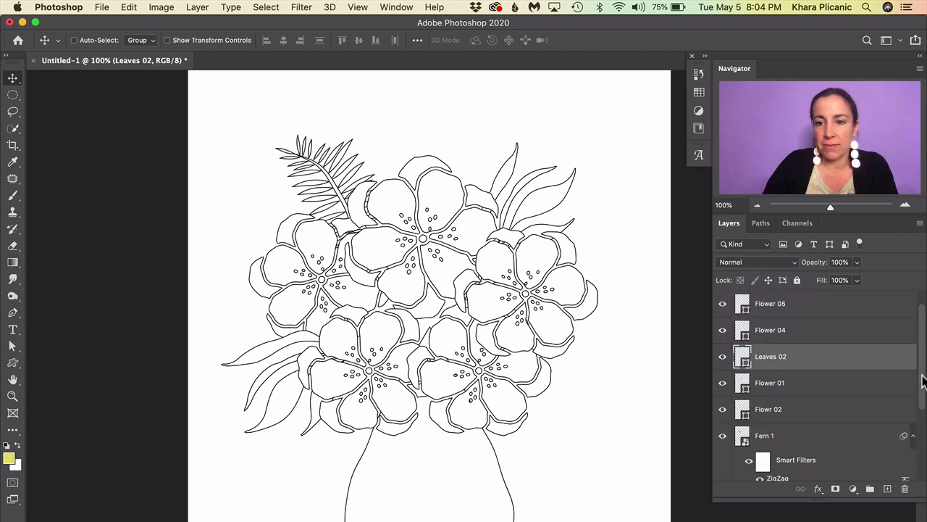
{"action": "left_click_drag", "start_coordinate": [923, 381], "coordinate": [923, 444]}
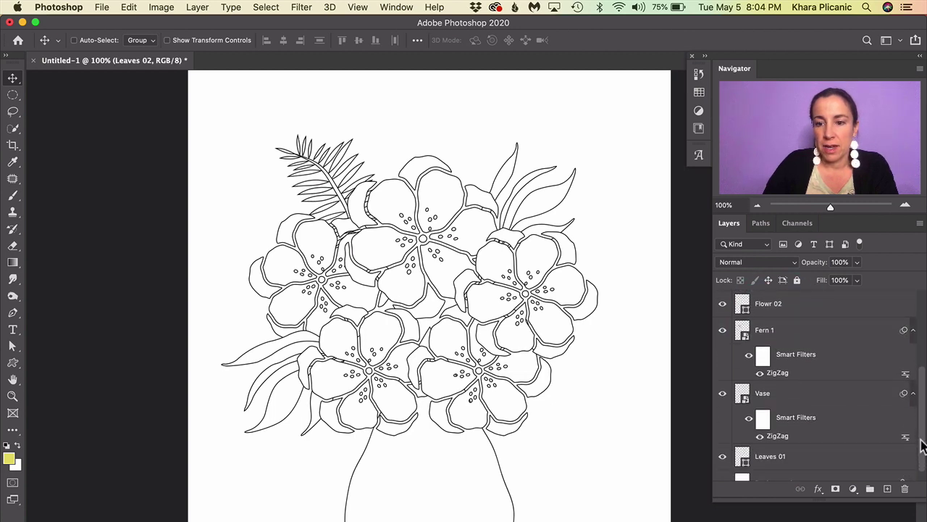
{"action": "left_click", "coordinate": [811, 456], "text": "super"}
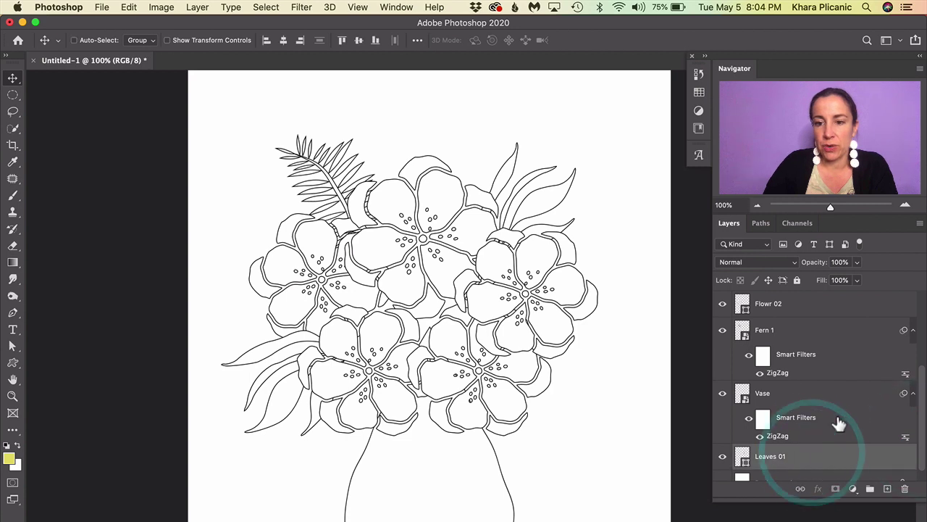
{"action": "right_click", "coordinate": [813, 457]}
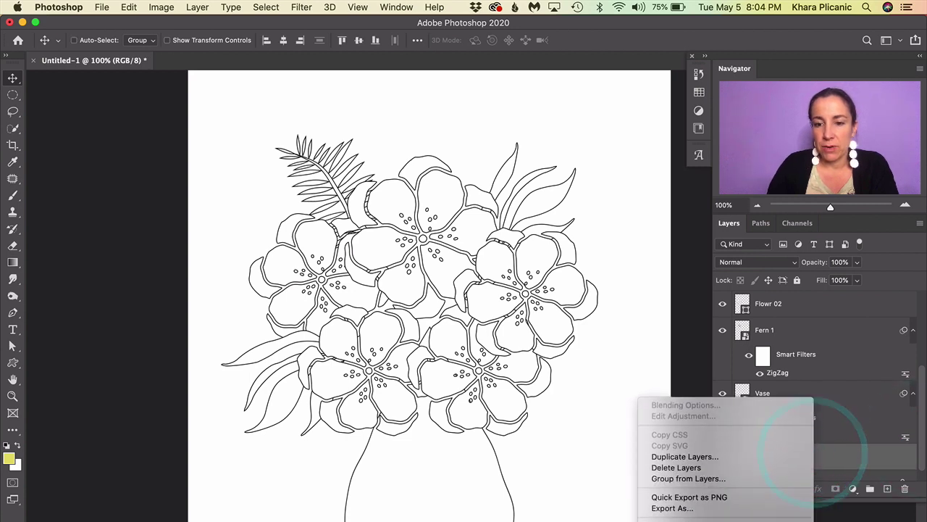
{"action": "left_click", "coordinate": [744, 508]}
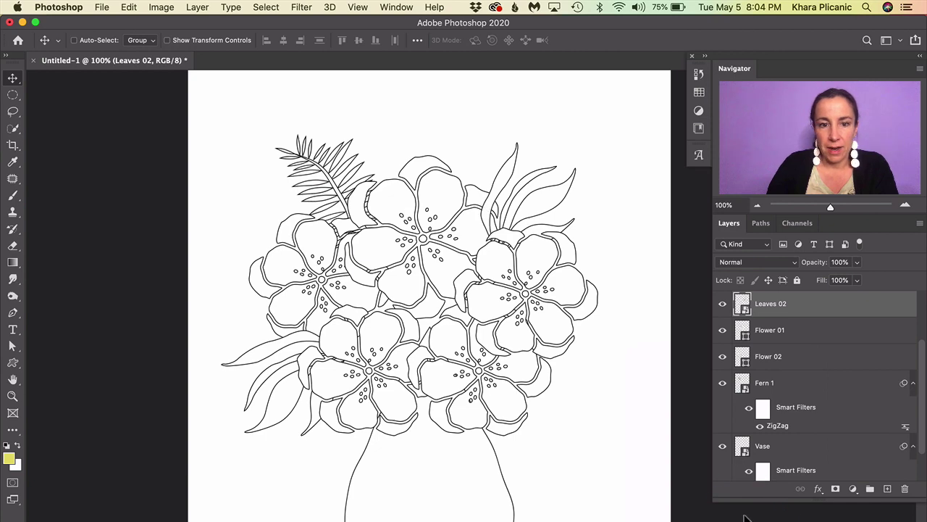
Step: Apply the ZigZag filter to the combined leaves smart object
{"action": "key", "text": "ctrl+super+f"}
{"action": "left_click", "coordinate": [546, 128]}
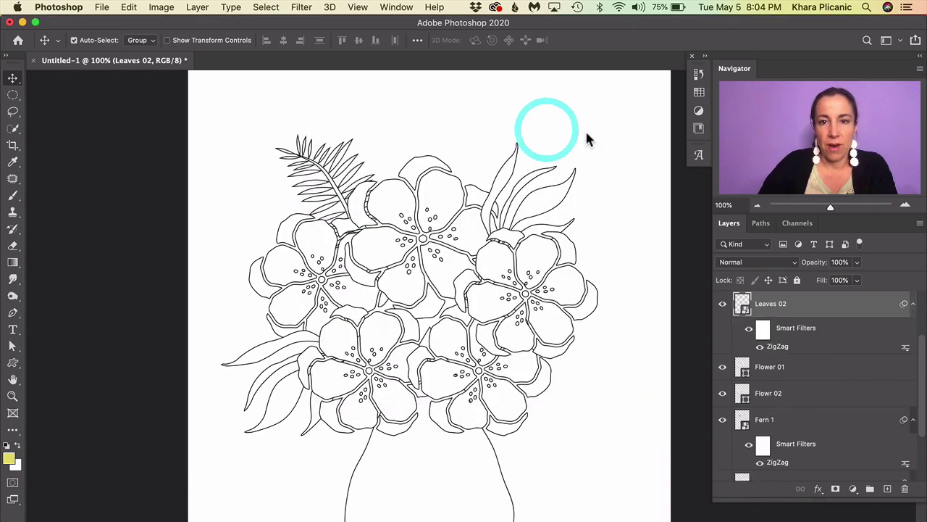
{"action": "left_click_drag", "start_coordinate": [644, 366], "coordinate": [631, 283]}
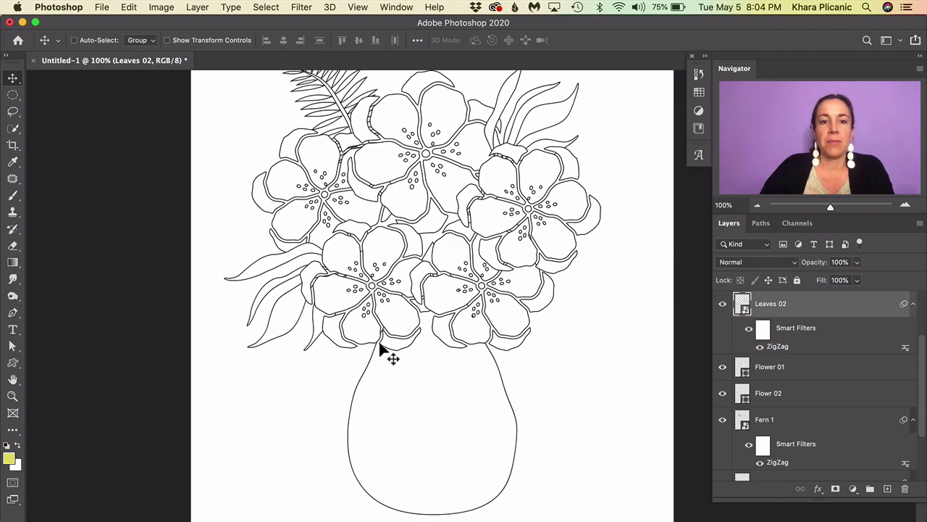
{"action": "left_click_drag", "start_coordinate": [616, 275], "coordinate": [622, 326]}
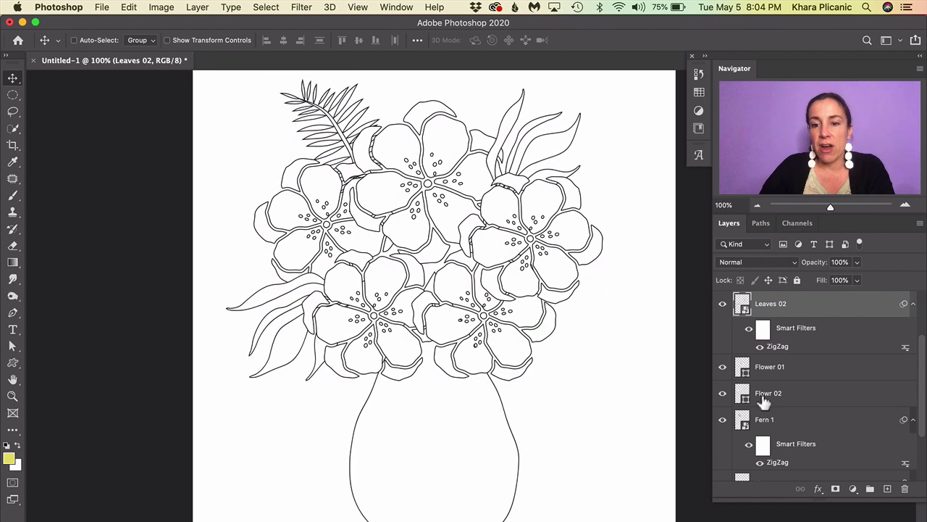
Step: Group all layers from Vase up to Flower 03, leaving only the Background outside the group
{"action": "left_click_drag", "start_coordinate": [922, 411], "coordinate": [921, 461]}
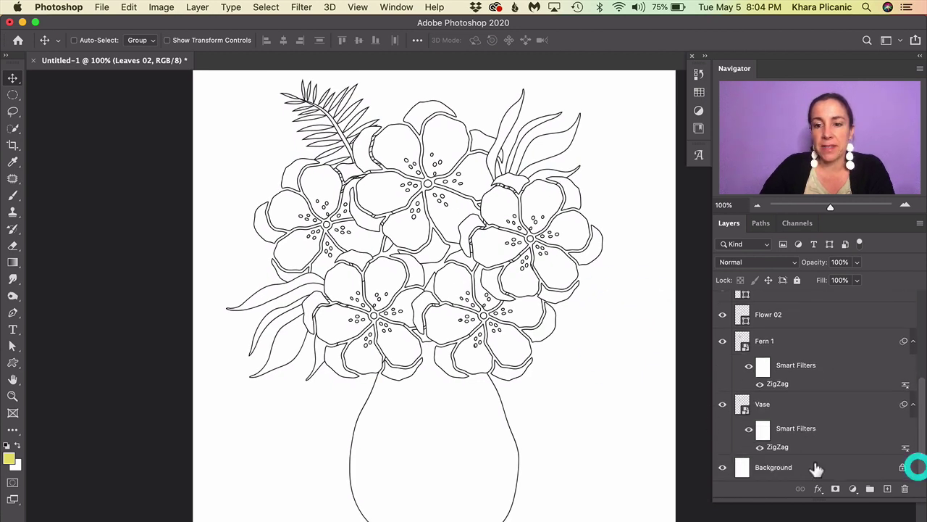
{"action": "left_click", "coordinate": [772, 407]}
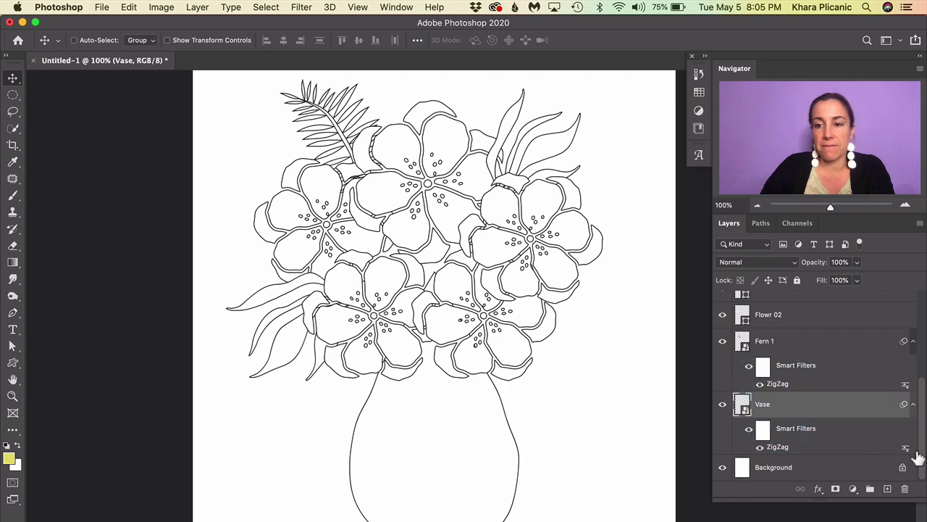
{"action": "left_click_drag", "start_coordinate": [925, 447], "coordinate": [912, 297]}
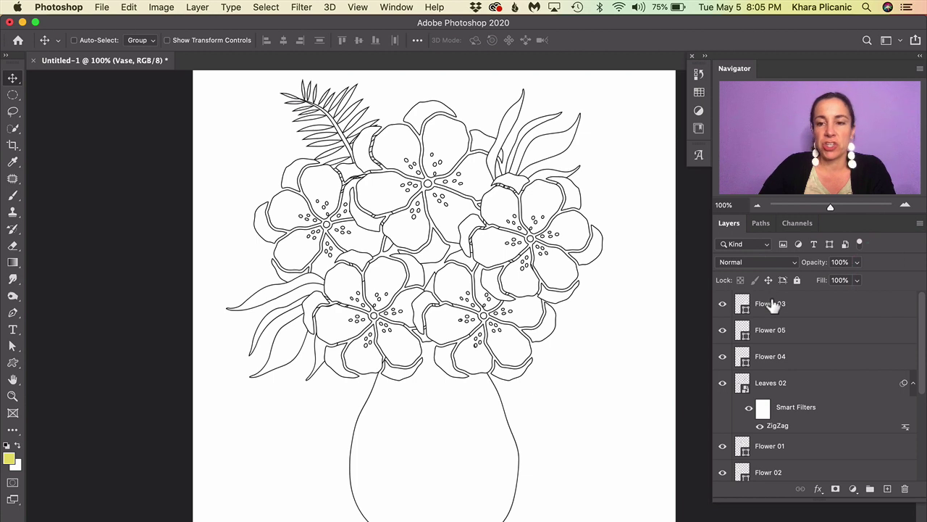
{"action": "left_click", "coordinate": [781, 311], "text": "shift"}
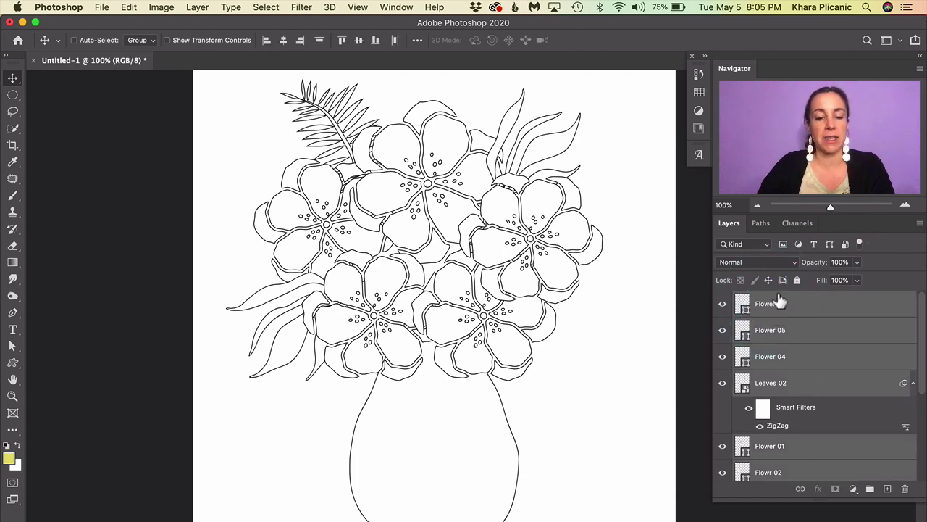
{"action": "key", "text": "super+g"}
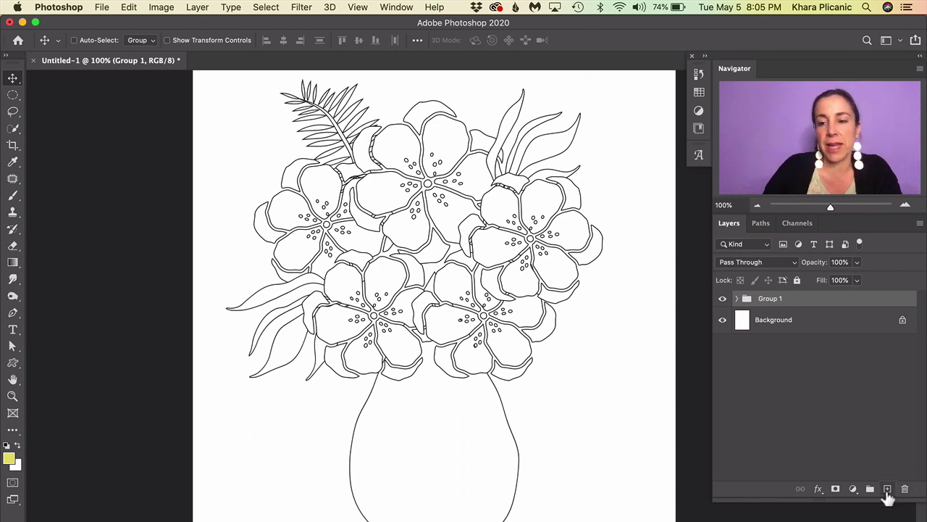
Step: Add a new empty layer above Group 1 and name it Paint
{"action": "left_click", "coordinate": [888, 489]}
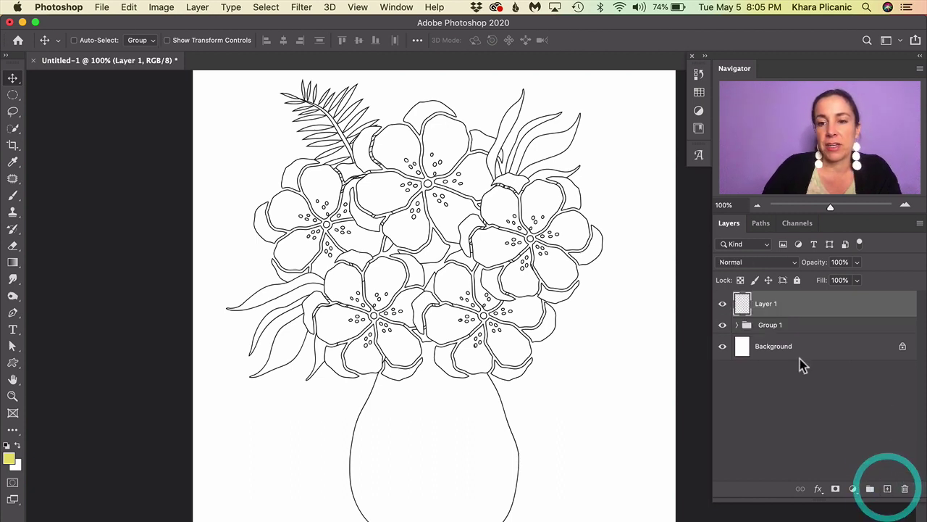
{"action": "double_click", "coordinate": [766, 305]}
{"action": "type", "text": "P"}
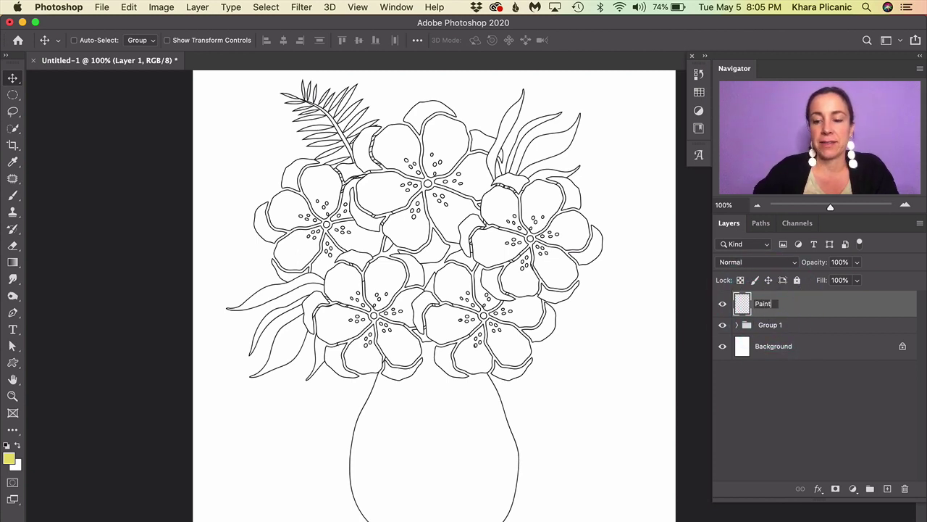
{"action": "type", "text": "aint"}
{"action": "key", "text": "Return"}
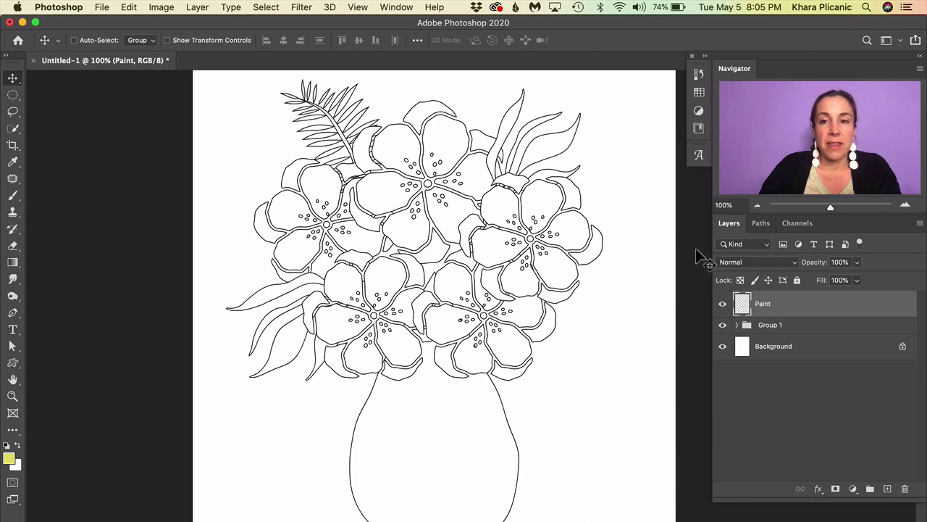
Step: Examine the colors in the MD Floral swatch group
{"action": "left_click", "coordinate": [699, 94]}
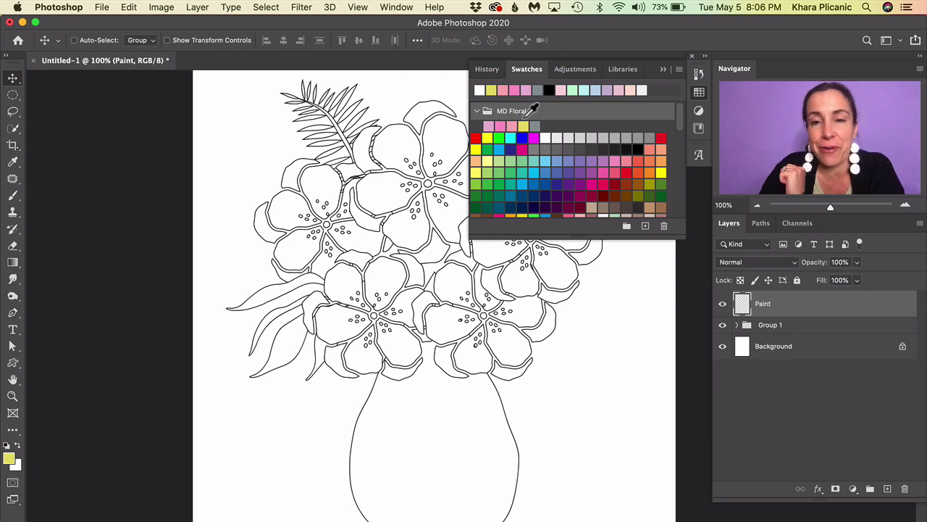
{"action": "left_click", "coordinate": [662, 69]}
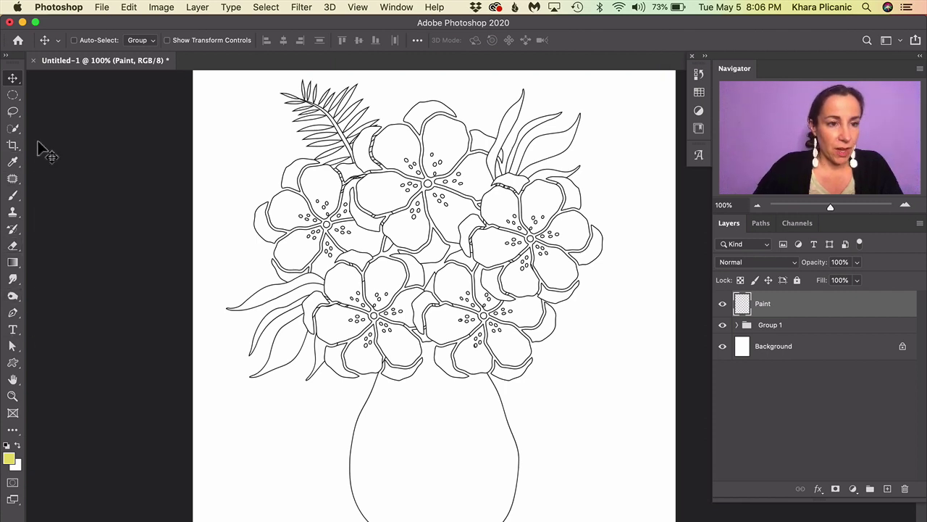
Step: With the Brush tool, collapse the watercolor, megapack, concept and General Brushes folders in the brush presets
{"action": "left_click", "coordinate": [12, 196]}
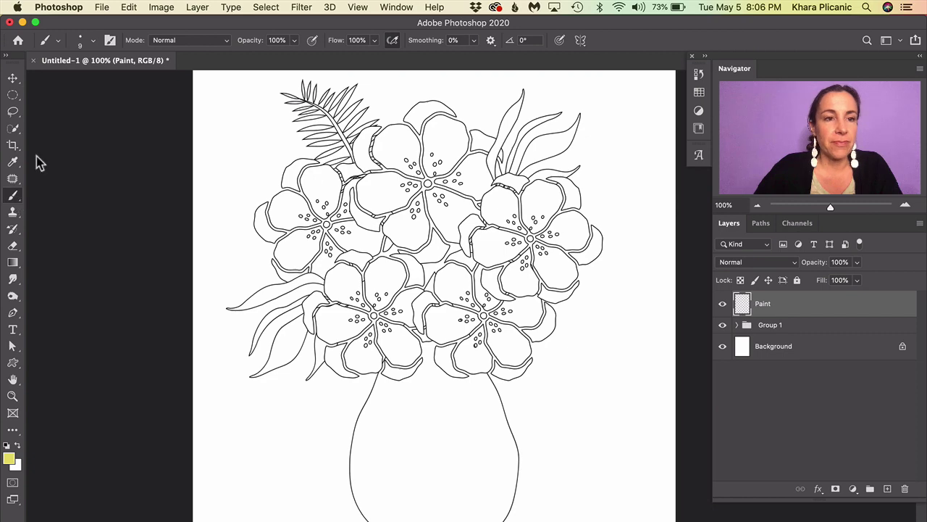
{"action": "left_click", "coordinate": [82, 41]}
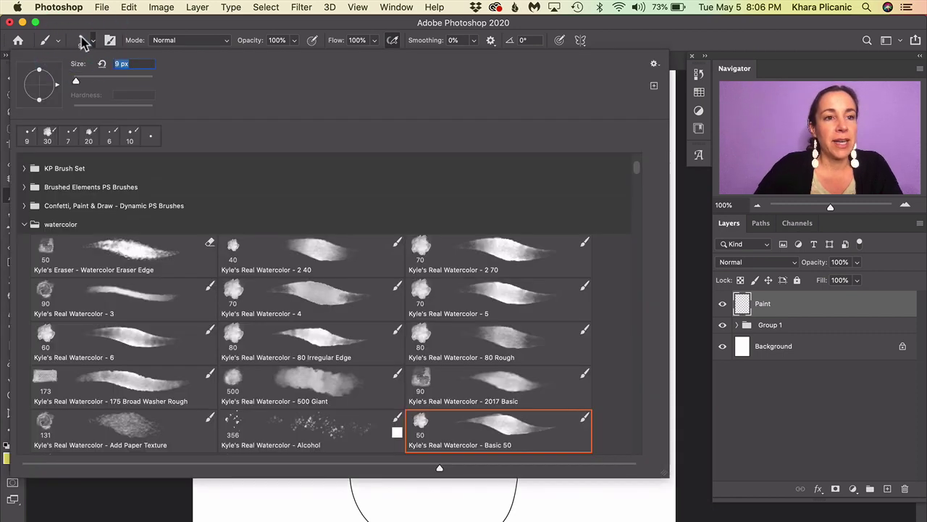
{"action": "left_click", "coordinate": [82, 41]}
{"action": "left_click", "coordinate": [81, 43]}
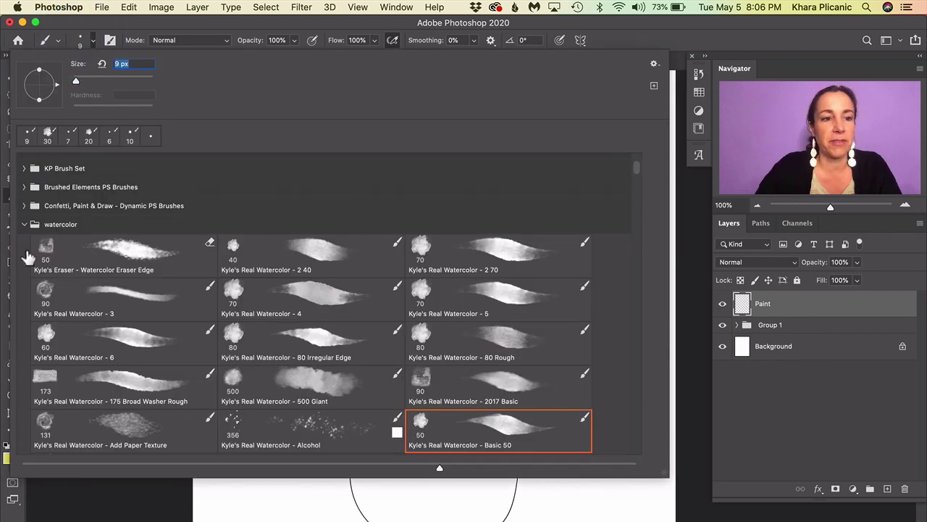
{"action": "left_click", "coordinate": [24, 224]}
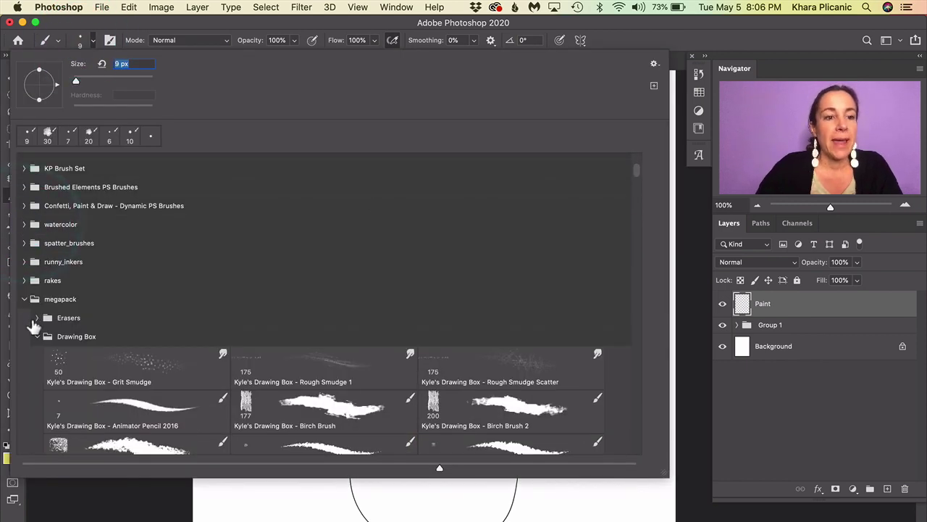
{"action": "left_click", "coordinate": [23, 299]}
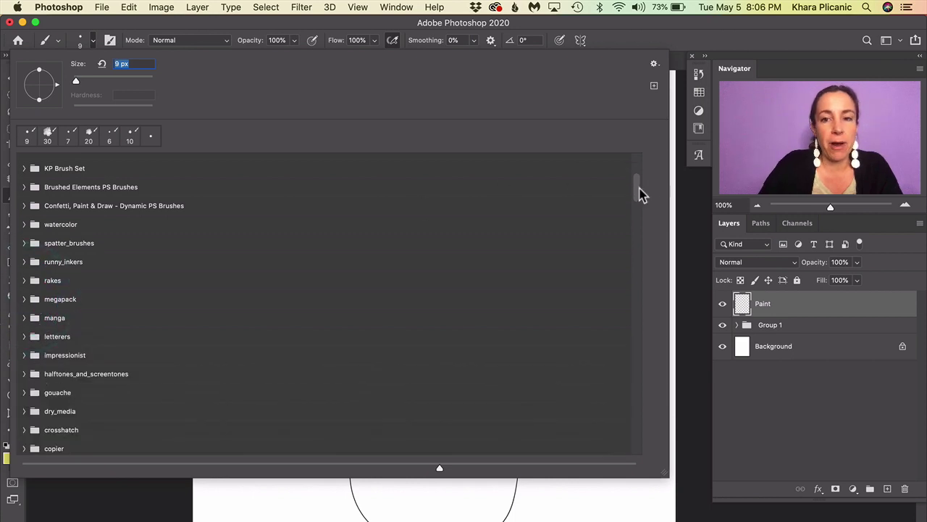
{"action": "left_click_drag", "start_coordinate": [637, 193], "coordinate": [635, 212]}
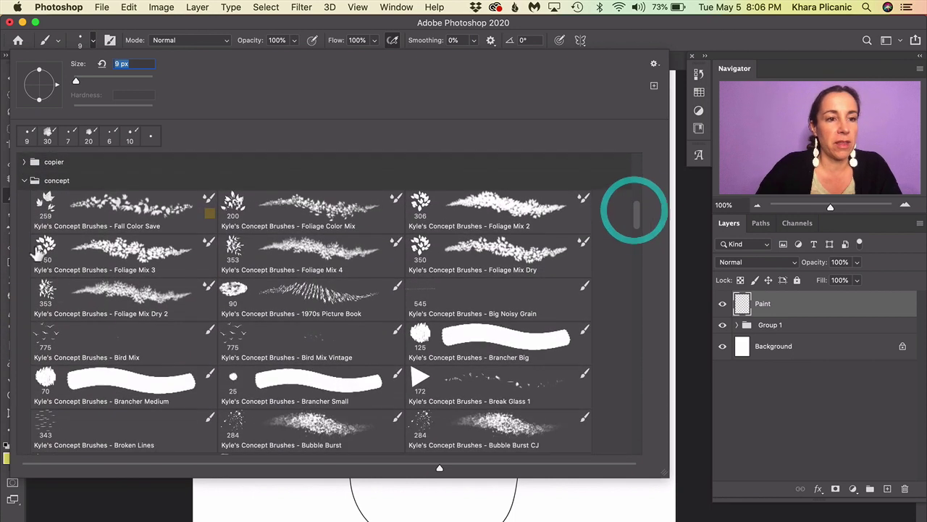
{"action": "left_click", "coordinate": [24, 180]}
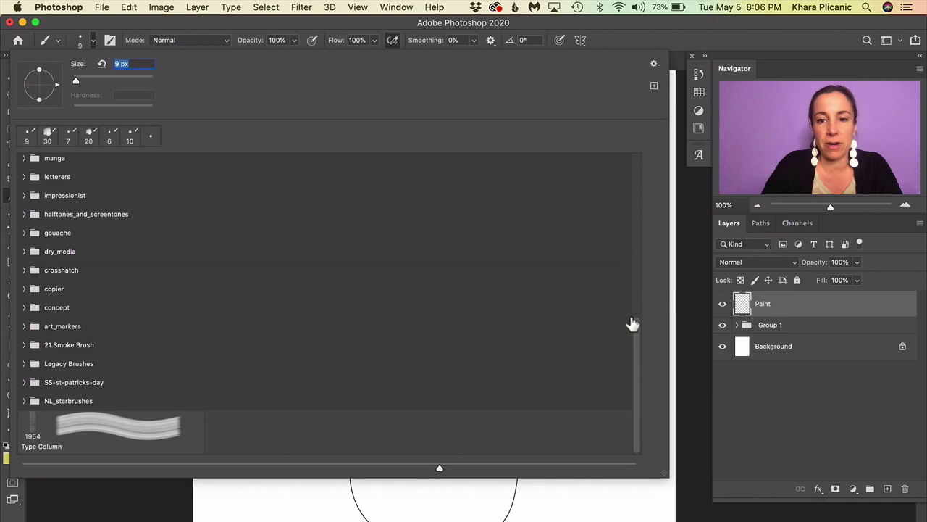
{"action": "left_click_drag", "start_coordinate": [635, 335], "coordinate": [648, 134]}
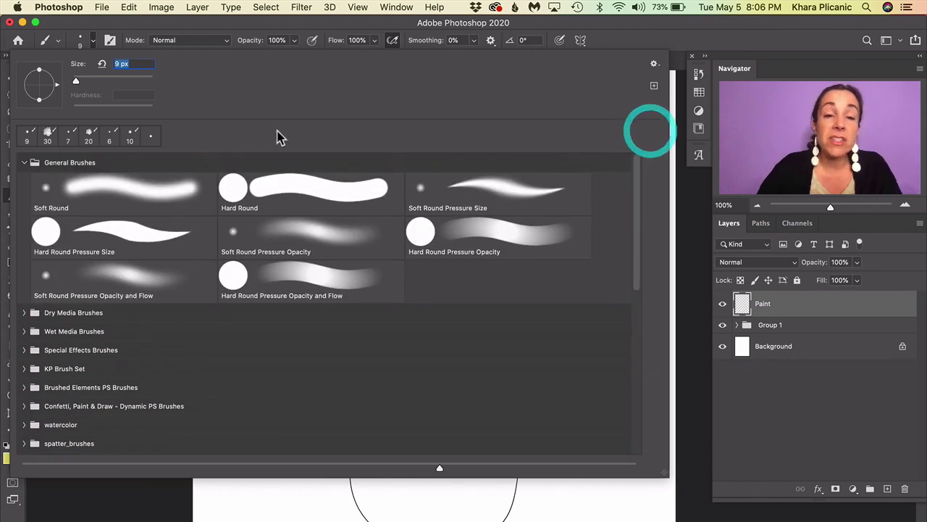
{"action": "left_click", "coordinate": [24, 163]}
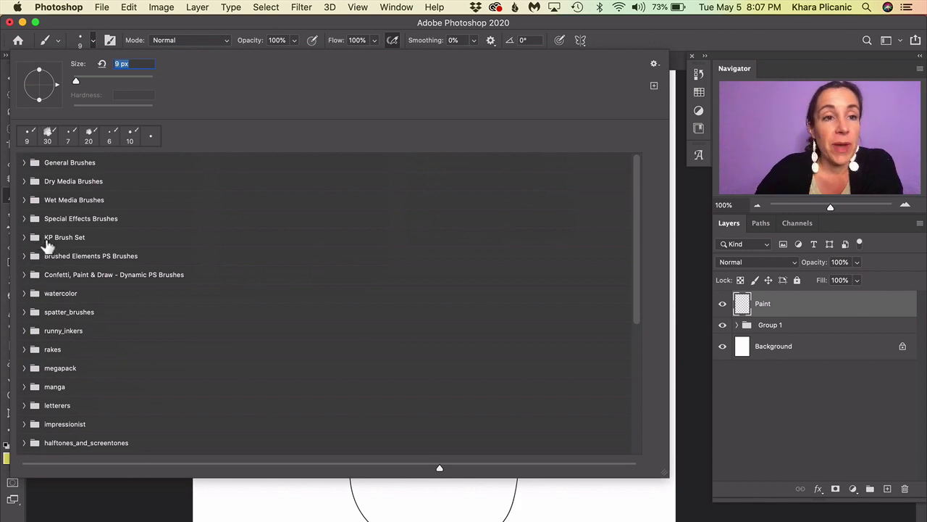
Step: Choose the Kyle's Real Watercolor - Basic 50 brush from the watercolor brush folder
{"action": "left_click", "coordinate": [654, 65]}
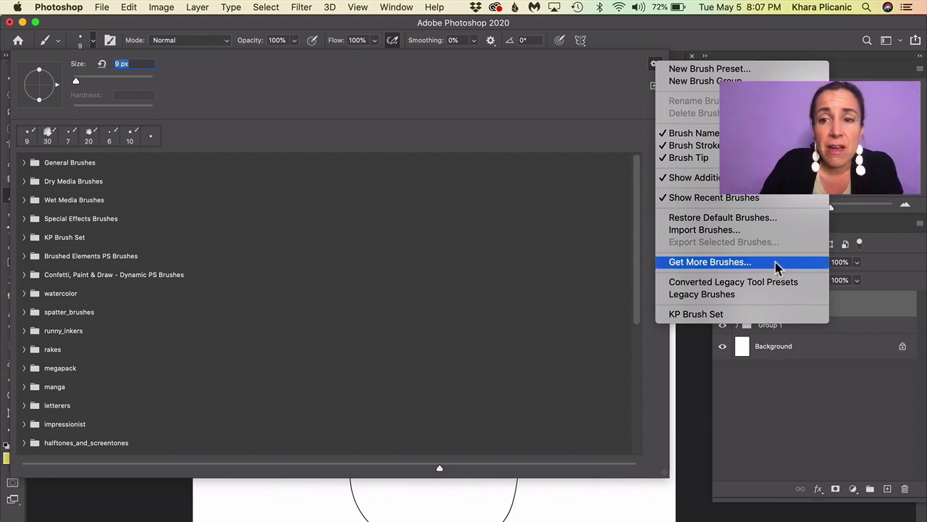
{"action": "left_click", "coordinate": [24, 296]}
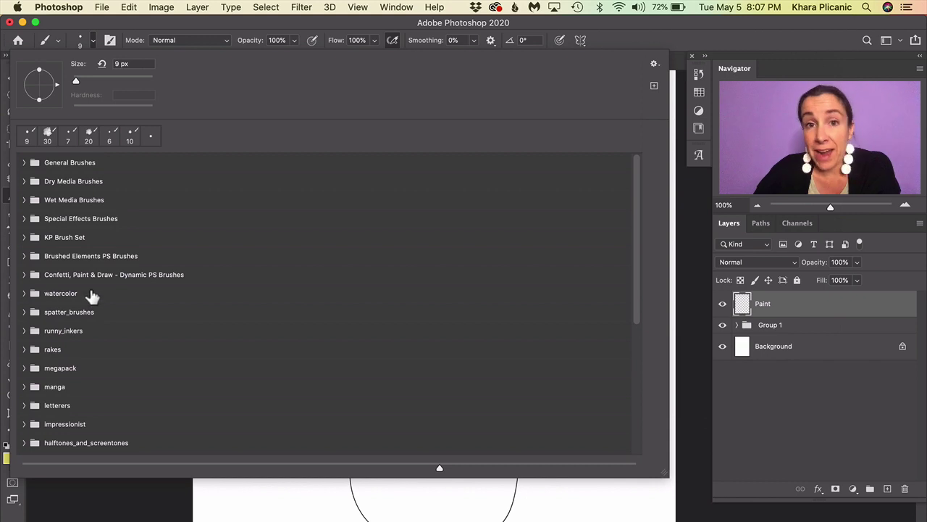
{"action": "left_click", "coordinate": [24, 297]}
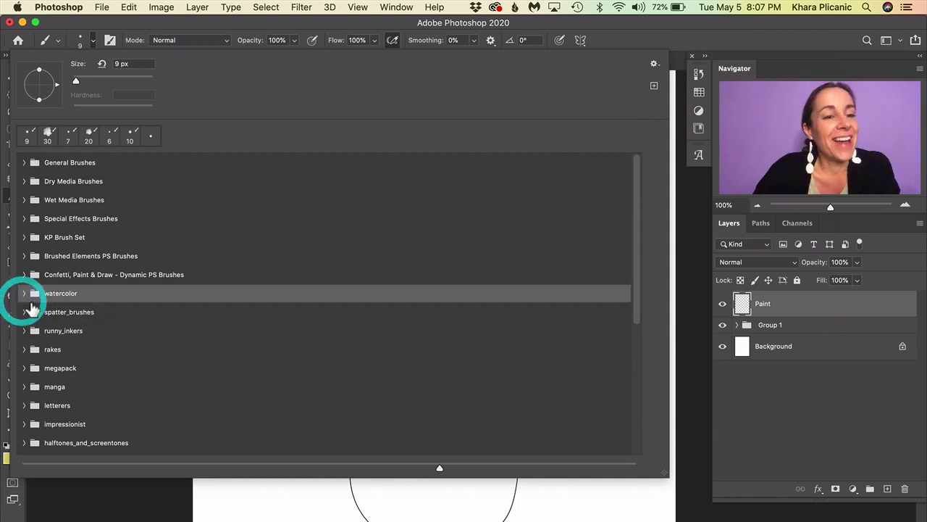
{"action": "left_click", "coordinate": [24, 293]}
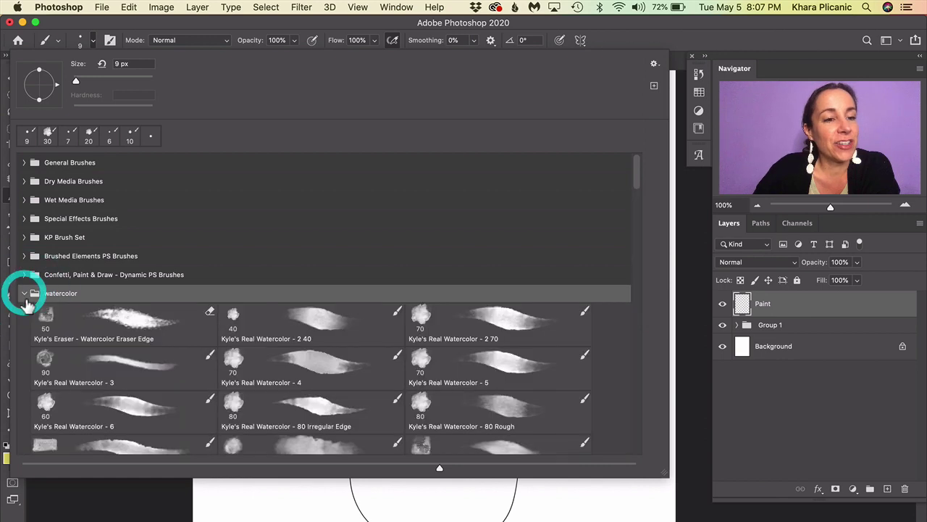
{"action": "left_click_drag", "start_coordinate": [637, 177], "coordinate": [636, 190]}
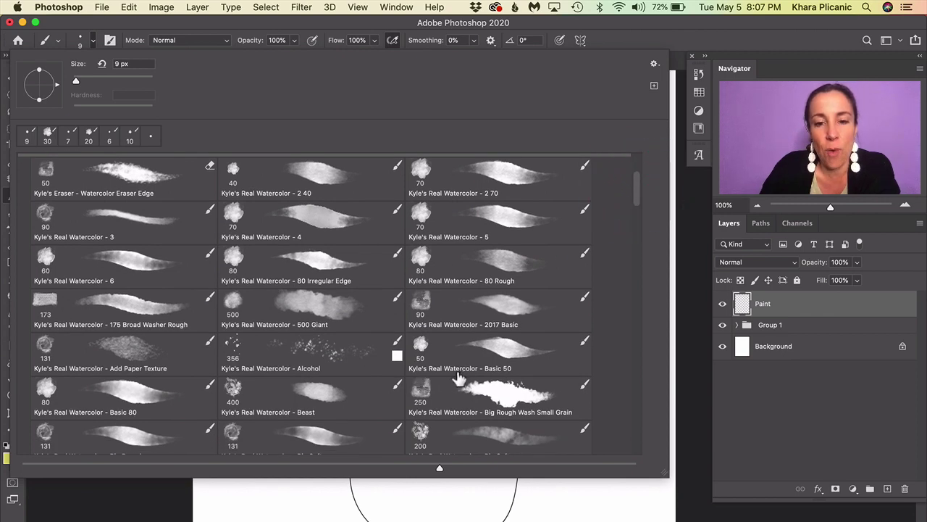
{"action": "double_click", "coordinate": [517, 355]}
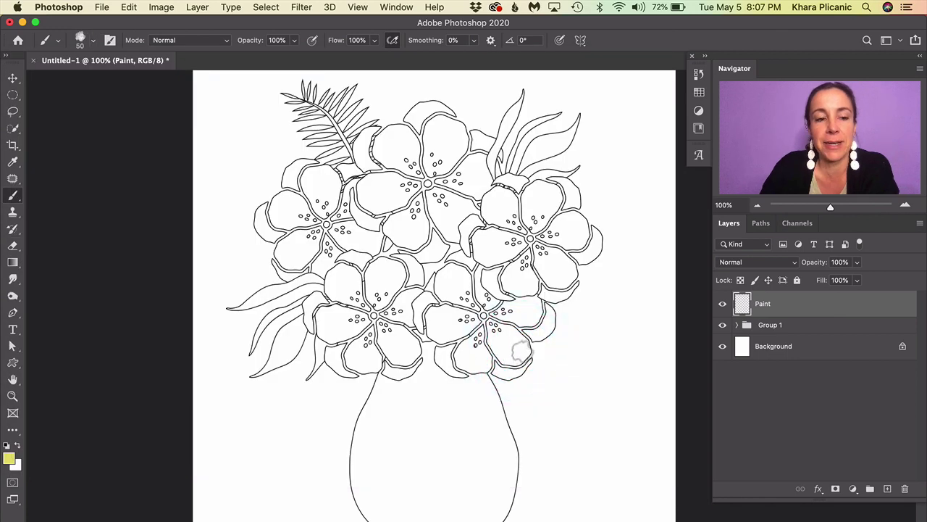
Step: Set the foreground color to the third swatch, a salmon pink, in the MD Floral group
{"action": "left_click", "coordinate": [699, 93]}
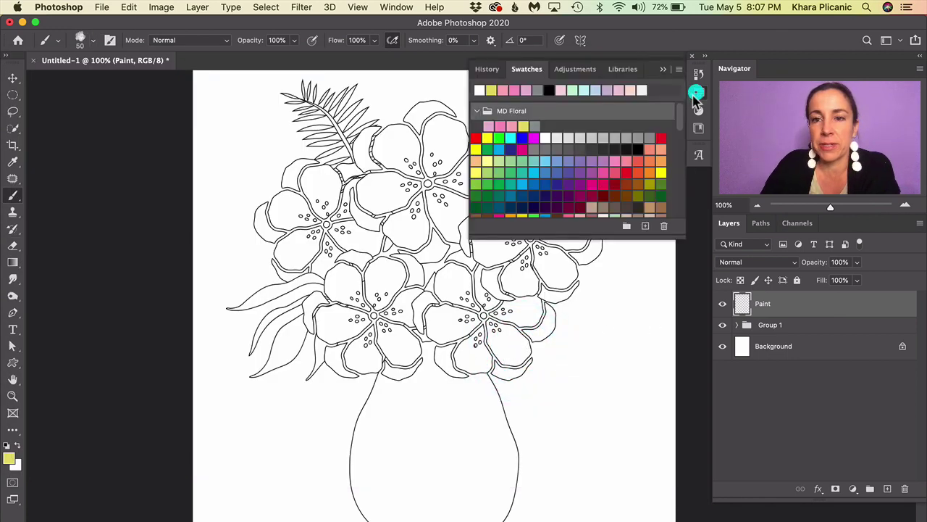
{"action": "left_click", "coordinate": [699, 95]}
{"action": "left_click", "coordinate": [698, 95]}
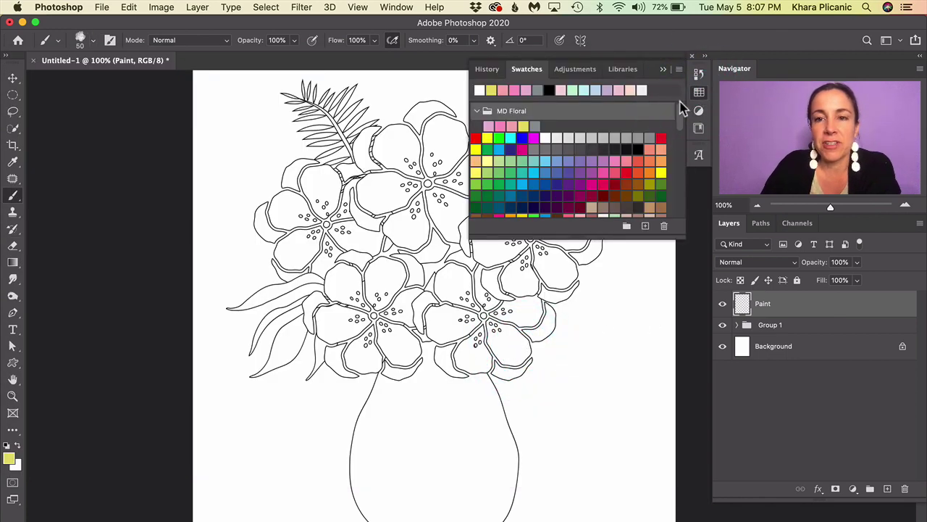
{"action": "left_click", "coordinate": [397, 7]}
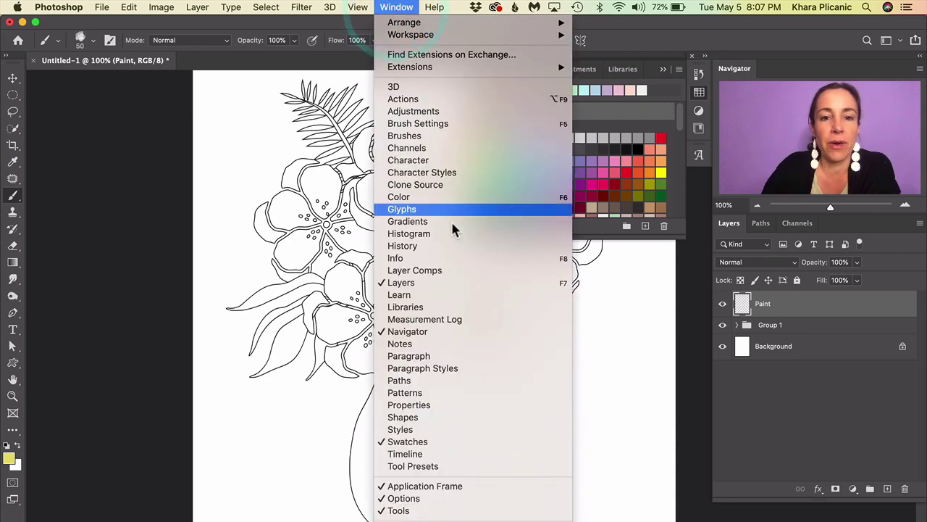
{"action": "left_click", "coordinate": [684, 118]}
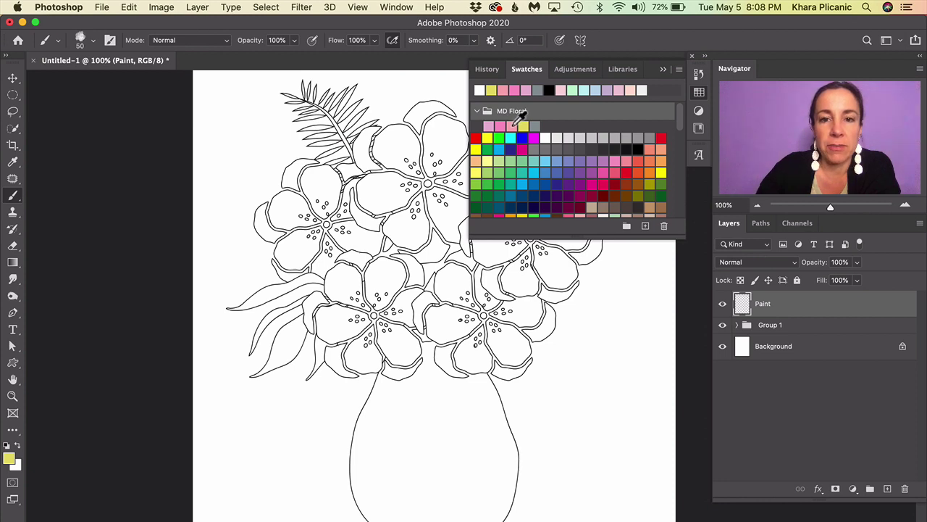
{"action": "left_click", "coordinate": [512, 124]}
{"action": "left_click", "coordinate": [662, 69]}
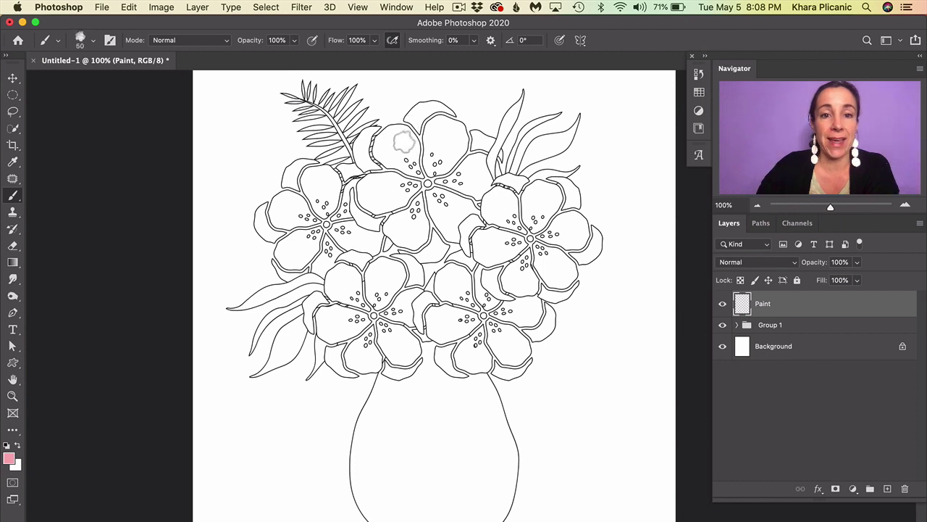
Step: Set the brush size to 45 and paint the large upper flower pink on the Paint layer, layering extra strokes over its petals
{"action": "key", "text": "bracketright"}
{"action": "key", "text": "bracketright"}
{"action": "key", "text": "bracketright"}
{"action": "key", "text": "bracketleft"}
{"action": "key", "text": "bracketleft"}
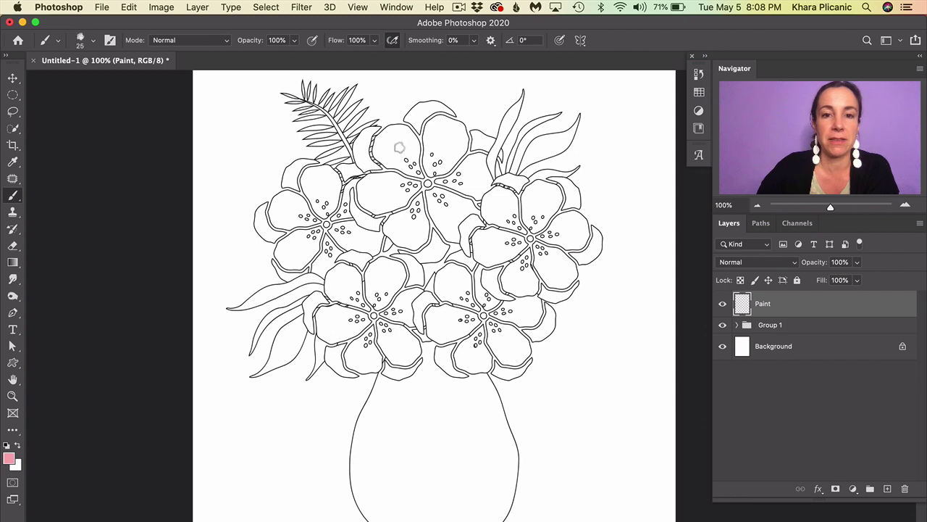
{"action": "key", "text": "bracketright"}
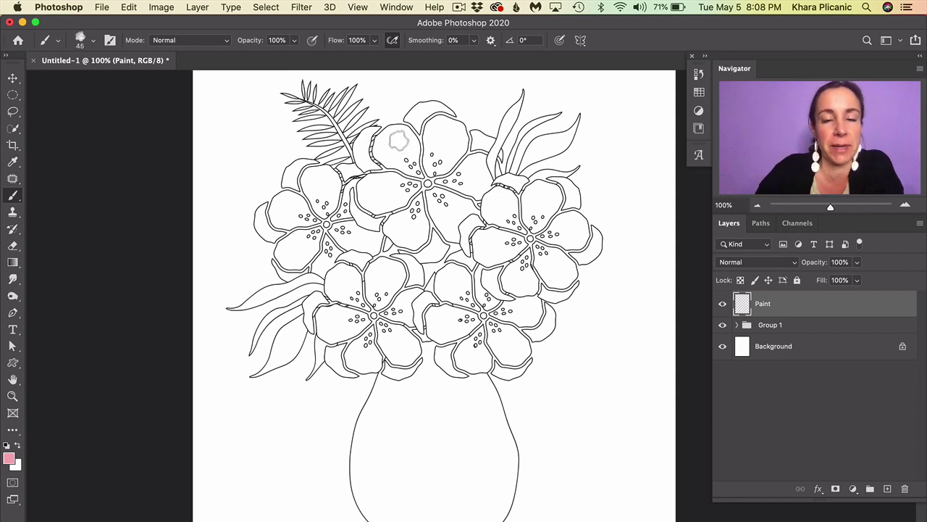
{"action": "mouse_move", "coordinate": [396, 139]}
{"action": "left_mouse_down"}
{"action": "mouse_move", "coordinate": [416, 171]}
{"action": "mouse_move", "coordinate": [413, 145]}
{"action": "mouse_move", "coordinate": [394, 132]}
{"action": "mouse_move", "coordinate": [388, 147]}
{"action": "mouse_move", "coordinate": [409, 143]}
{"action": "mouse_move", "coordinate": [397, 155]}
{"action": "mouse_move", "coordinate": [416, 152]}
{"action": "mouse_move", "coordinate": [432, 130]}
{"action": "mouse_move", "coordinate": [461, 129]}
{"action": "mouse_move", "coordinate": [467, 143]}
{"action": "mouse_move", "coordinate": [445, 152]}
{"action": "mouse_move", "coordinate": [440, 166]}
{"action": "mouse_move", "coordinate": [457, 148]}
{"action": "mouse_move", "coordinate": [436, 167]}
{"action": "mouse_move", "coordinate": [434, 145]}
{"action": "mouse_move", "coordinate": [453, 126]}
{"action": "mouse_move", "coordinate": [436, 129]}
{"action": "mouse_move", "coordinate": [458, 138]}
{"action": "mouse_move", "coordinate": [436, 171]}
{"action": "mouse_move", "coordinate": [415, 161]}
{"action": "mouse_move", "coordinate": [430, 147]}
{"action": "mouse_move", "coordinate": [436, 171]}
{"action": "mouse_move", "coordinate": [367, 185]}
{"action": "mouse_move", "coordinate": [367, 199]}
{"action": "mouse_move", "coordinate": [398, 211]}
{"action": "mouse_move", "coordinate": [401, 187]}
{"action": "mouse_move", "coordinate": [407, 192]}
{"action": "mouse_move", "coordinate": [385, 231]}
{"action": "mouse_move", "coordinate": [399, 217]}
{"action": "mouse_move", "coordinate": [418, 234]}
{"action": "mouse_move", "coordinate": [425, 216]}
{"action": "mouse_move", "coordinate": [421, 238]}
{"action": "mouse_move", "coordinate": [432, 224]}
{"action": "mouse_move", "coordinate": [453, 236]}
{"action": "mouse_move", "coordinate": [448, 223]}
{"action": "mouse_move", "coordinate": [470, 201]}
{"action": "mouse_move", "coordinate": [471, 158]}
{"action": "mouse_move", "coordinate": [484, 192]}
{"action": "mouse_move", "coordinate": [472, 169]}
{"action": "mouse_move", "coordinate": [481, 145]}
{"action": "mouse_move", "coordinate": [460, 123]}
{"action": "mouse_move", "coordinate": [426, 110]}
{"action": "mouse_move", "coordinate": [443, 116]}
{"action": "mouse_move", "coordinate": [410, 145]}
{"action": "mouse_move", "coordinate": [364, 94]}
{"action": "mouse_move", "coordinate": [362, 150]}
{"action": "mouse_move", "coordinate": [368, 172]}
{"action": "mouse_move", "coordinate": [373, 166]}
{"action": "mouse_move", "coordinate": [362, 210]}
{"action": "mouse_move", "coordinate": [377, 226]}
{"action": "mouse_move", "coordinate": [359, 181]}
{"action": "left_mouse_up"}
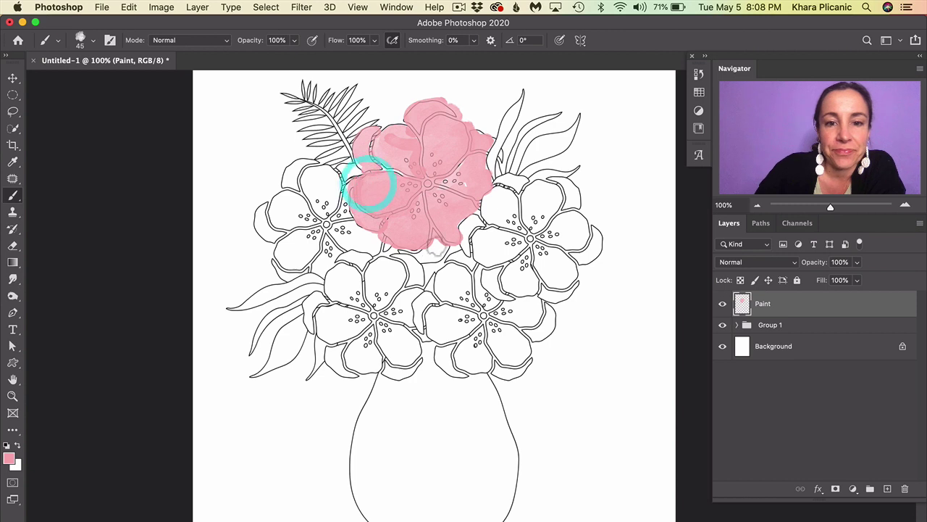
{"action": "left_click", "coordinate": [474, 139]}
{"action": "mouse_move", "coordinate": [403, 144]}
{"action": "left_mouse_down"}
{"action": "mouse_move", "coordinate": [394, 141]}
{"action": "mouse_move", "coordinate": [417, 167]}
{"action": "mouse_move", "coordinate": [464, 180]}
{"action": "mouse_move", "coordinate": [445, 166]}
{"action": "mouse_move", "coordinate": [472, 149]}
{"action": "left_mouse_up"}
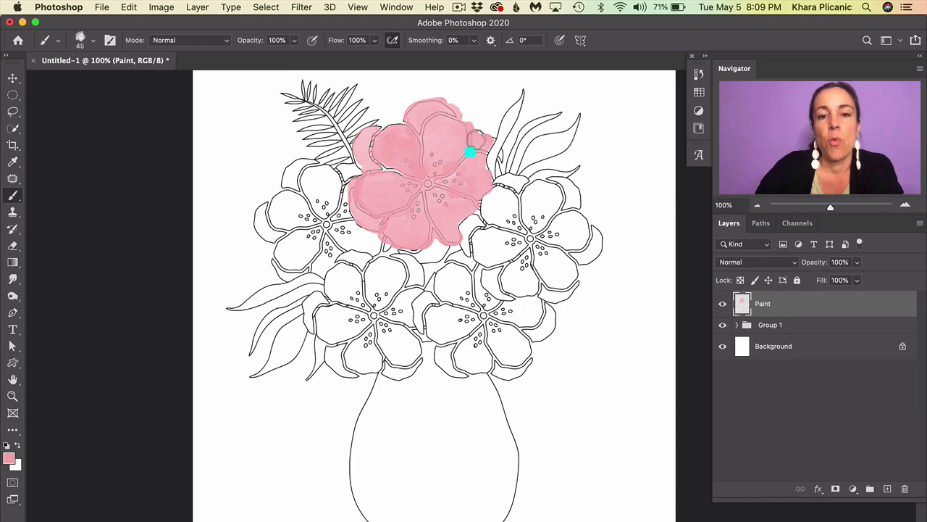
Step: Set the Paint layer's blending mode to Multiply and clip the layer to Group 1
{"action": "left_click", "coordinate": [746, 262]}
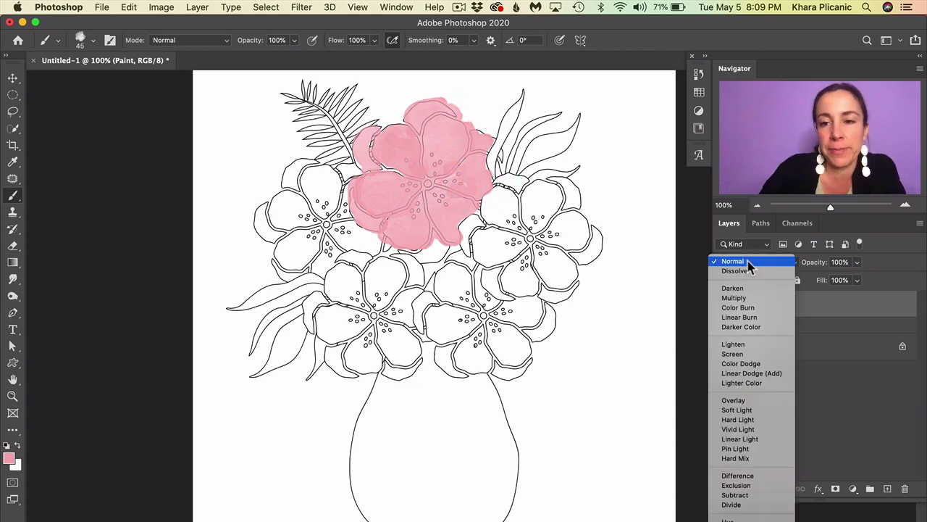
{"action": "left_click", "coordinate": [746, 298]}
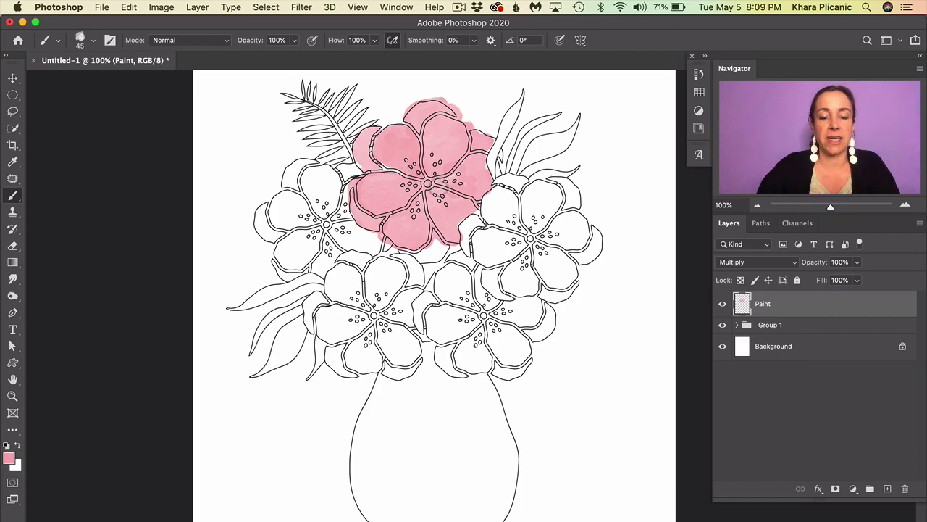
{"action": "key", "text": "super+equal"}
{"action": "key", "text": "super+equal"}
{"action": "left_click_drag", "start_coordinate": [393, 273], "coordinate": [388, 493]}
{"action": "mouse_move", "coordinate": [433, 203]}
{"action": "left_mouse_down"}
{"action": "mouse_move", "coordinate": [410, 260]}
{"action": "mouse_move", "coordinate": [395, 380]}
{"action": "left_mouse_up"}
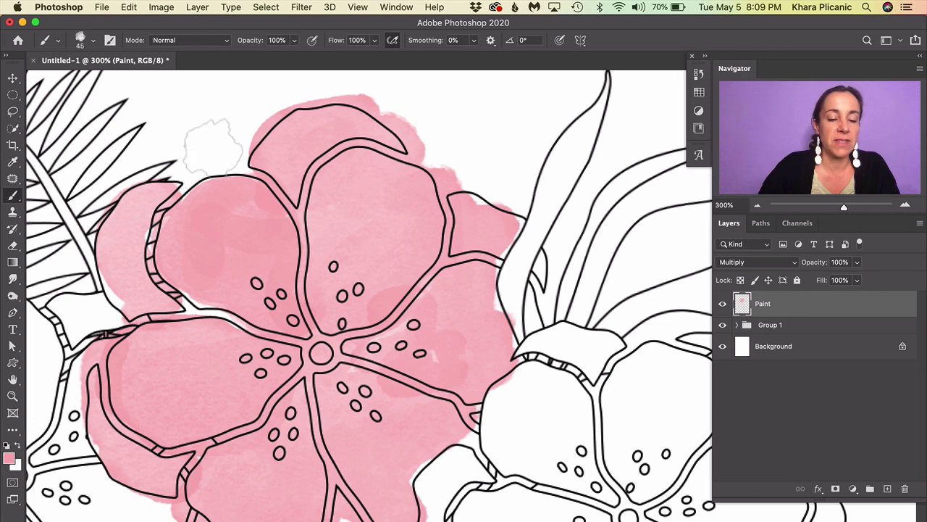
{"action": "left_click", "coordinate": [792, 311], "text": "alt"}
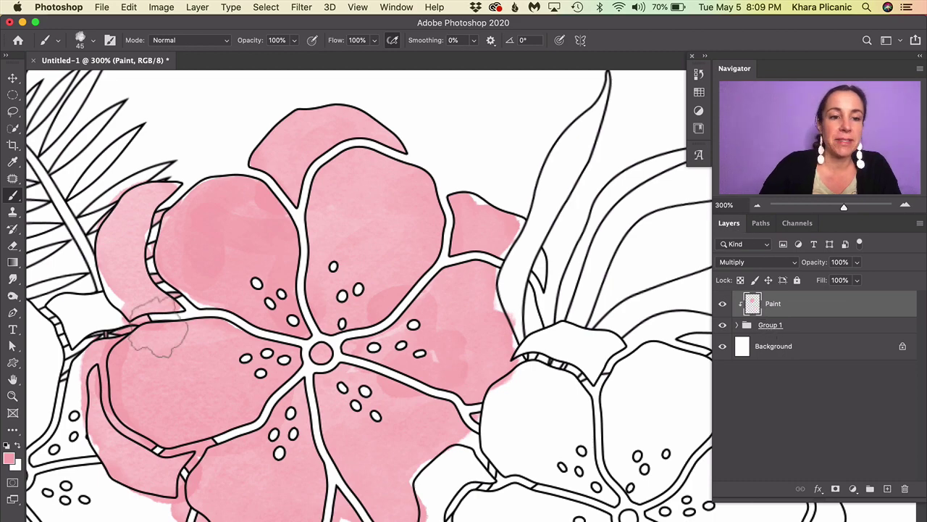
Step: Paint pink strokes across the fern beside the large flower on the clipped Paint layer
{"action": "left_click_drag", "start_coordinate": [233, 364], "coordinate": [405, 317]}
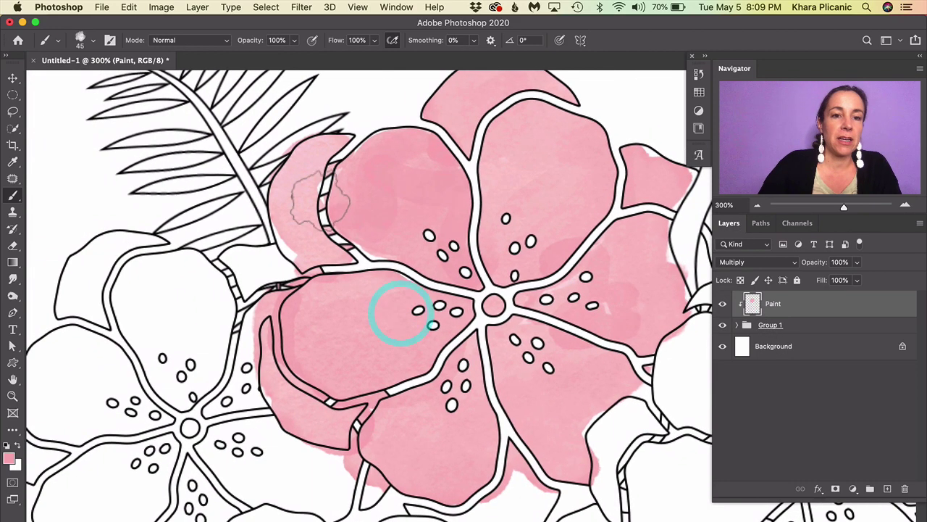
{"action": "mouse_move", "coordinate": [250, 170]}
{"action": "left_mouse_down"}
{"action": "mouse_move", "coordinate": [163, 134]}
{"action": "mouse_move", "coordinate": [269, 201]}
{"action": "left_mouse_up"}
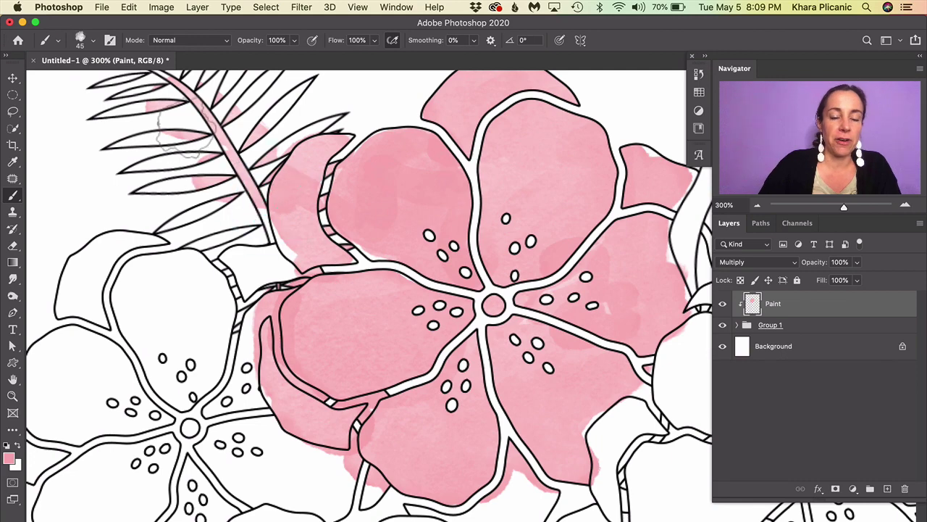
Step: Undo the pink fern strokes, set the brush size to 25, and fill the unpainted gaps around the large flower's edges
{"action": "key", "text": "ctrl+z"}
{"action": "mouse_move", "coordinate": [329, 386]}
{"action": "left_mouse_down"}
{"action": "mouse_move", "coordinate": [236, 422]}
{"action": "mouse_move", "coordinate": [154, 400]}
{"action": "left_mouse_up"}
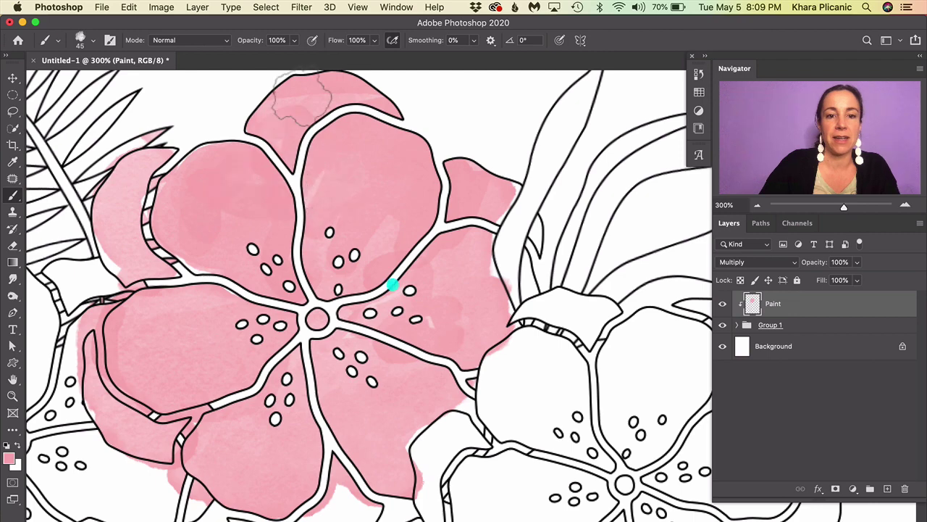
{"action": "left_click_drag", "start_coordinate": [471, 391], "coordinate": [486, 407]}
{"action": "key", "text": "bracketleft"}
{"action": "key", "text": "bracketleft"}
{"action": "key", "text": "bracketleft"}
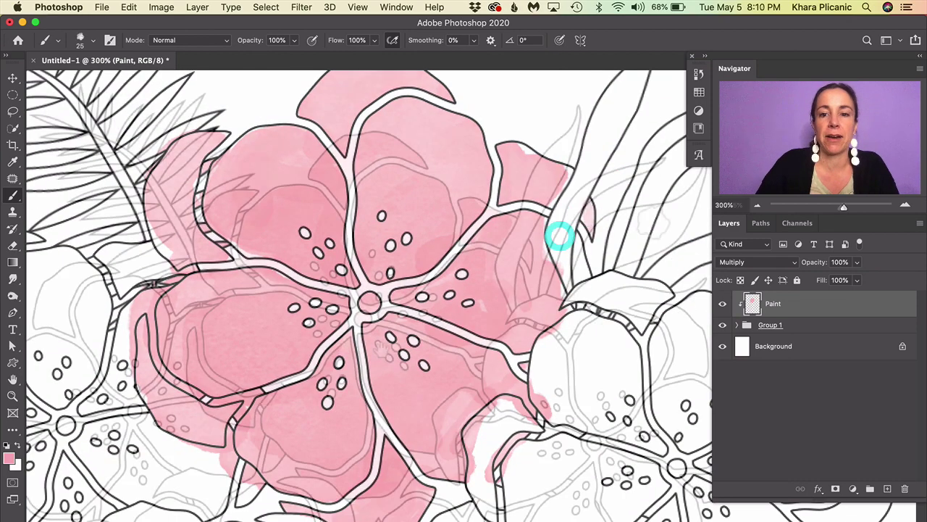
{"action": "left_click", "coordinate": [383, 321]}
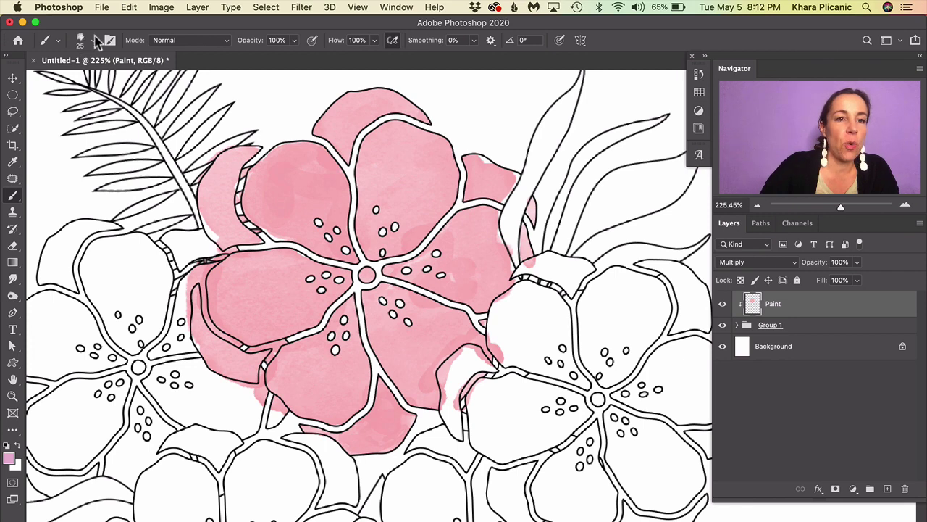
Step: Set the brush mode to Clear at size 9 and erase pink from the outline bands around the large flower's left petal
{"action": "left_click", "coordinate": [208, 45]}
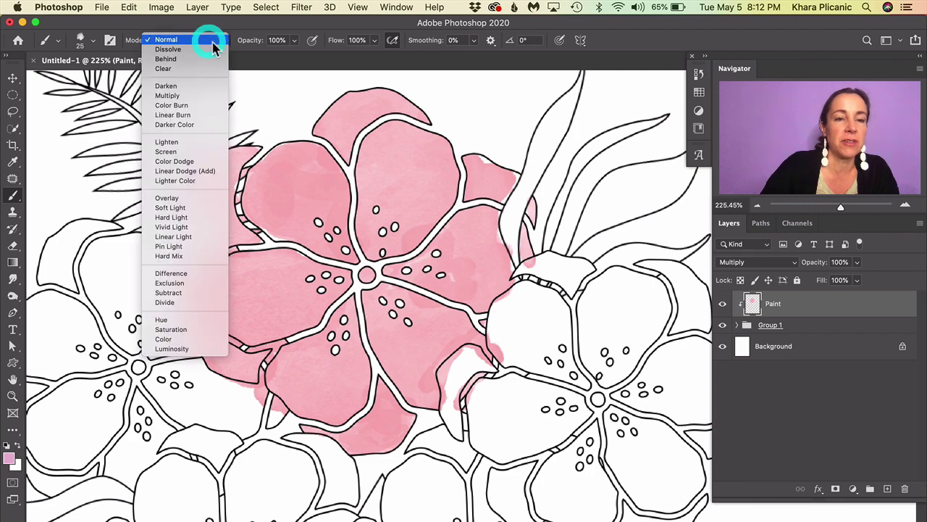
{"action": "left_click", "coordinate": [183, 68]}
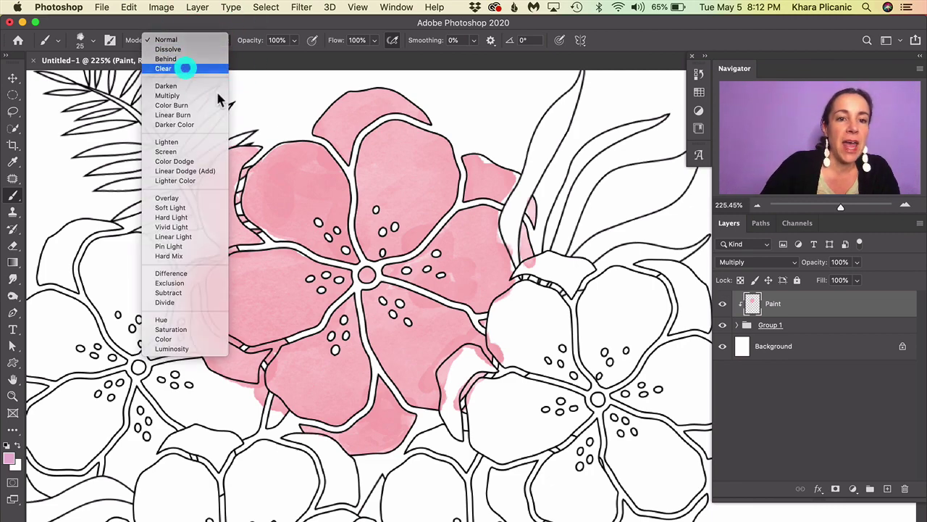
{"action": "key", "text": "super+space"}
{"action": "left_click_drag", "start_coordinate": [254, 177], "coordinate": [300, 205]}
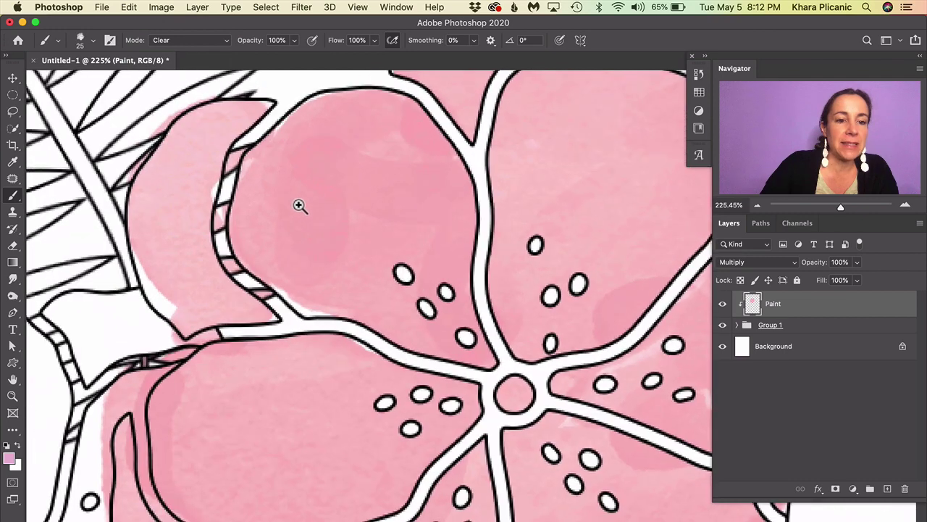
{"action": "scroll", "coordinate": [316, 205], "scroll_direction": "down", "scroll_amount": 5}
{"action": "key", "text": "bracketleft"}
{"action": "mouse_move", "coordinate": [243, 149]}
{"action": "left_mouse_down"}
{"action": "mouse_move", "coordinate": [217, 203]}
{"action": "mouse_move", "coordinate": [154, 242]}
{"action": "mouse_move", "coordinate": [162, 321]}
{"action": "mouse_move", "coordinate": [154, 364]}
{"action": "mouse_move", "coordinate": [172, 249]}
{"action": "mouse_move", "coordinate": [183, 245]}
{"action": "mouse_move", "coordinate": [210, 335]}
{"action": "mouse_move", "coordinate": [245, 376]}
{"action": "left_mouse_up"}
{"action": "left_click", "coordinate": [300, 400]}
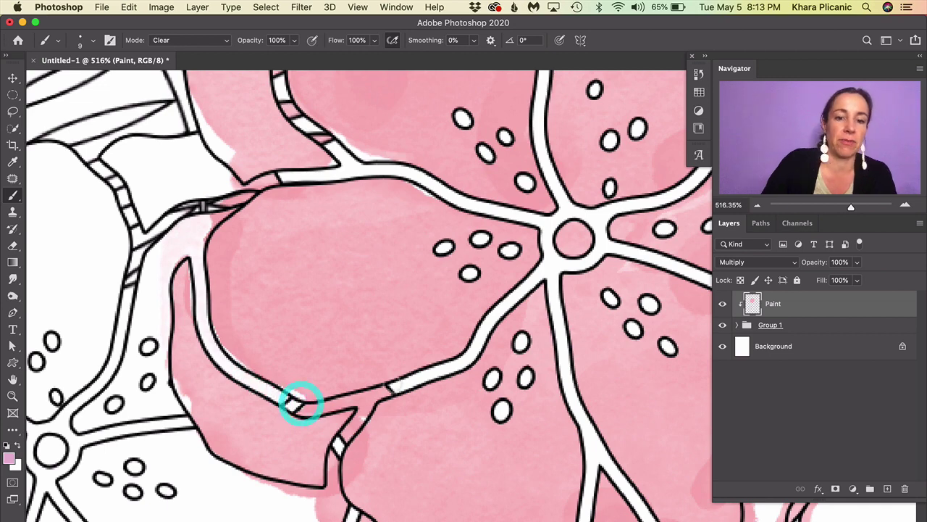
{"action": "left_click_drag", "start_coordinate": [361, 414], "coordinate": [350, 442]}
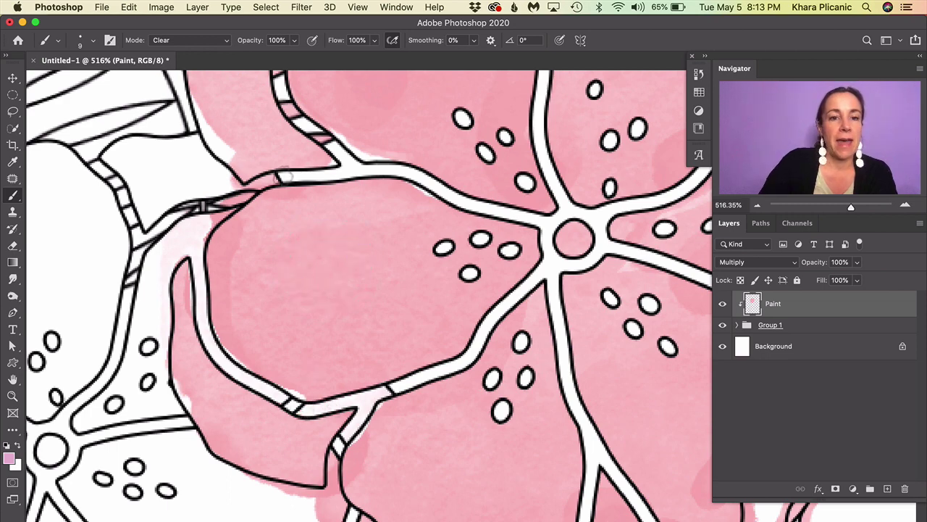
{"action": "left_click_drag", "start_coordinate": [284, 176], "coordinate": [226, 221]}
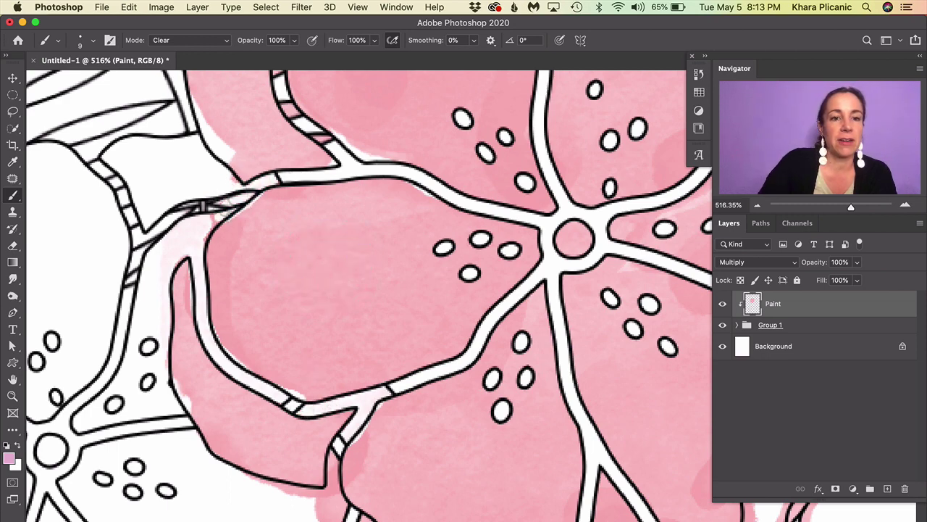
Step: Erase pink from the striped outline beside the upper-left petal and the spill along the large flower's lower edge and neighboring right flower
{"action": "mouse_move", "coordinate": [331, 192]}
{"action": "left_mouse_down"}
{"action": "mouse_move", "coordinate": [348, 326]}
{"action": "mouse_move", "coordinate": [362, 294]}
{"action": "left_mouse_up"}
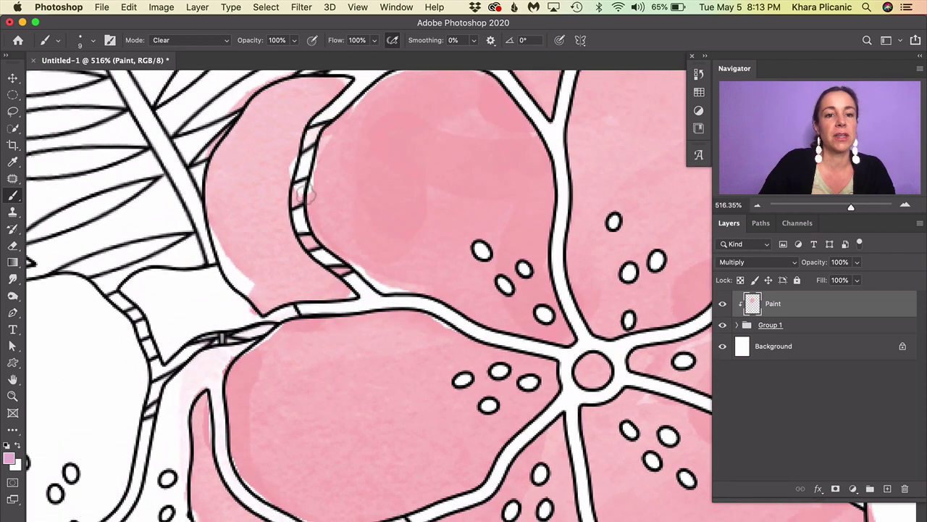
{"action": "mouse_move", "coordinate": [305, 194]}
{"action": "left_mouse_down"}
{"action": "mouse_move", "coordinate": [303, 221]}
{"action": "mouse_move", "coordinate": [326, 261]}
{"action": "left_mouse_up"}
{"action": "left_click_drag", "start_coordinate": [381, 300], "coordinate": [362, 294]}
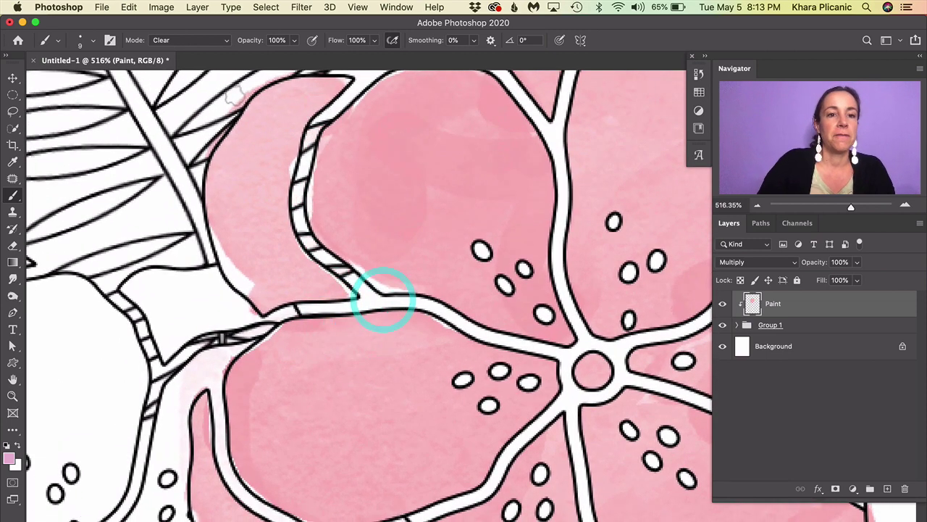
{"action": "scroll", "coordinate": [318, 322], "scroll_direction": "down", "scroll_amount": 8}
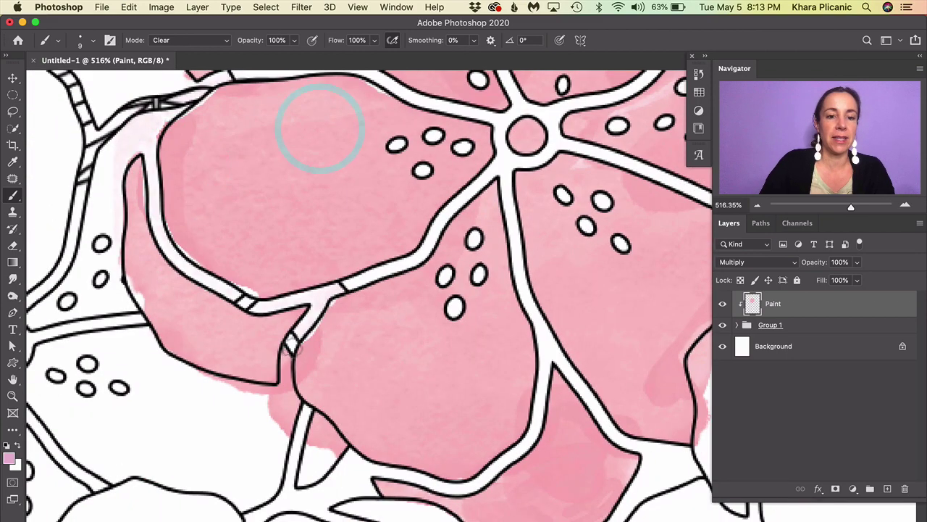
{"action": "mouse_move", "coordinate": [293, 348]}
{"action": "left_mouse_down"}
{"action": "mouse_move", "coordinate": [289, 400]}
{"action": "mouse_move", "coordinate": [287, 386]}
{"action": "mouse_move", "coordinate": [265, 395]}
{"action": "mouse_move", "coordinate": [226, 390]}
{"action": "mouse_move", "coordinate": [286, 426]}
{"action": "mouse_move", "coordinate": [285, 454]}
{"action": "mouse_move", "coordinate": [315, 453]}
{"action": "mouse_move", "coordinate": [301, 418]}
{"action": "mouse_move", "coordinate": [325, 436]}
{"action": "mouse_move", "coordinate": [308, 419]}
{"action": "mouse_move", "coordinate": [334, 438]}
{"action": "mouse_move", "coordinate": [350, 465]}
{"action": "mouse_move", "coordinate": [317, 444]}
{"action": "mouse_move", "coordinate": [339, 461]}
{"action": "left_mouse_up"}
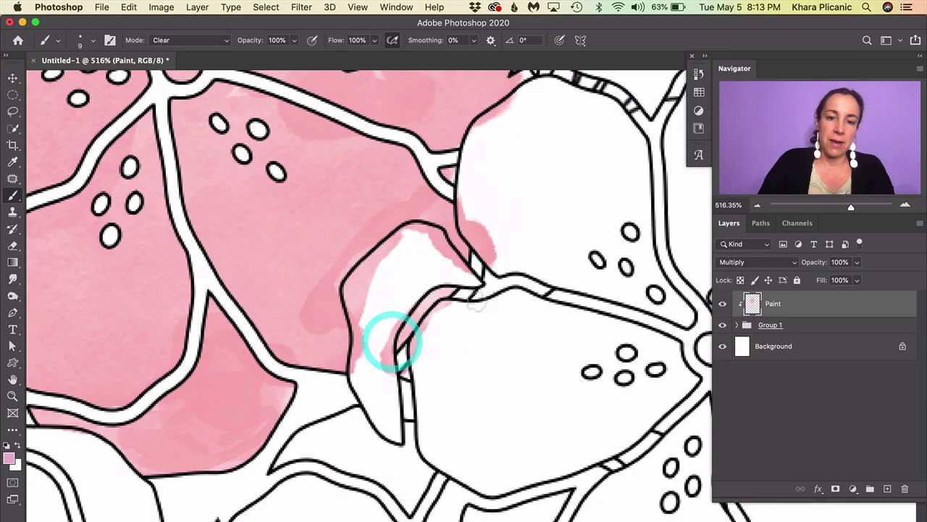
{"action": "mouse_move", "coordinate": [393, 337]}
{"action": "left_mouse_down"}
{"action": "mouse_move", "coordinate": [379, 326]}
{"action": "mouse_move", "coordinate": [482, 134]}
{"action": "left_mouse_up"}
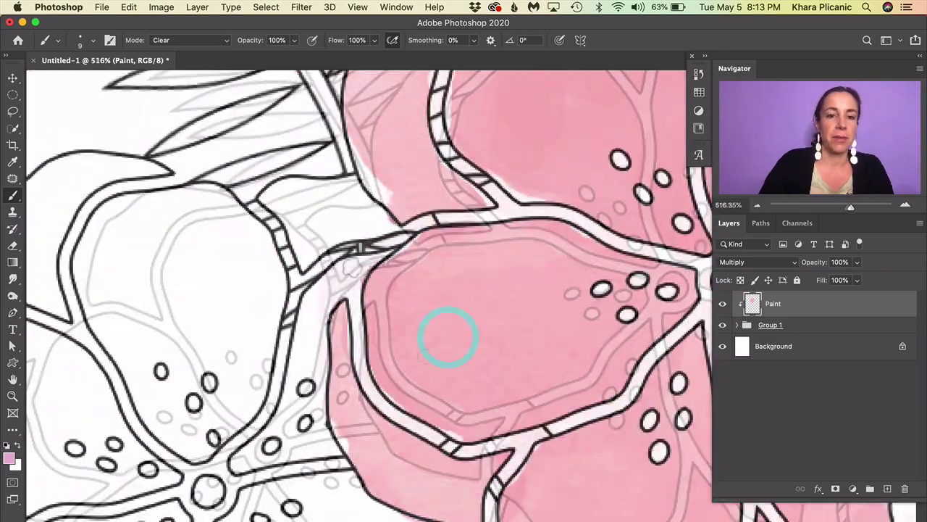
Step: Return the brush mode to Normal, set the size to 50, and paint the upper-left flower lilac on the Paint layer
{"action": "key", "text": "super+minus"}
{"action": "key", "text": "super+minus"}
{"action": "key", "text": "super+minus"}
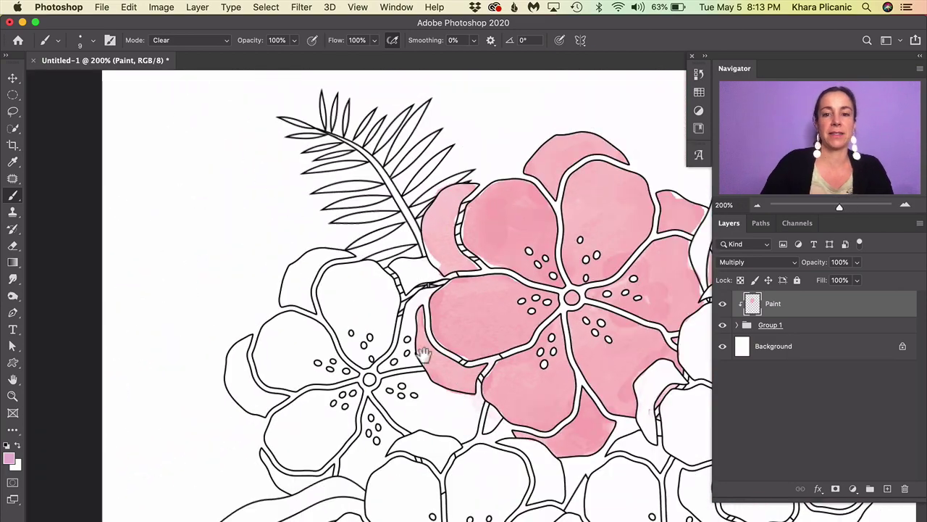
{"action": "left_click_drag", "start_coordinate": [424, 355], "coordinate": [338, 294]}
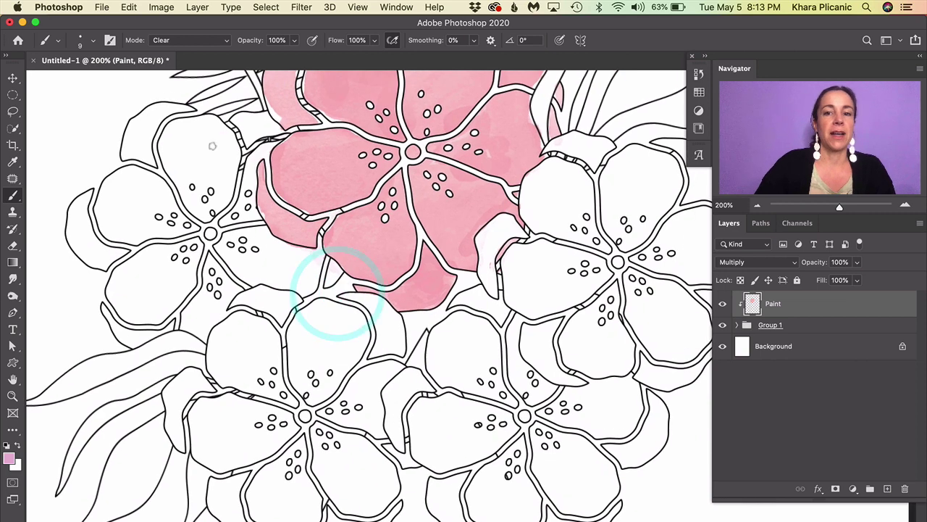
{"action": "left_click", "coordinate": [699, 92]}
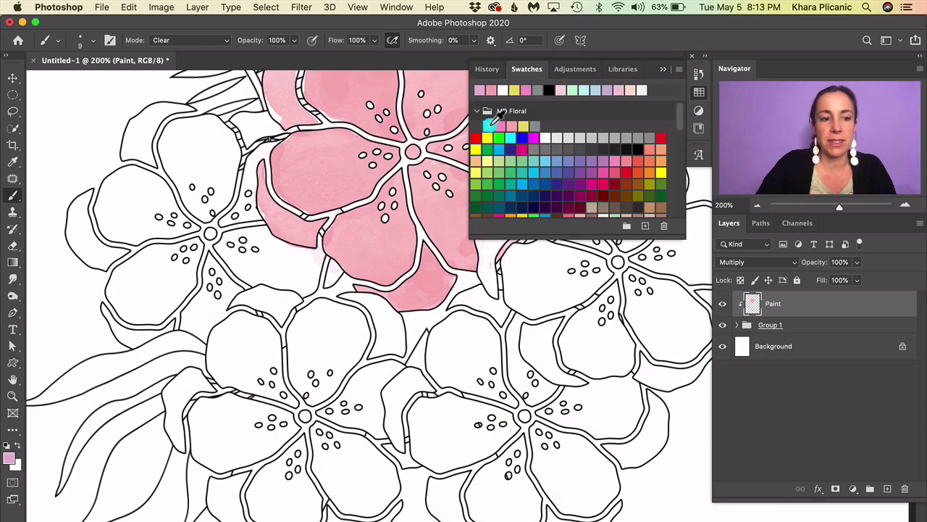
{"action": "left_click", "coordinate": [664, 69]}
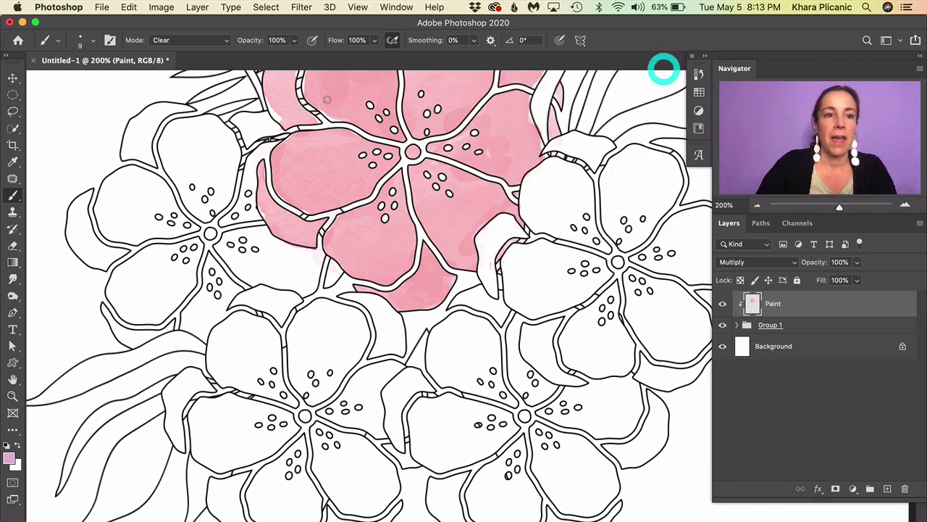
{"action": "left_click", "coordinate": [203, 40]}
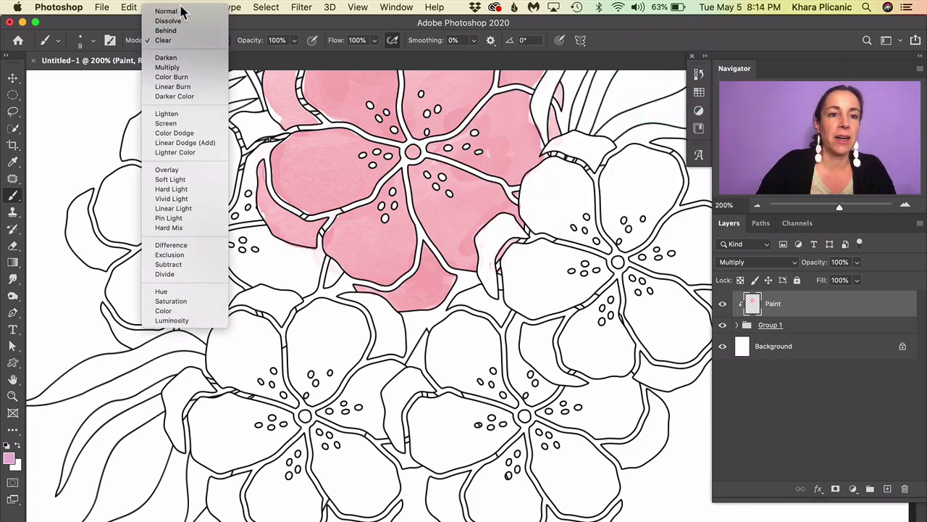
{"action": "left_click", "coordinate": [181, 12]}
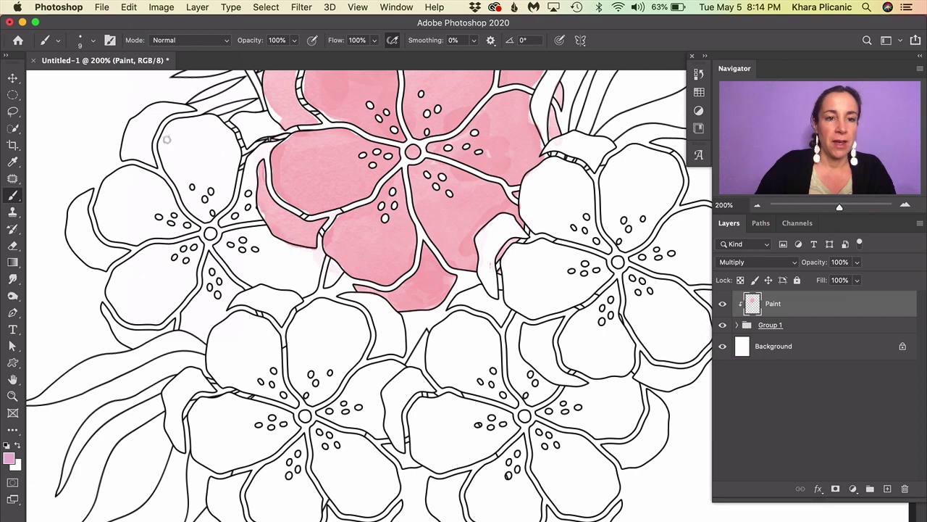
{"action": "key", "text": "bracketright"}
{"action": "key", "text": "bracketright"}
{"action": "key", "text": "bracketright"}
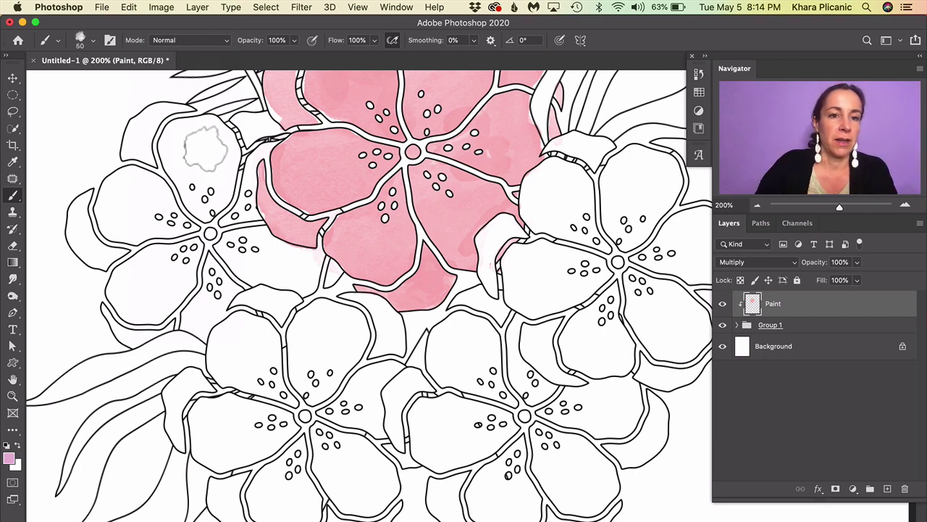
{"action": "mouse_move", "coordinate": [196, 141]}
{"action": "left_mouse_down"}
{"action": "mouse_move", "coordinate": [185, 147]}
{"action": "mouse_move", "coordinate": [200, 176]}
{"action": "mouse_move", "coordinate": [171, 121]}
{"action": "mouse_move", "coordinate": [91, 239]}
{"action": "mouse_move", "coordinate": [210, 311]}
{"action": "mouse_move", "coordinate": [333, 275]}
{"action": "left_mouse_up"}
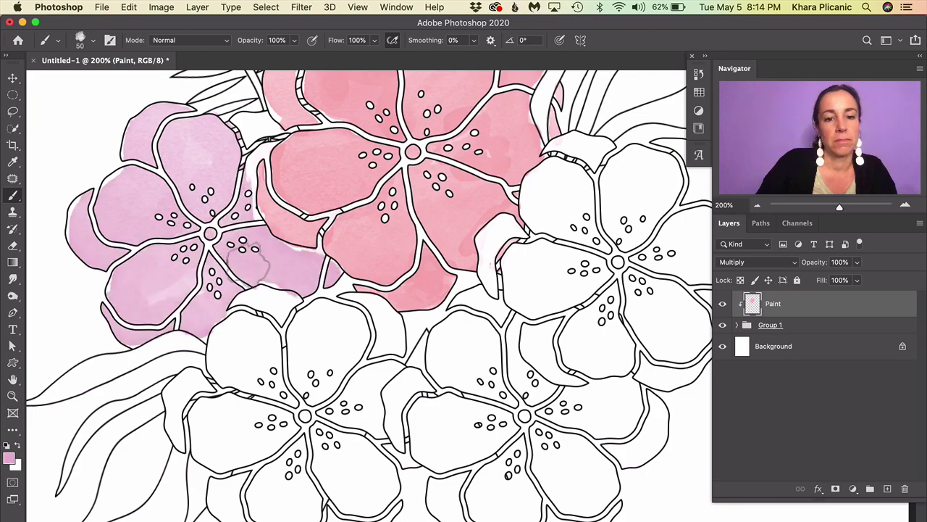
Step: Fill the upper-left flower's narrow areas with lilac at brush size 30 and paint the lower-right flower lilac
{"action": "key", "text": "bracketleft"}
{"action": "key", "text": "bracketleft"}
{"action": "key", "text": "bracketleft"}
{"action": "key", "text": "bracketleft"}
{"action": "key", "text": "bracketleft"}
{"action": "key", "text": "bracketright"}
{"action": "key", "text": "bracketright"}
{"action": "key", "text": "bracketright"}
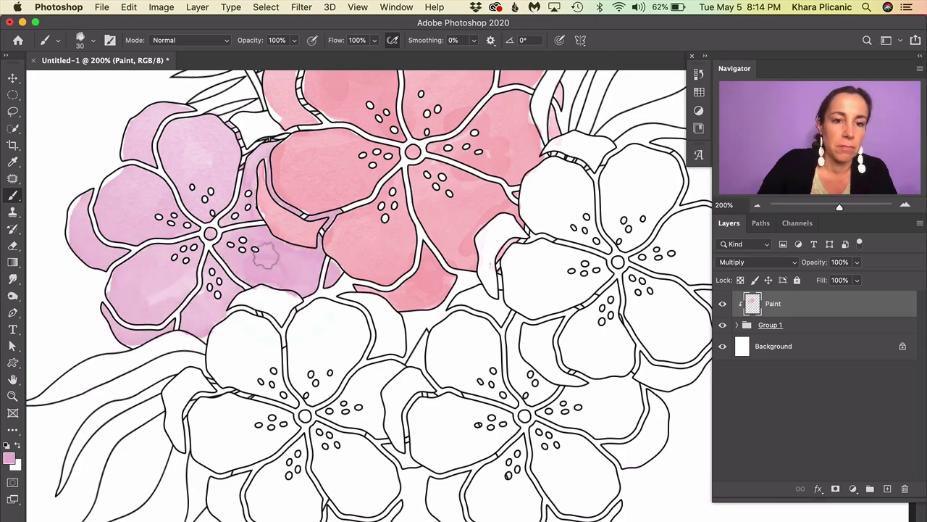
{"action": "mouse_move", "coordinate": [540, 350]}
{"action": "left_mouse_down"}
{"action": "mouse_move", "coordinate": [507, 302]}
{"action": "mouse_move", "coordinate": [407, 208]}
{"action": "left_mouse_up"}
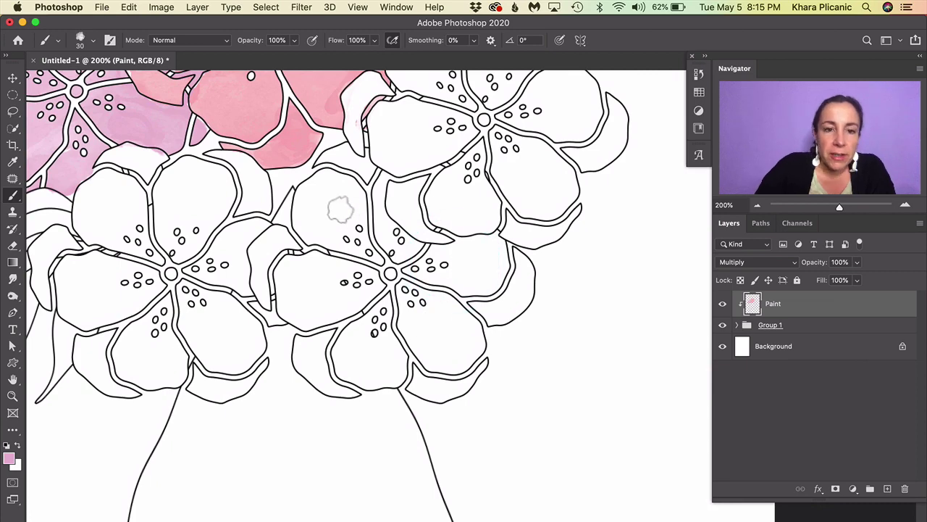
{"action": "mouse_move", "coordinate": [338, 207]}
{"action": "left_mouse_down"}
{"action": "mouse_move", "coordinate": [308, 257]}
{"action": "mouse_move", "coordinate": [348, 304]}
{"action": "mouse_move", "coordinate": [410, 326]}
{"action": "mouse_move", "coordinate": [499, 275]}
{"action": "mouse_move", "coordinate": [591, 373]}
{"action": "left_mouse_up"}
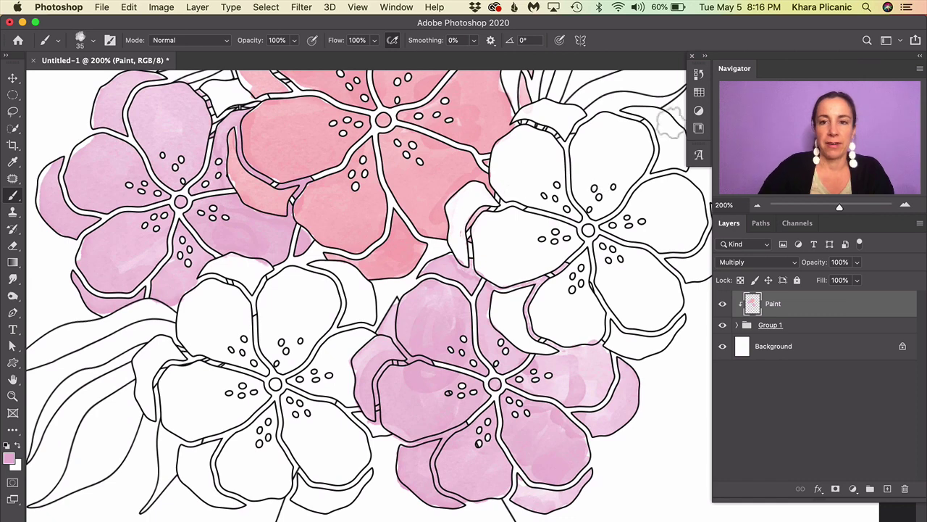
Step: Paint the lower-left and right flowers with the hot pink MD Floral swatch, and set the brush mode to Clear
{"action": "left_click", "coordinate": [699, 94]}
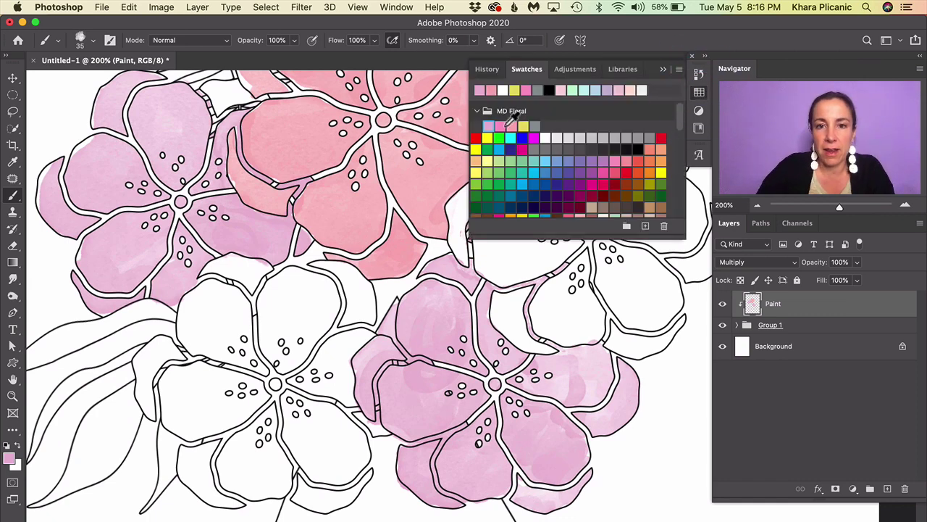
{"action": "left_click", "coordinate": [534, 116]}
{"action": "left_click", "coordinate": [665, 68]}
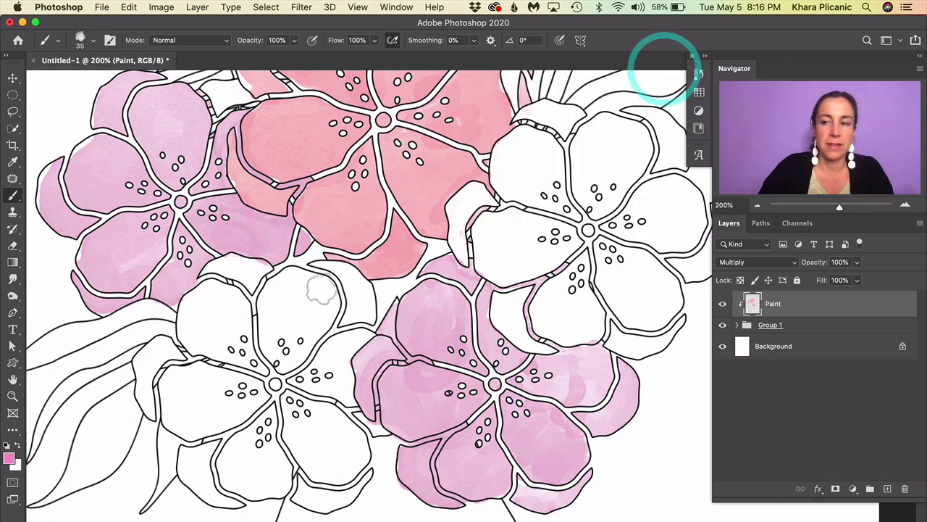
{"action": "mouse_move", "coordinate": [279, 315]}
{"action": "left_mouse_down"}
{"action": "mouse_move", "coordinate": [304, 305]}
{"action": "mouse_move", "coordinate": [218, 434]}
{"action": "mouse_move", "coordinate": [160, 377]}
{"action": "left_mouse_up"}
{"action": "scroll", "coordinate": [507, 160], "scroll_direction": "right", "scroll_amount": 5}
{"action": "mouse_move", "coordinate": [398, 297]}
{"action": "left_mouse_down"}
{"action": "mouse_move", "coordinate": [497, 149]}
{"action": "mouse_move", "coordinate": [355, 319]}
{"action": "left_mouse_up"}
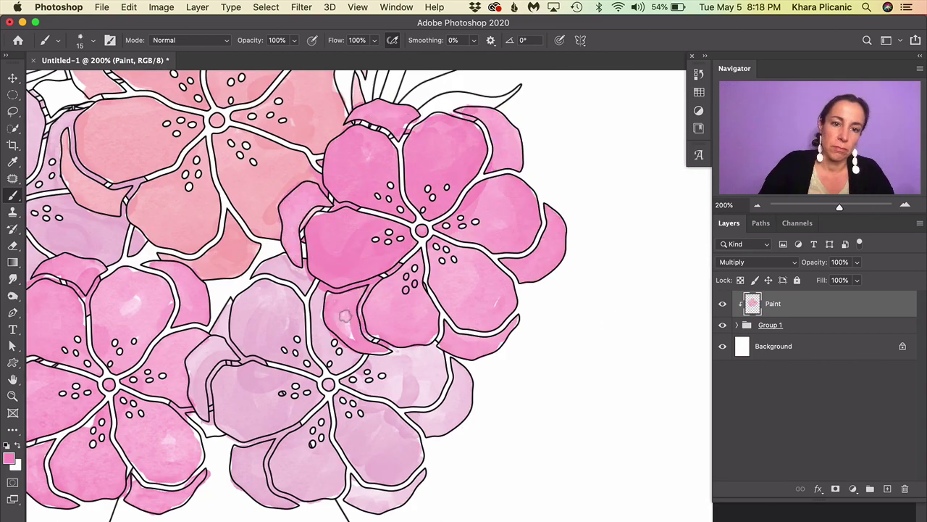
{"action": "scroll", "coordinate": [355, 319], "scroll_direction": "down", "scroll_amount": 3}
{"action": "left_click", "coordinate": [188, 39]}
{"action": "left_click", "coordinate": [166, 71]}
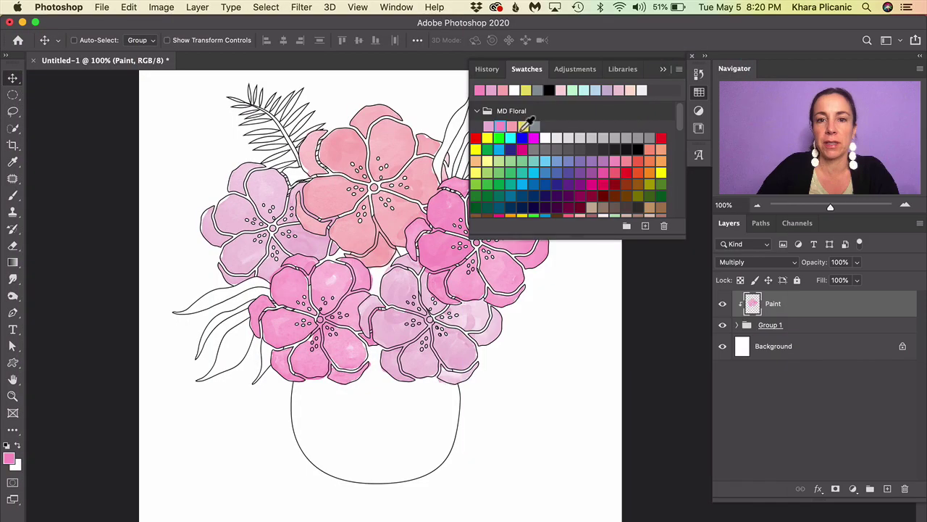
Step: Set the foreground color to the yellow-green swatch and paint the fern and both clusters of long leaves with the brush
{"action": "left_click", "coordinate": [526, 90]}
{"action": "key", "text": "b"}
{"action": "scroll", "coordinate": [552, 252], "scroll_direction": "up", "scroll_amount": 5}
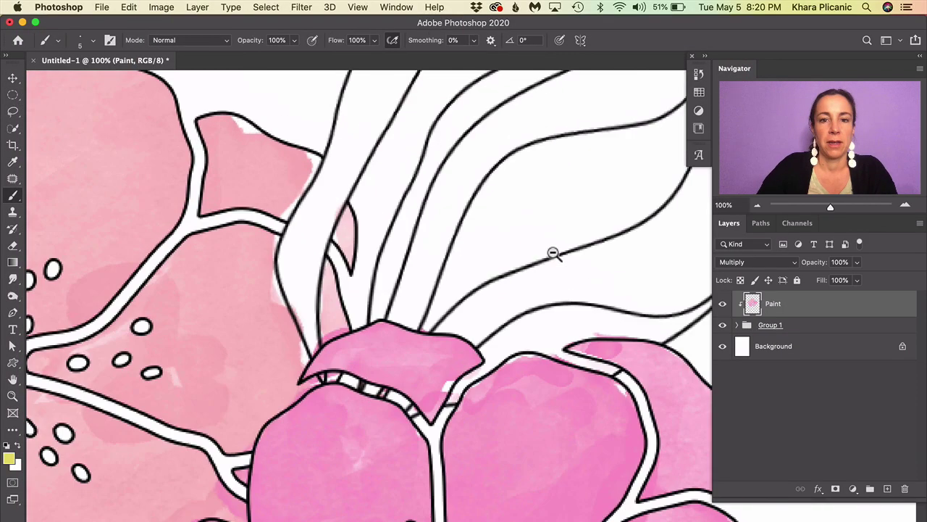
{"action": "left_click_drag", "start_coordinate": [435, 189], "coordinate": [457, 391]}
{"action": "scroll", "coordinate": [457, 391], "scroll_direction": "up", "scroll_amount": 3}
{"action": "scroll", "coordinate": [464, 290], "scroll_direction": "down", "scroll_amount": 5}
{"action": "scroll", "coordinate": [464, 217], "scroll_direction": "up", "scroll_amount": 5}
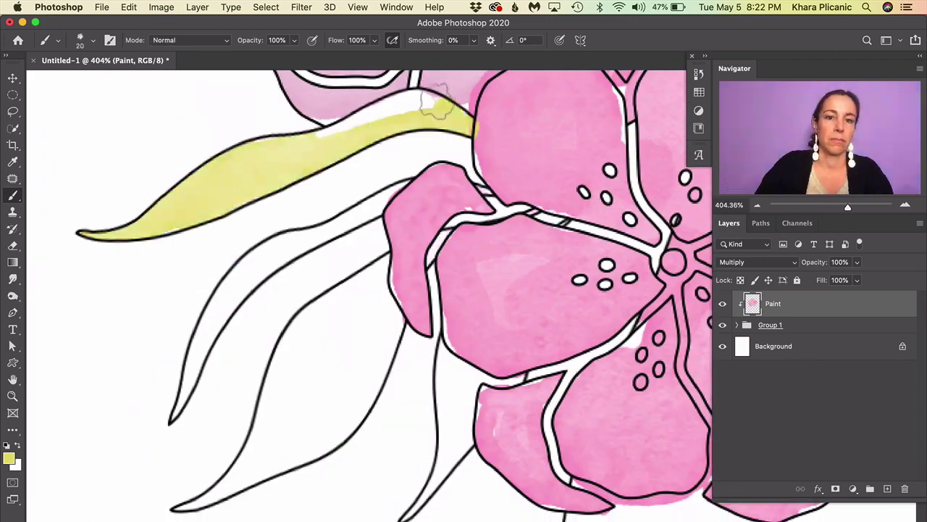
{"action": "left_click_drag", "start_coordinate": [217, 435], "coordinate": [377, 275]}
{"action": "scroll", "coordinate": [556, 218], "scroll_direction": "down", "scroll_amount": 3}
Step: Set the foreground color to the lilac swatch and inspect the painted flowers for paint outside the outlines
{"action": "left_click", "coordinate": [699, 92]}
{"action": "left_click", "coordinate": [507, 90]}
{"action": "scroll", "coordinate": [464, 290], "scroll_direction": "down", "scroll_amount": 4}
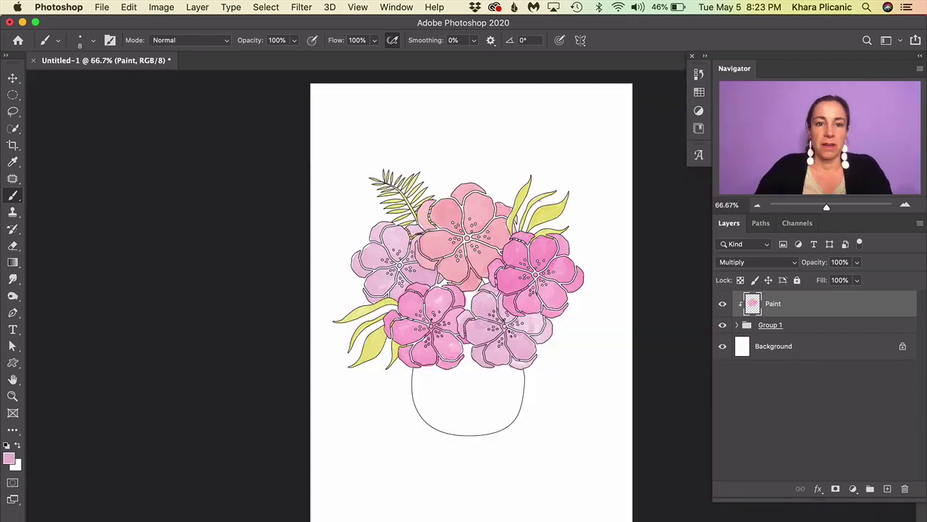
{"action": "scroll", "coordinate": [512, 288], "scroll_direction": "up", "scroll_amount": 5}
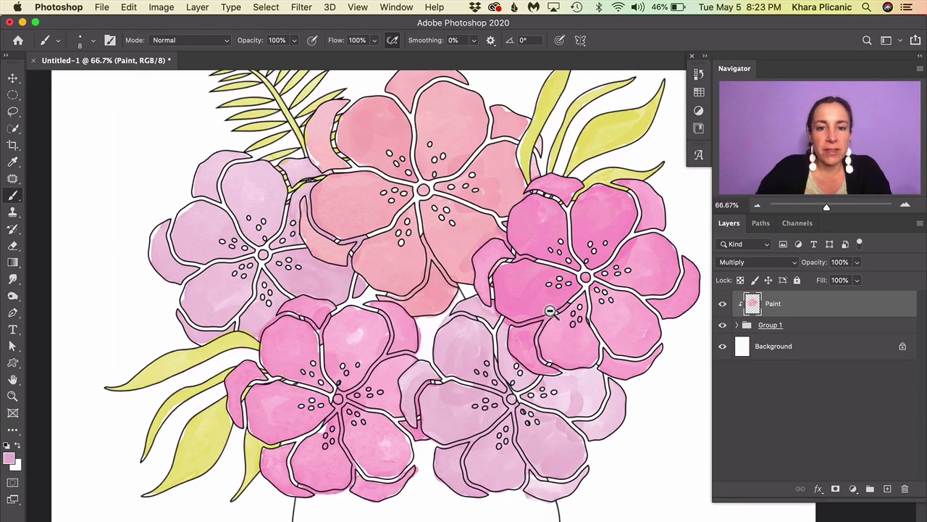
{"action": "key", "text": "bracketright"}
{"action": "scroll", "coordinate": [407, 263], "scroll_direction": "up", "scroll_amount": 5}
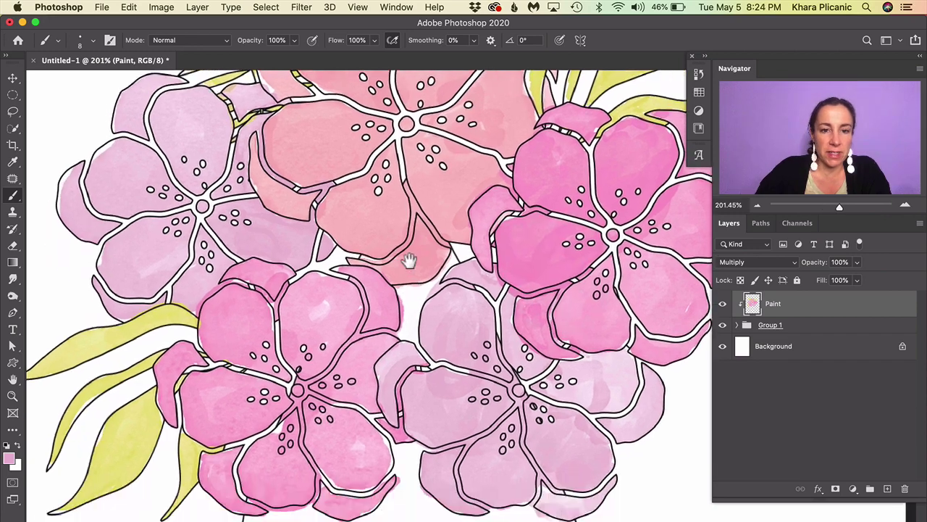
{"action": "scroll", "coordinate": [410, 246], "scroll_direction": "down", "scroll_amount": 2}
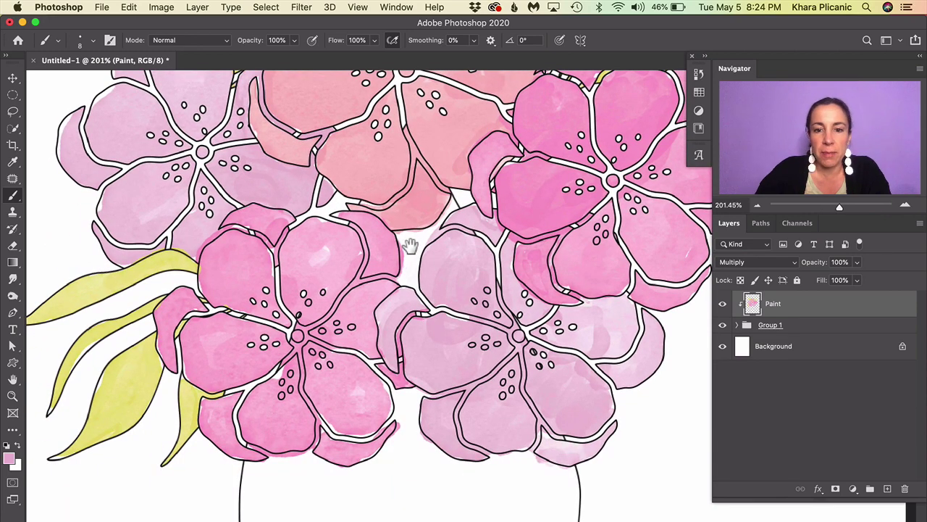
{"action": "left_click_drag", "start_coordinate": [410, 246], "coordinate": [401, 257]}
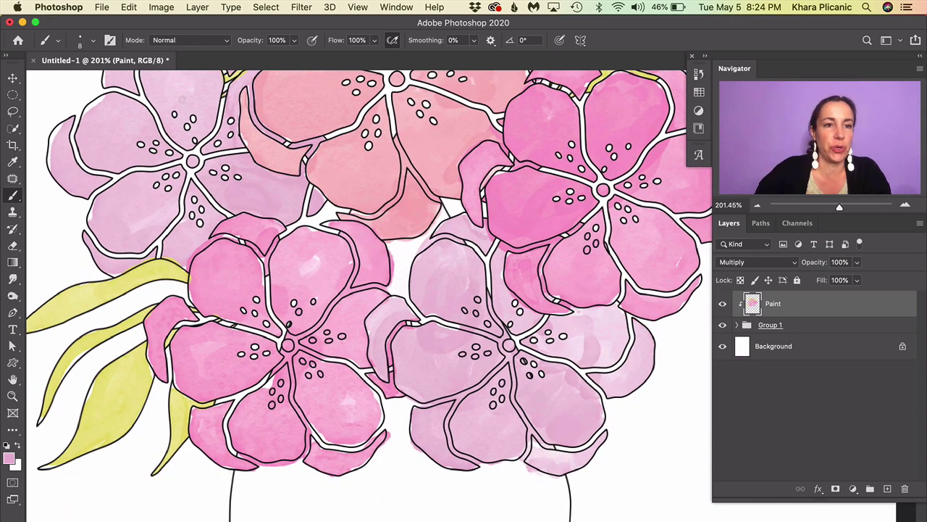
Step: Set the brush mode to Clear and remove the paint spills around the lower-right lilac flower at brush size 8
{"action": "left_click", "coordinate": [195, 39]}
{"action": "left_click", "coordinate": [184, 66]}
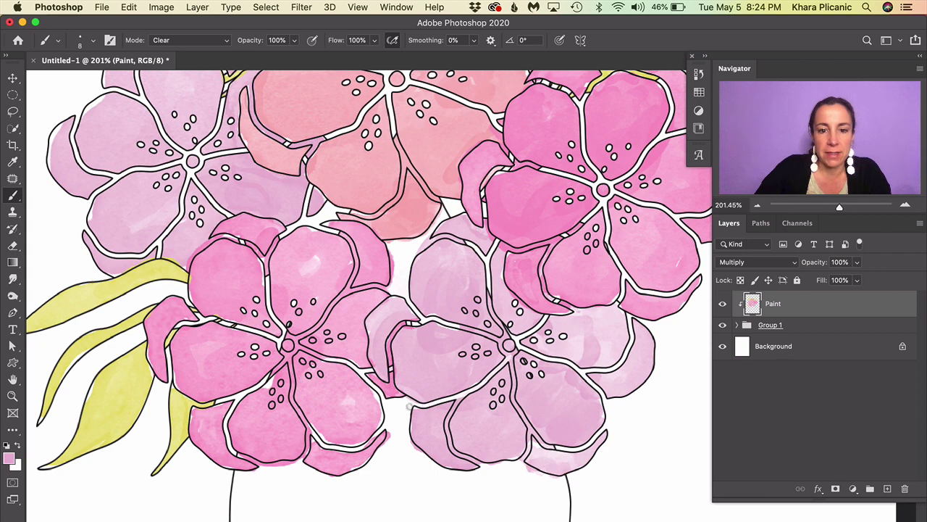
{"action": "left_click", "coordinate": [459, 399]}
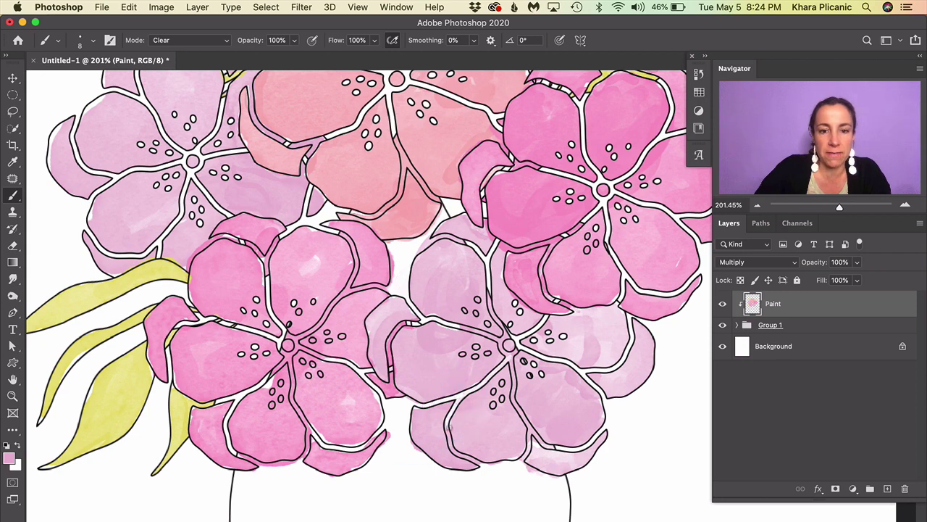
{"action": "left_click", "coordinate": [479, 457]}
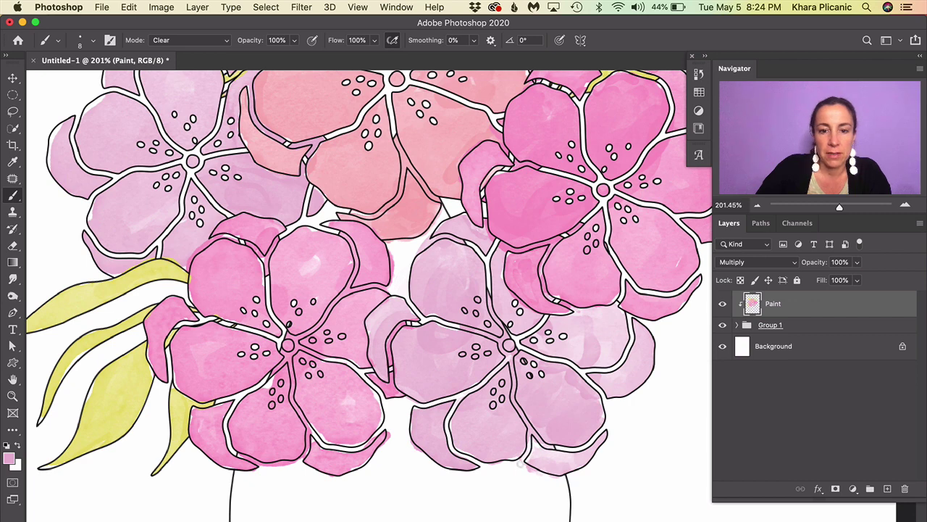
{"action": "left_click", "coordinate": [510, 466]}
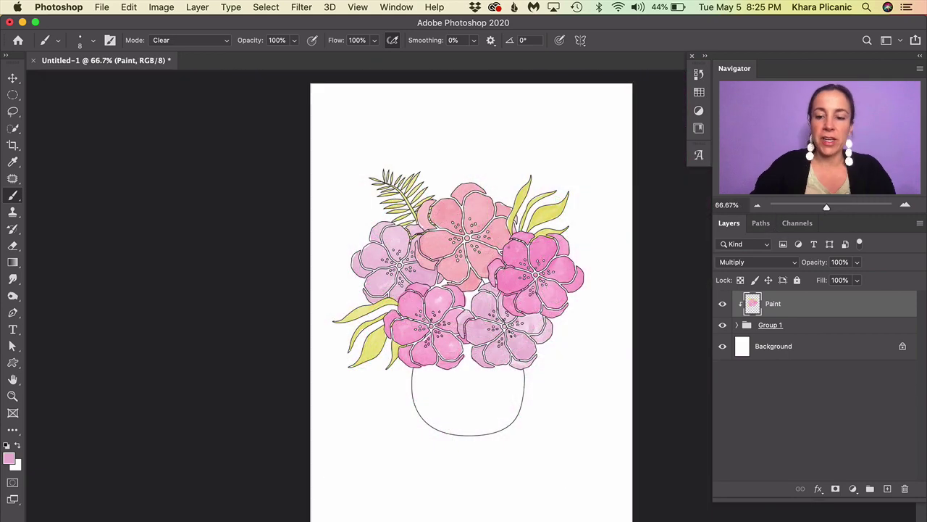
Step: Move the Vase layer out of Group 1 to directly above the Background layer and collapse the group
{"action": "key", "text": "super+1"}
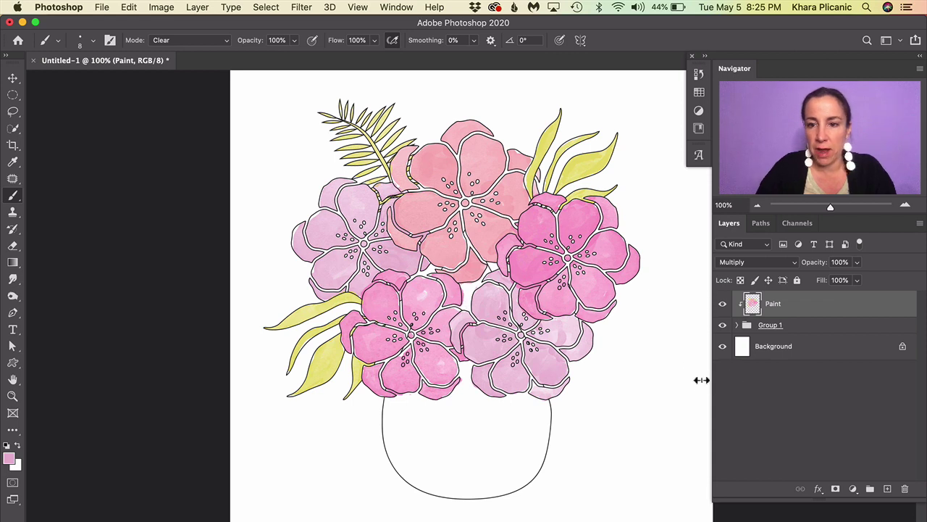
{"action": "left_click", "coordinate": [737, 324]}
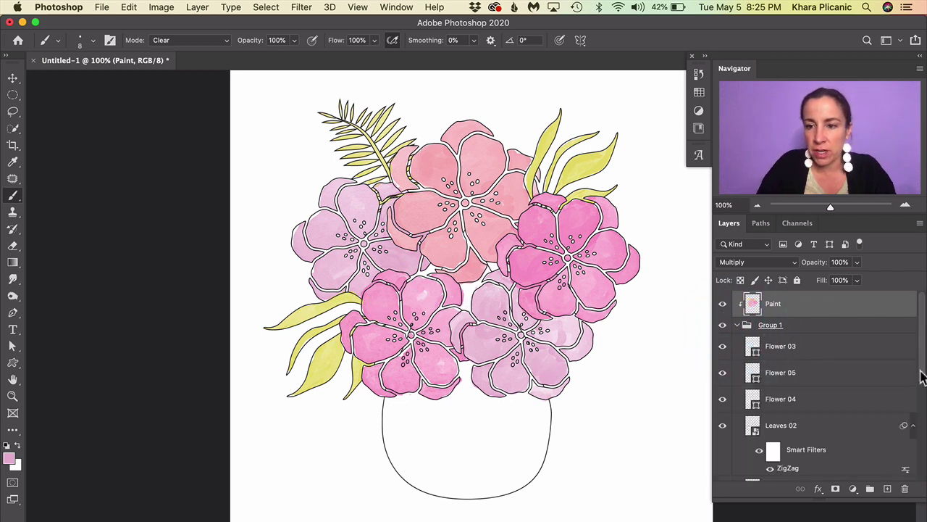
{"action": "left_click_drag", "start_coordinate": [923, 372], "coordinate": [920, 464]}
{"action": "mouse_move", "coordinate": [793, 422]}
{"action": "left_mouse_down"}
{"action": "mouse_move", "coordinate": [789, 404]}
{"action": "mouse_move", "coordinate": [777, 459]}
{"action": "mouse_move", "coordinate": [789, 424]}
{"action": "mouse_move", "coordinate": [788, 464]}
{"action": "mouse_move", "coordinate": [787, 439]}
{"action": "left_mouse_up"}
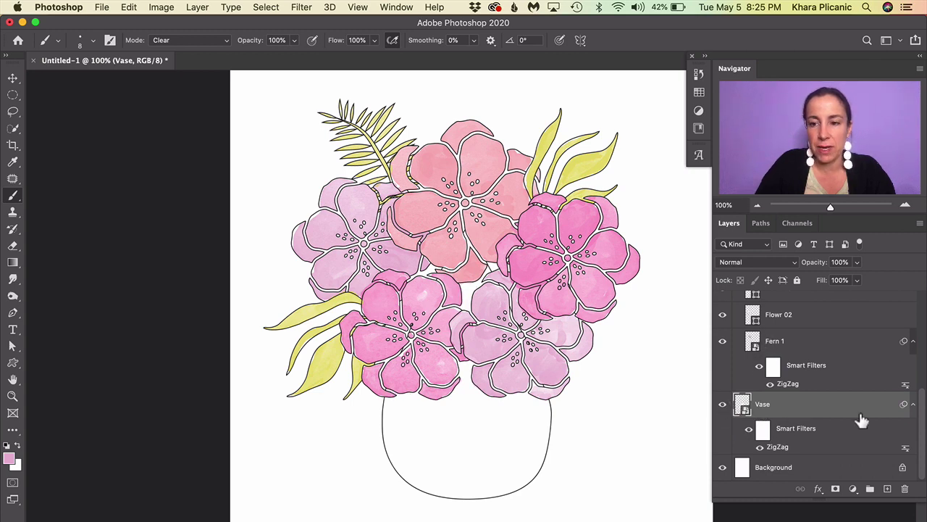
{"action": "left_click_drag", "start_coordinate": [924, 420], "coordinate": [922, 298]}
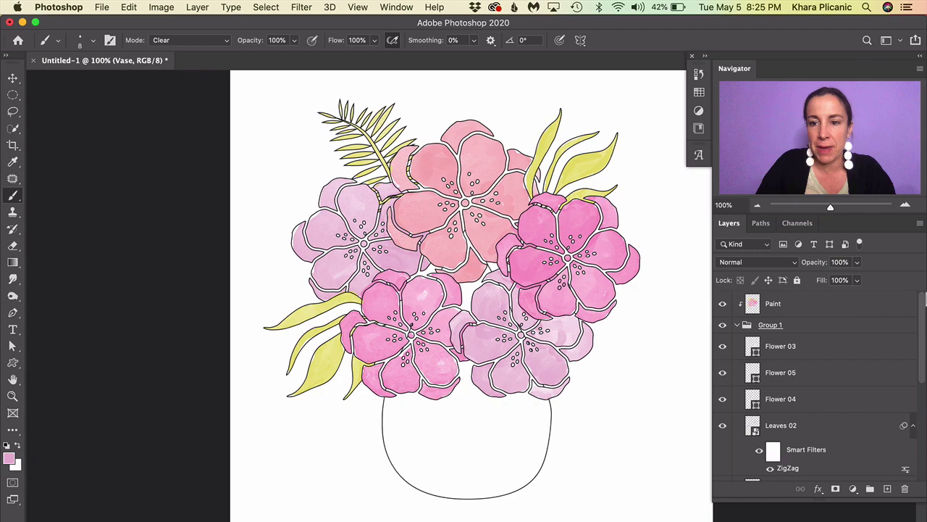
{"action": "left_click", "coordinate": [736, 324]}
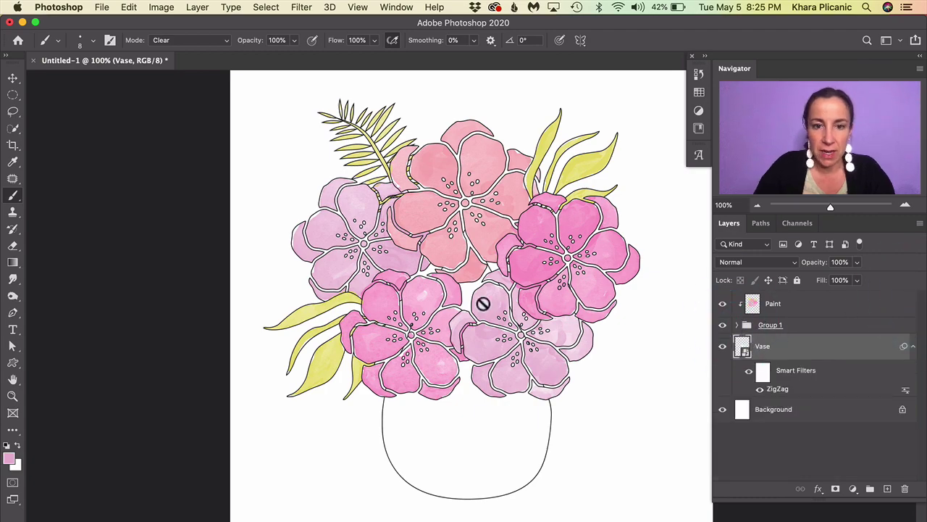
Step: Create a layer named Paint Vase directly above the Vase layer and clip it to the Vase layer
{"action": "scroll", "coordinate": [478, 308], "scroll_direction": "up", "scroll_amount": 5}
{"action": "left_click", "coordinate": [525, 342]}
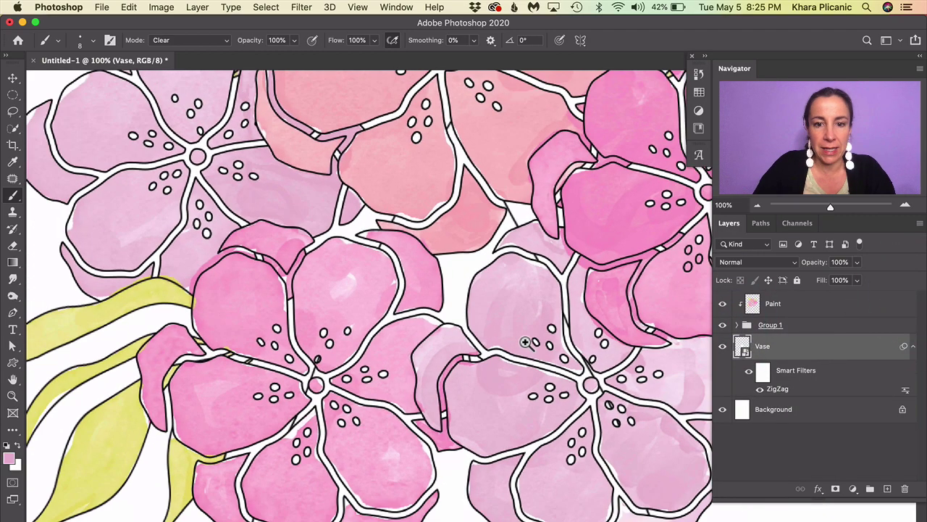
{"action": "left_click_drag", "start_coordinate": [488, 425], "coordinate": [463, 345]}
{"action": "key", "text": "super+minus"}
{"action": "key", "text": "super+minus"}
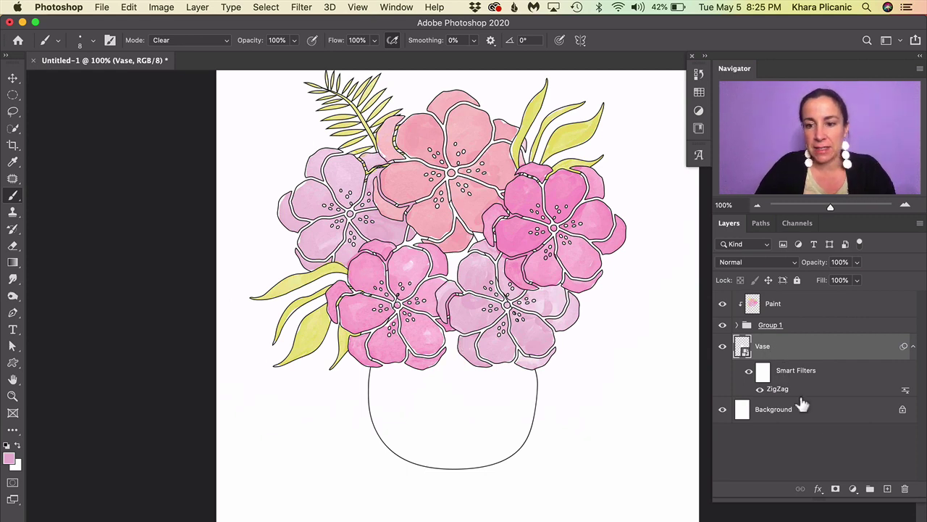
{"action": "left_click", "coordinate": [887, 488]}
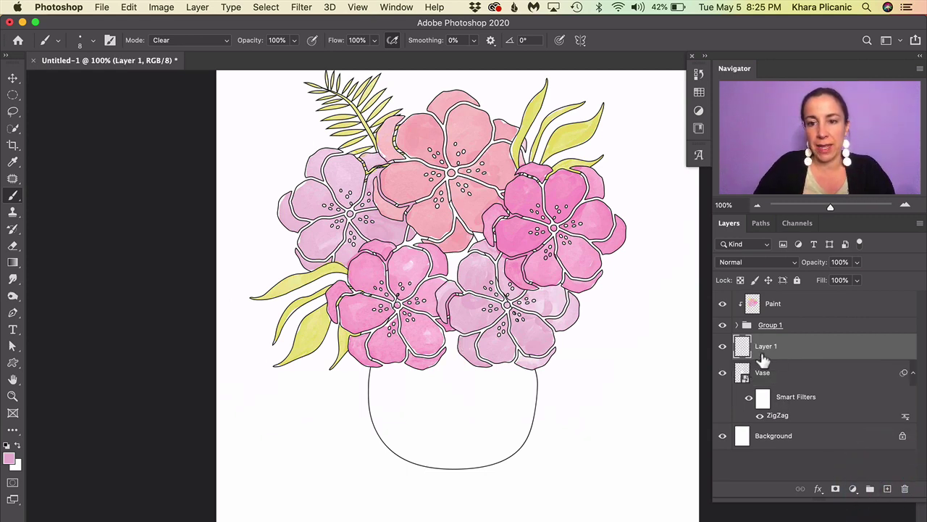
{"action": "double_click", "coordinate": [766, 346]}
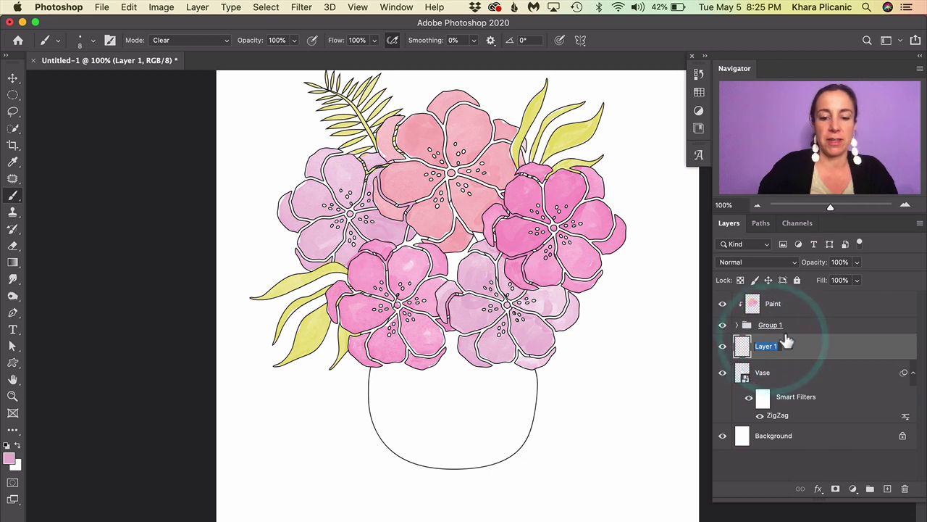
{"action": "type", "text": "Paint Vase"}
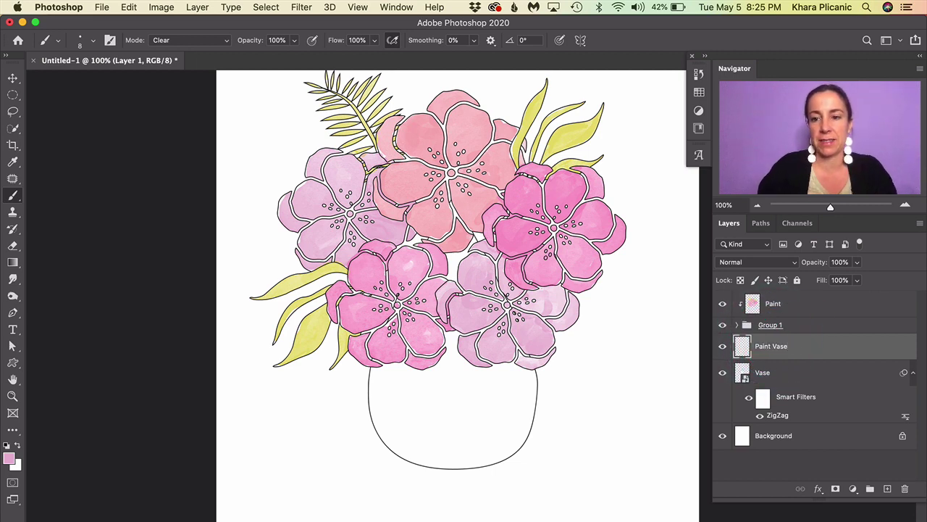
{"action": "key", "text": "Return"}
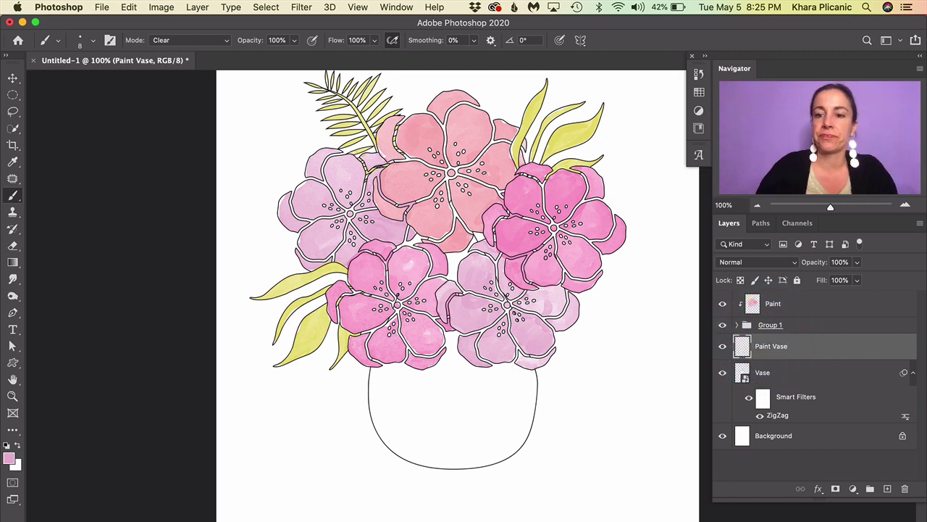
{"action": "left_click", "coordinate": [796, 356], "text": "alt"}
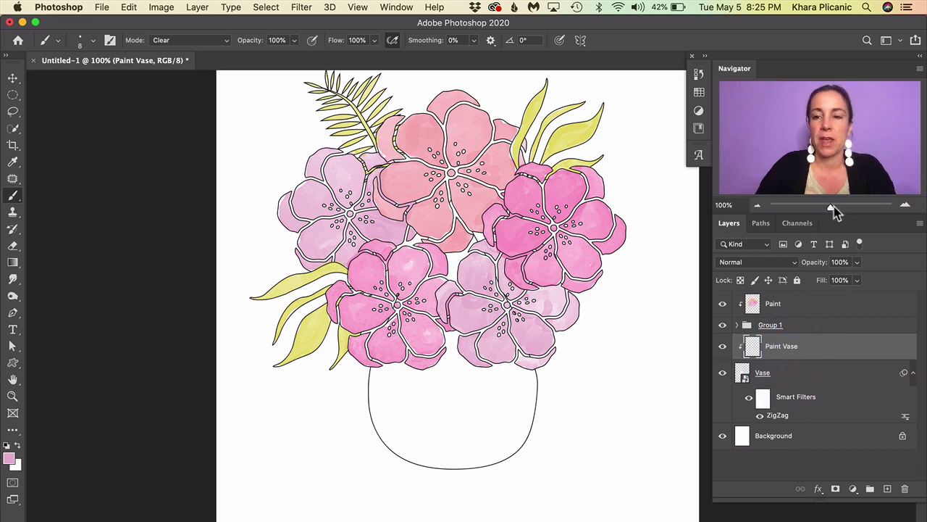
Step: Paint the vase on the Paint Vase layer with the gray MD Floral swatch, using Normal brush mode at size 100
{"action": "left_click", "coordinate": [699, 92]}
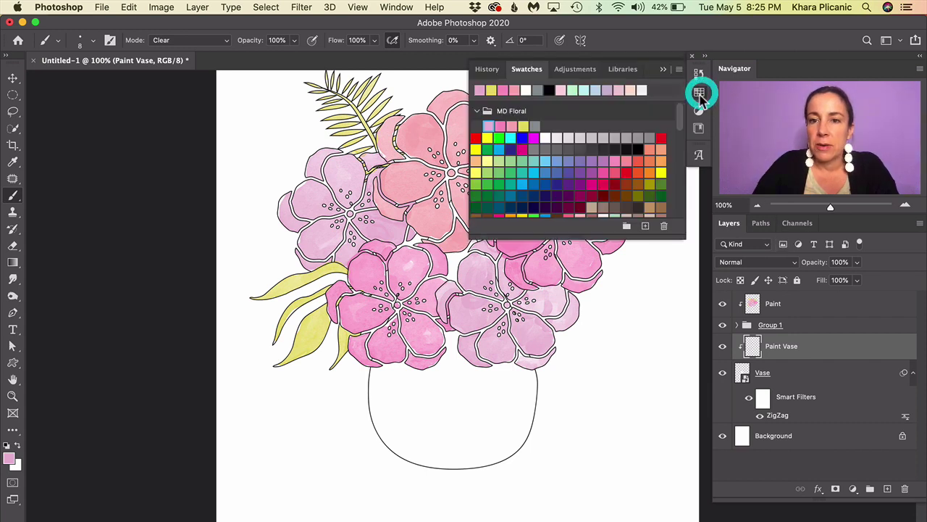
{"action": "left_click", "coordinate": [538, 90]}
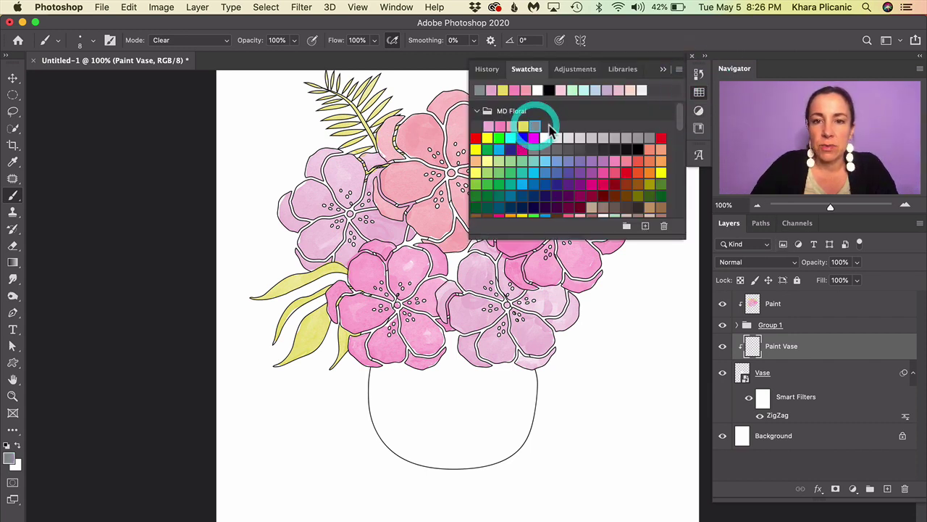
{"action": "left_click", "coordinate": [663, 68]}
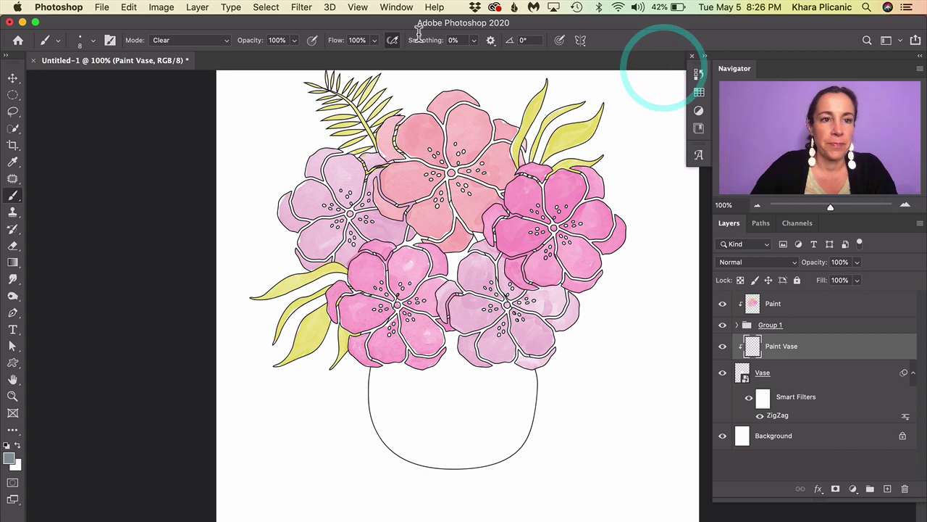
{"action": "left_click", "coordinate": [177, 40]}
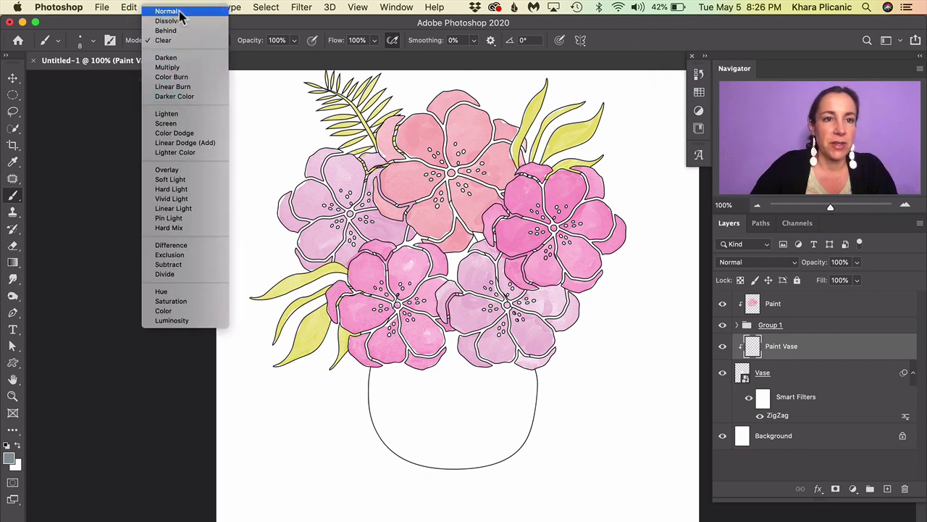
{"action": "left_click", "coordinate": [180, 11]}
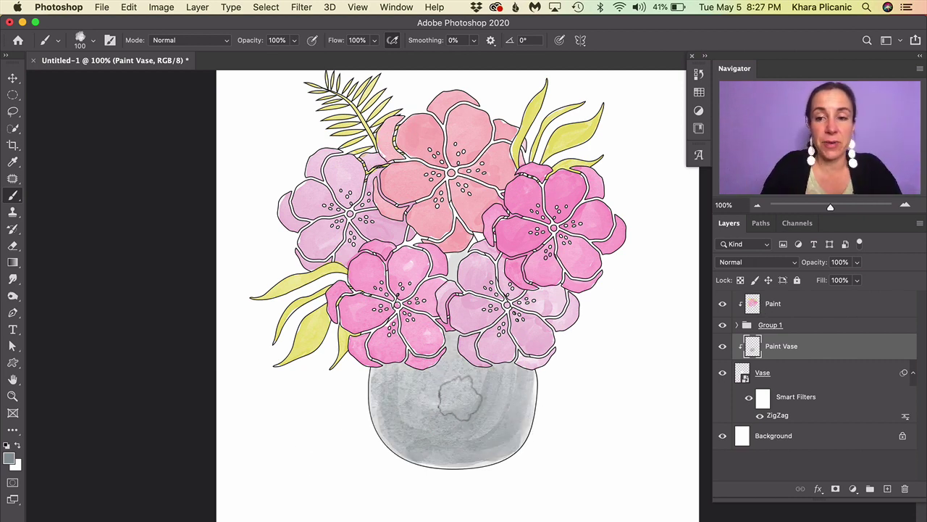
Step: Add a pattern fill layer above the Paint layer using the white paper-like texture from the legacy Artist Surfaces patterns
{"action": "left_click", "coordinate": [797, 306]}
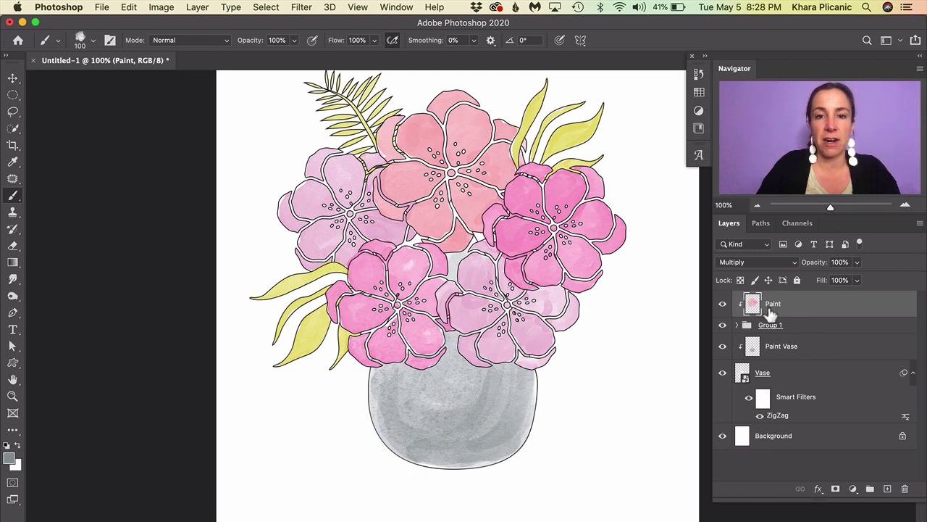
{"action": "left_click", "coordinate": [853, 489]}
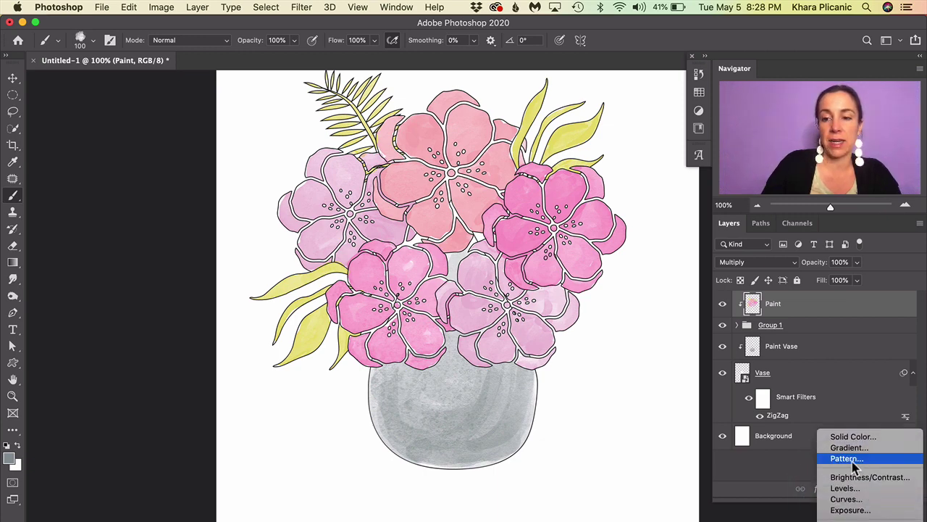
{"action": "left_click", "coordinate": [860, 460]}
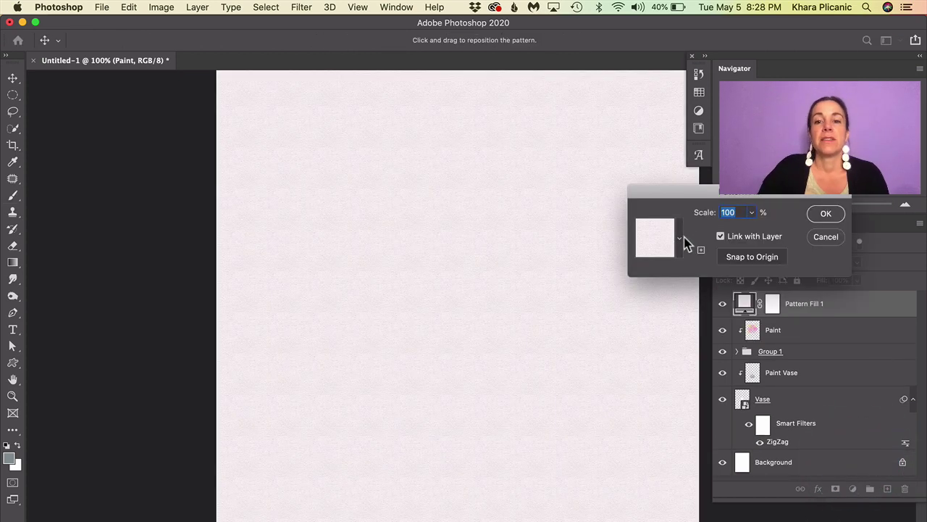
{"action": "left_click", "coordinate": [680, 239]}
{"action": "scroll", "coordinate": [551, 342], "scroll_direction": "up", "scroll_amount": 3}
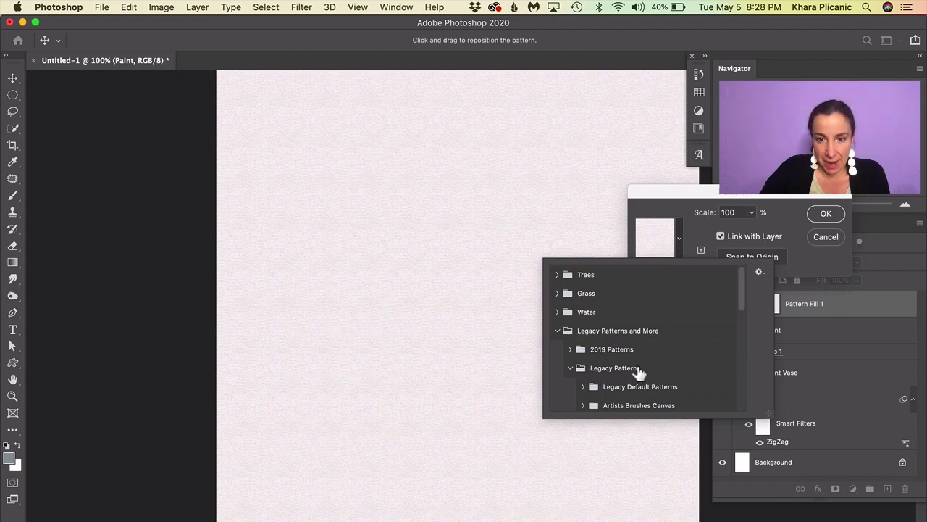
{"action": "left_click_drag", "start_coordinate": [745, 299], "coordinate": [745, 331]}
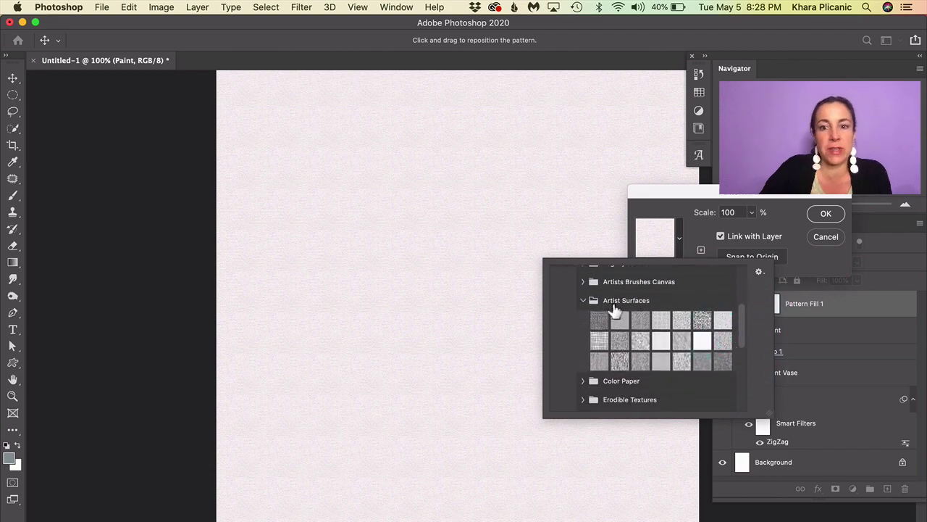
{"action": "left_click", "coordinate": [704, 343]}
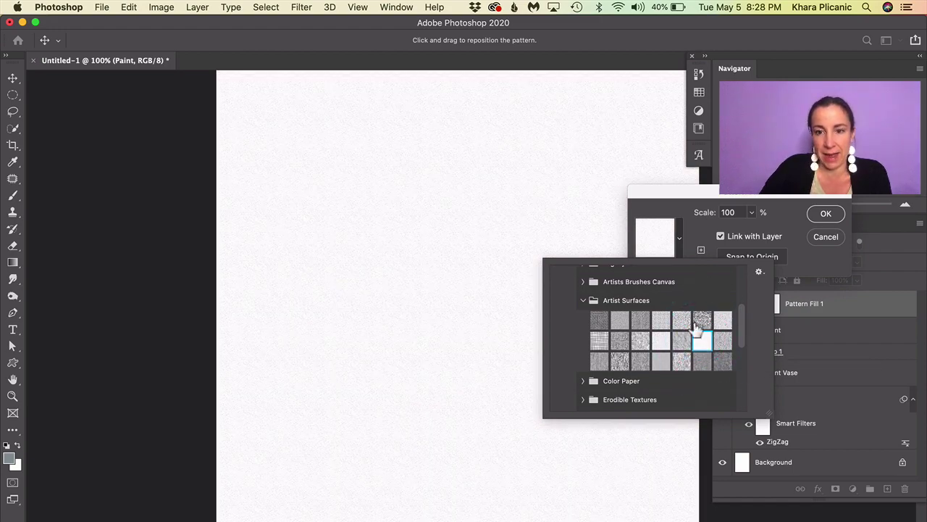
{"action": "left_click", "coordinate": [788, 220]}
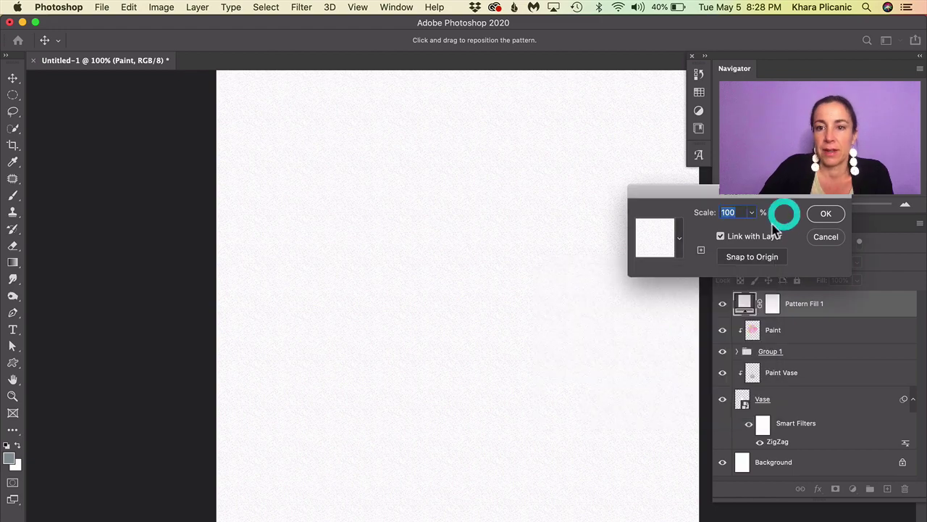
{"action": "left_click", "coordinate": [825, 216]}
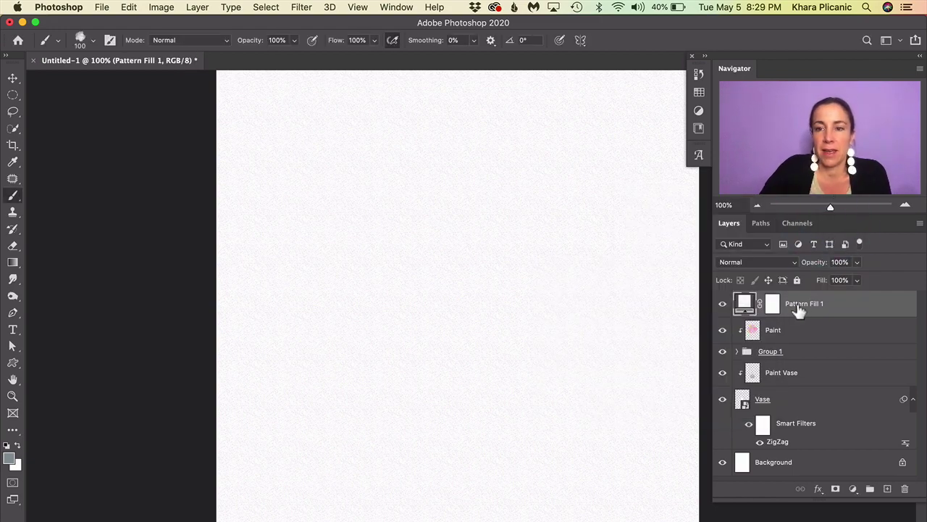
Step: Set the blend mode of the Pattern Fill 1 layer to Multiply
{"action": "left_click", "coordinate": [752, 265]}
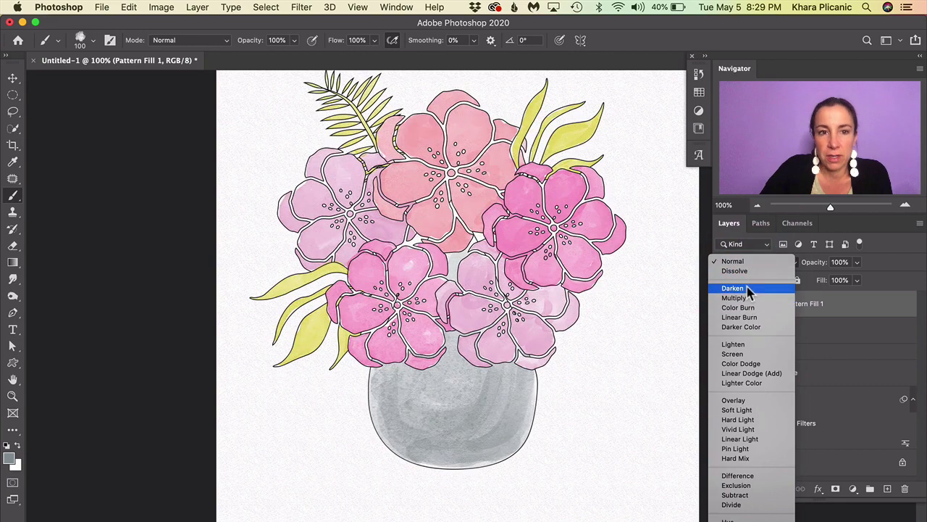
{"action": "left_click", "coordinate": [749, 300]}
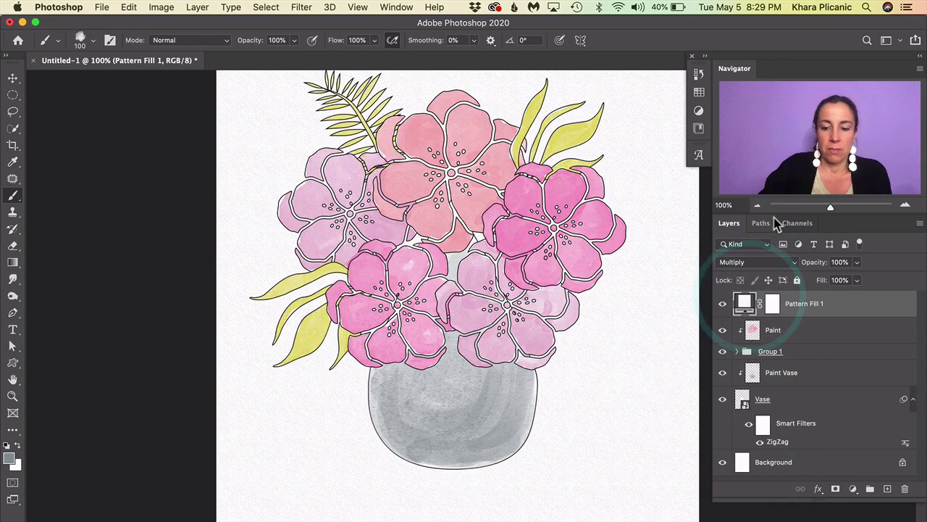
Step: Compare the painted flowers with the Pattern Fill 1 paper texture hidden and shown up close, and inspect the whole textured bouquet
{"action": "key", "text": "super+equal"}
{"action": "key", "text": "super+equal"}
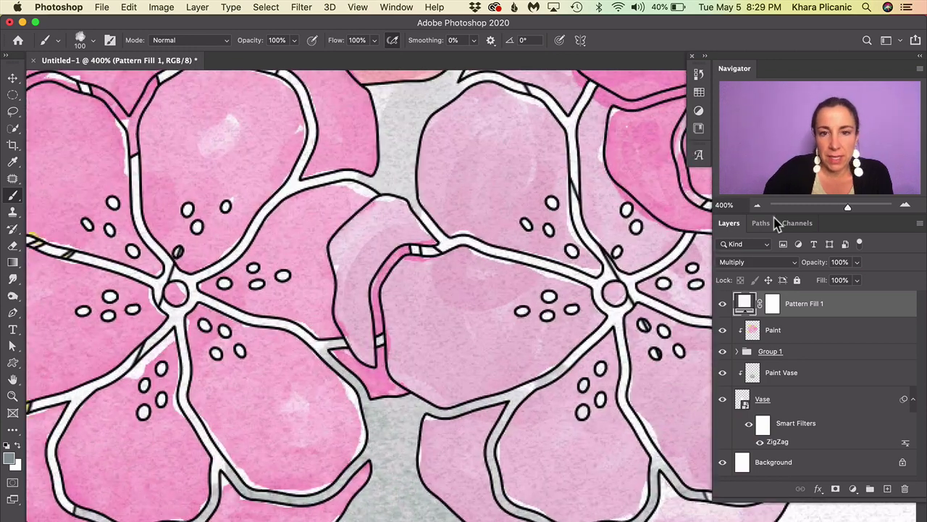
{"action": "left_click", "coordinate": [722, 303]}
{"action": "left_click", "coordinate": [722, 304]}
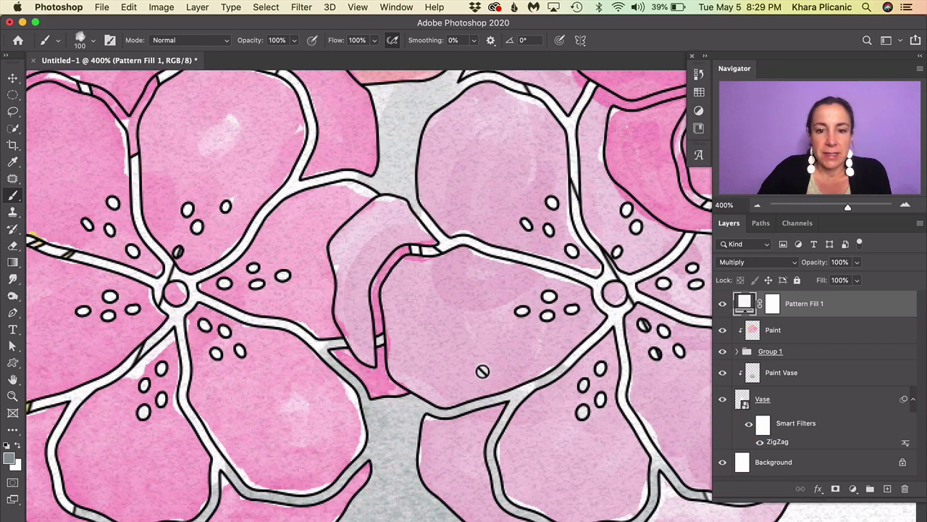
{"action": "left_click", "coordinate": [722, 303]}
{"action": "left_click", "coordinate": [722, 304]}
{"action": "left_click", "coordinate": [722, 303]}
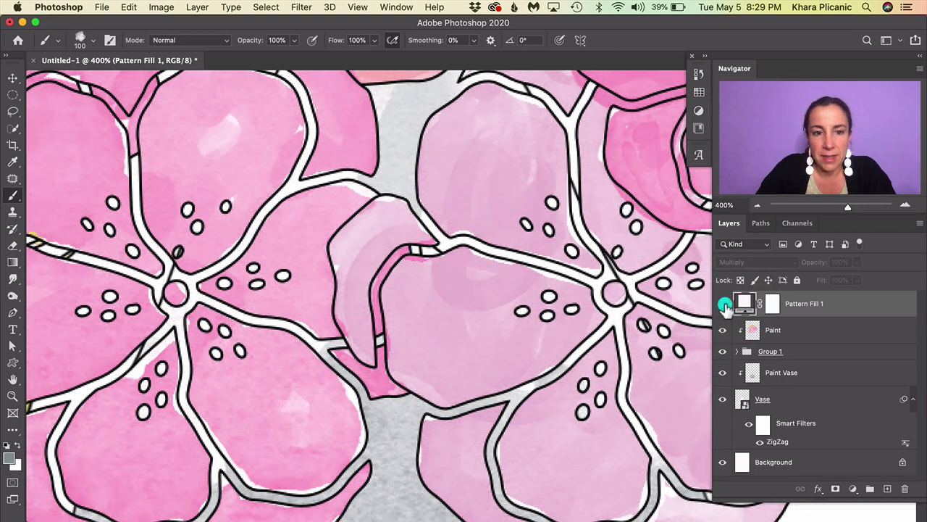
{"action": "left_click", "coordinate": [722, 303]}
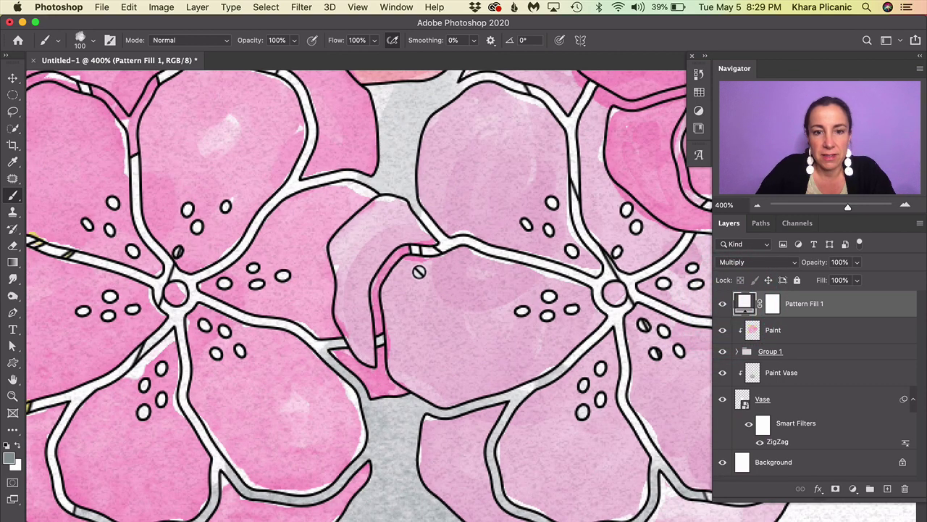
{"action": "key", "text": "super+0"}
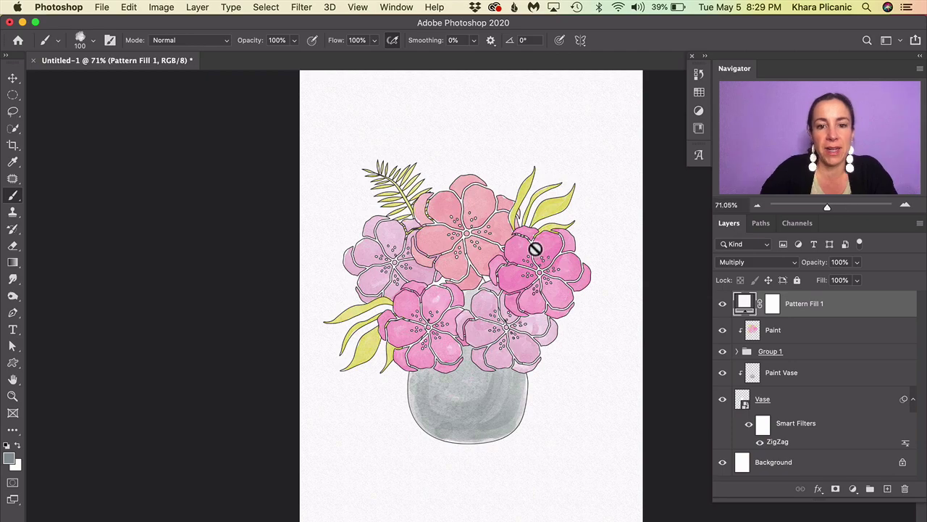
{"action": "key", "text": "super+plus"}
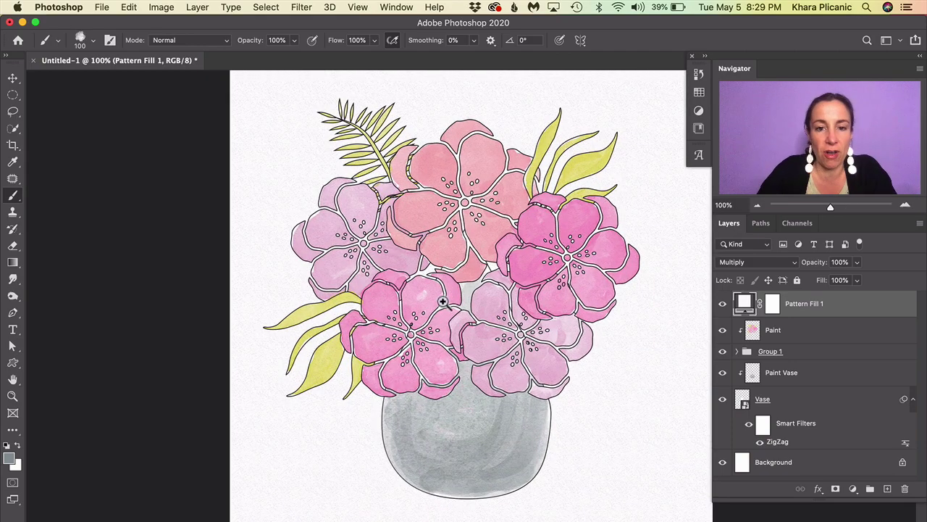
{"action": "key", "text": "super+1"}
{"action": "key", "text": "super+plus"}
{"action": "key", "text": "super+0"}
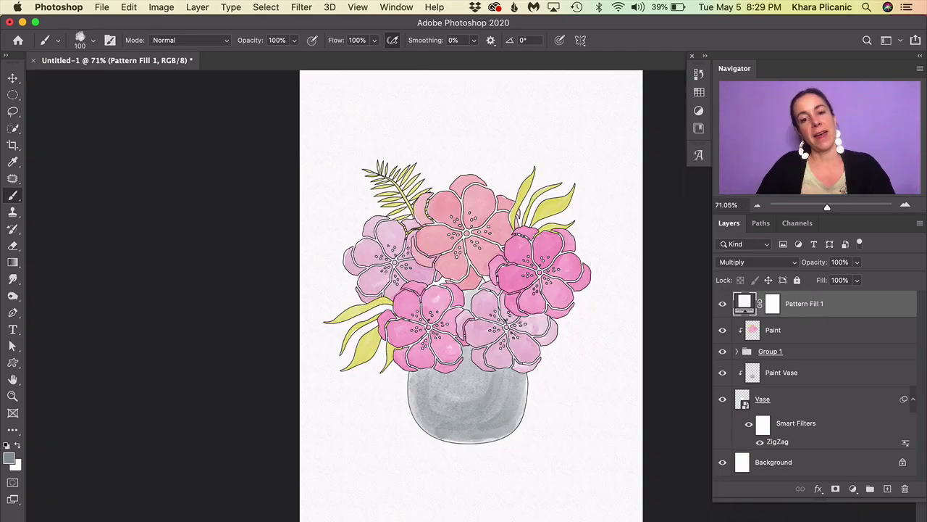